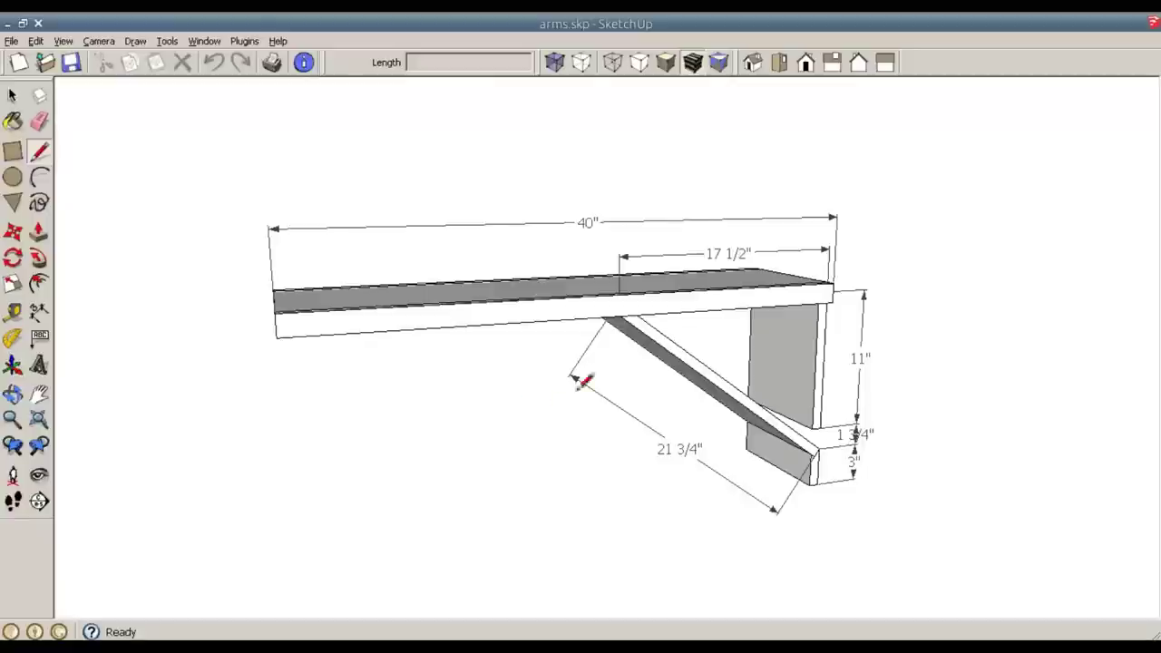
Orbit around the finished arm bracket from several angles, including a side elevation, to review it.
mouse_move(591, 393)
middle_down()
mouse_move(563, 412)
mouse_move(548, 446)
mouse_move(557, 407)
middle_up()
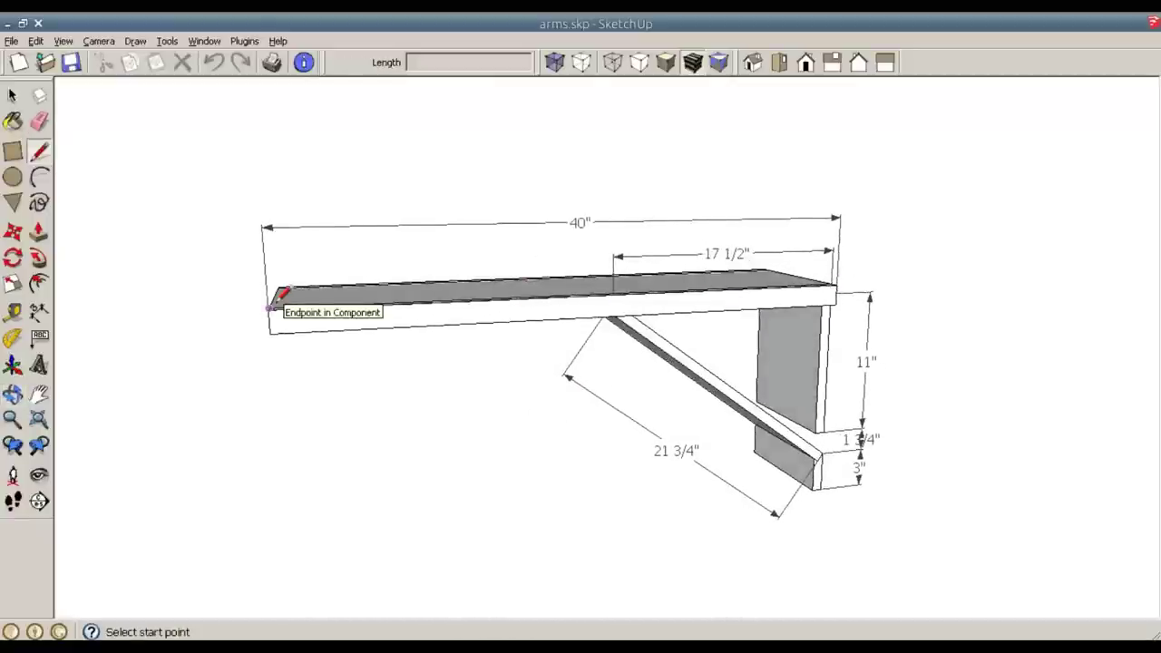
middle_drag(281, 296, 590, 373)
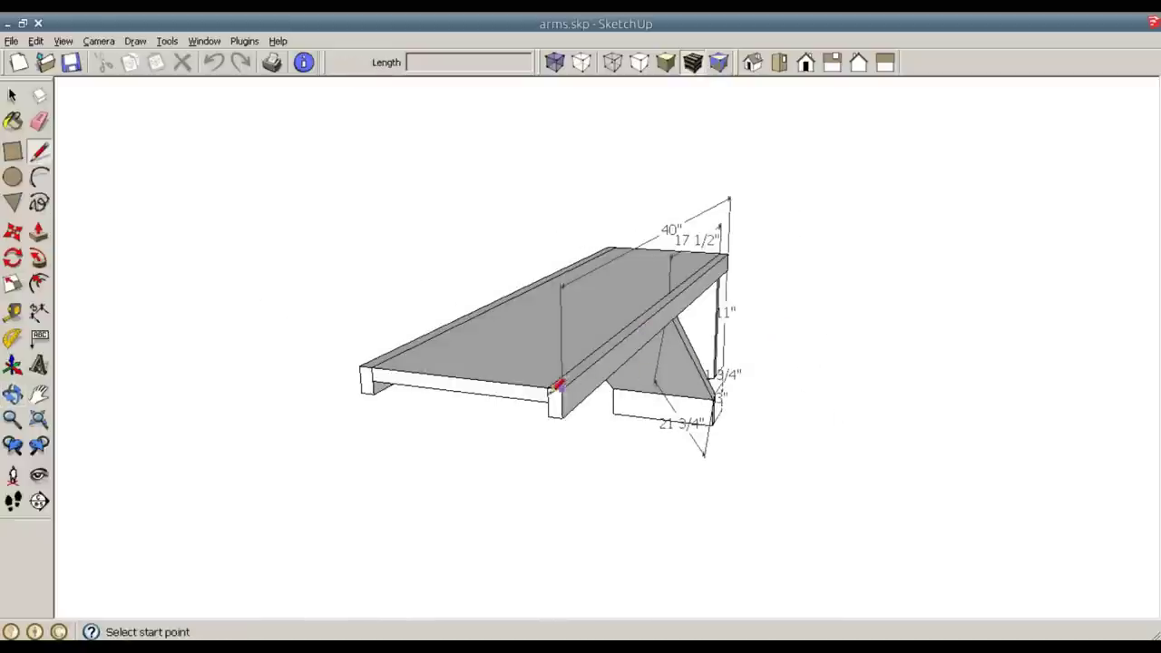
mouse_move(837, 392)
middle_down()
mouse_move(596, 409)
mouse_move(445, 381)
middle_up()
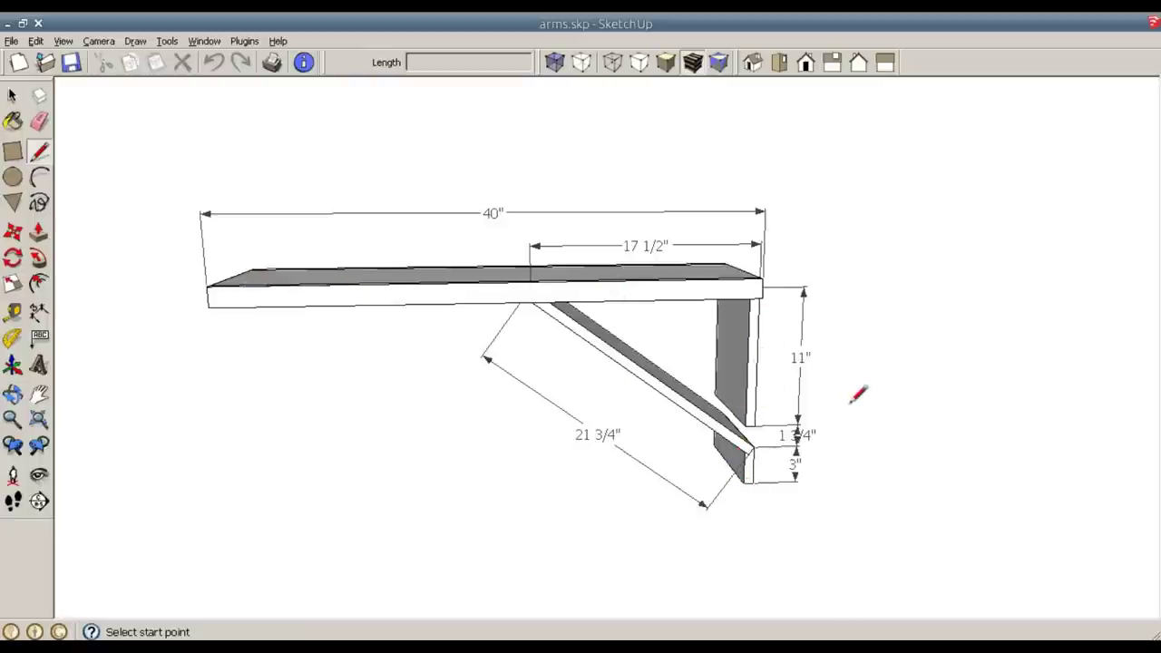
mouse_move(876, 392)
middle_down()
mouse_move(907, 414)
mouse_move(933, 420)
mouse_move(936, 407)
middle_up()
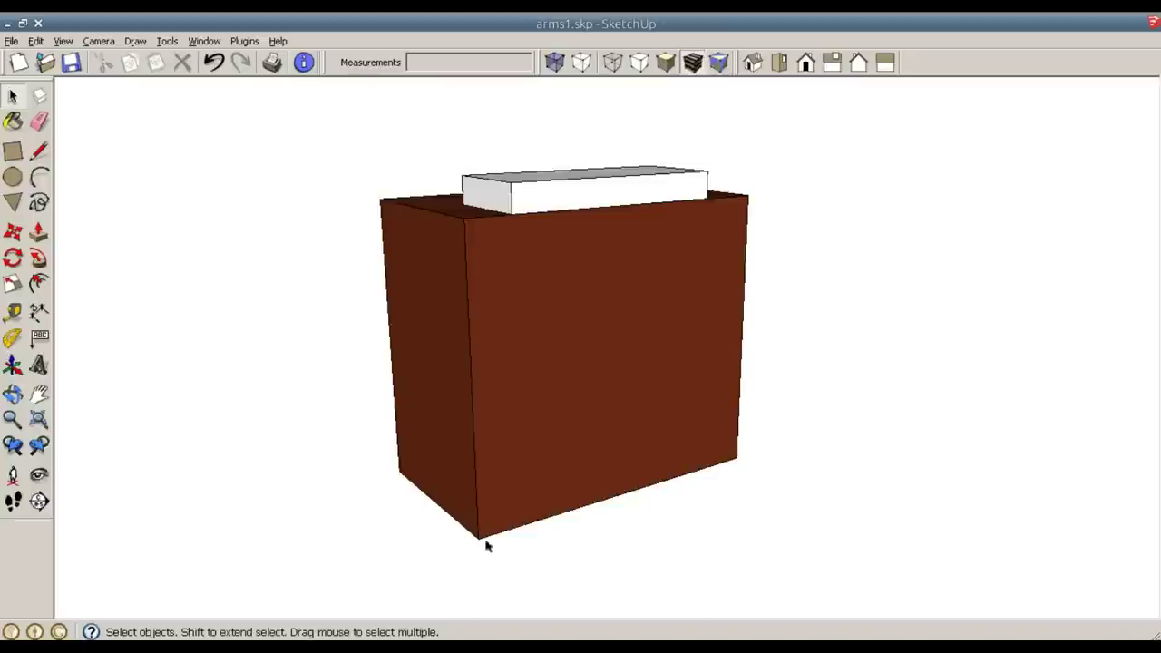
Draw a 1.5 by 0.75 inch rectangle starting at the cabinet's top front corner.
middle_drag(417, 297, 545, 296)
scroll(488, 264, up, 2)
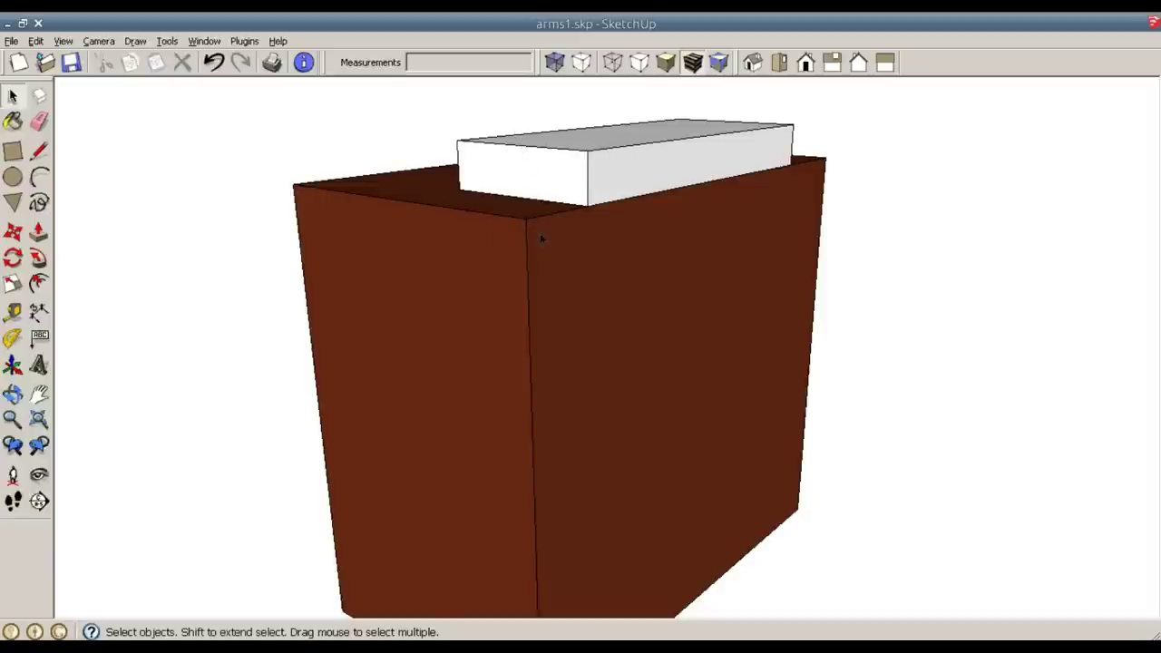
middle_drag(541, 237, 596, 241)
key(r)
click(570, 222)
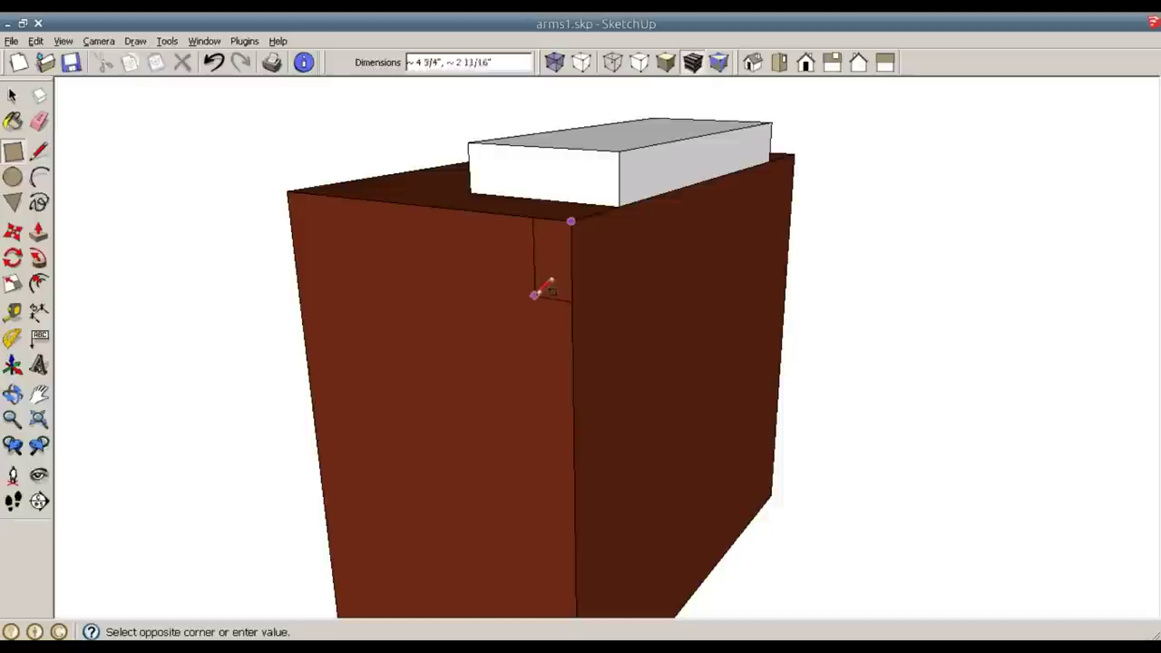
text(1)
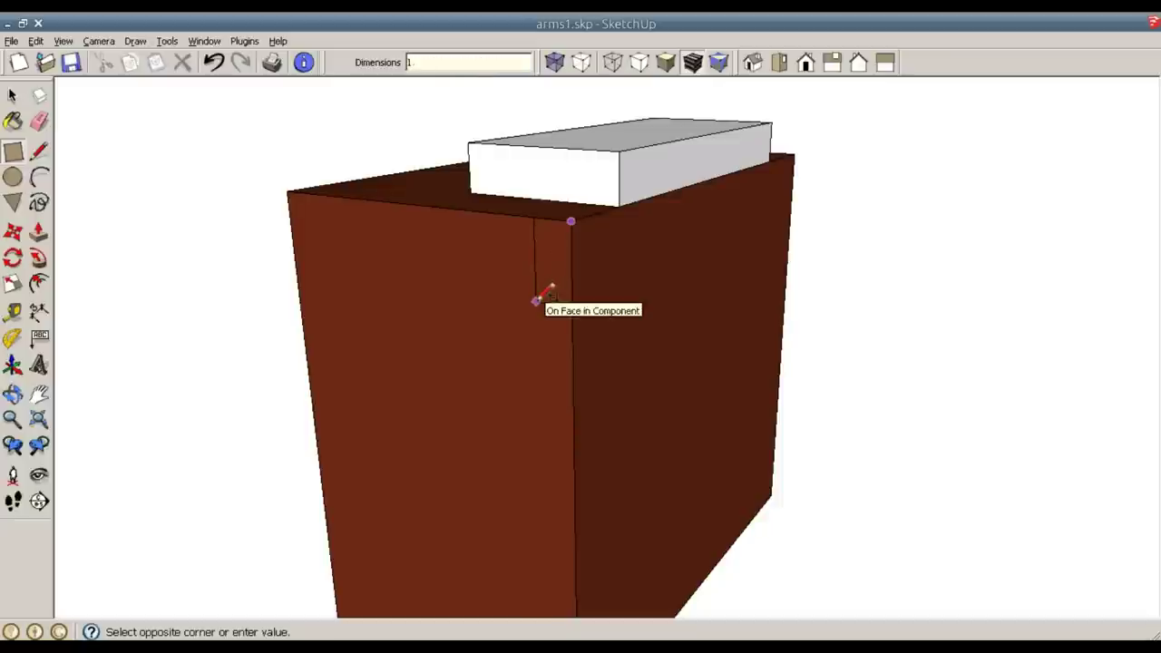
text(.5,.75)
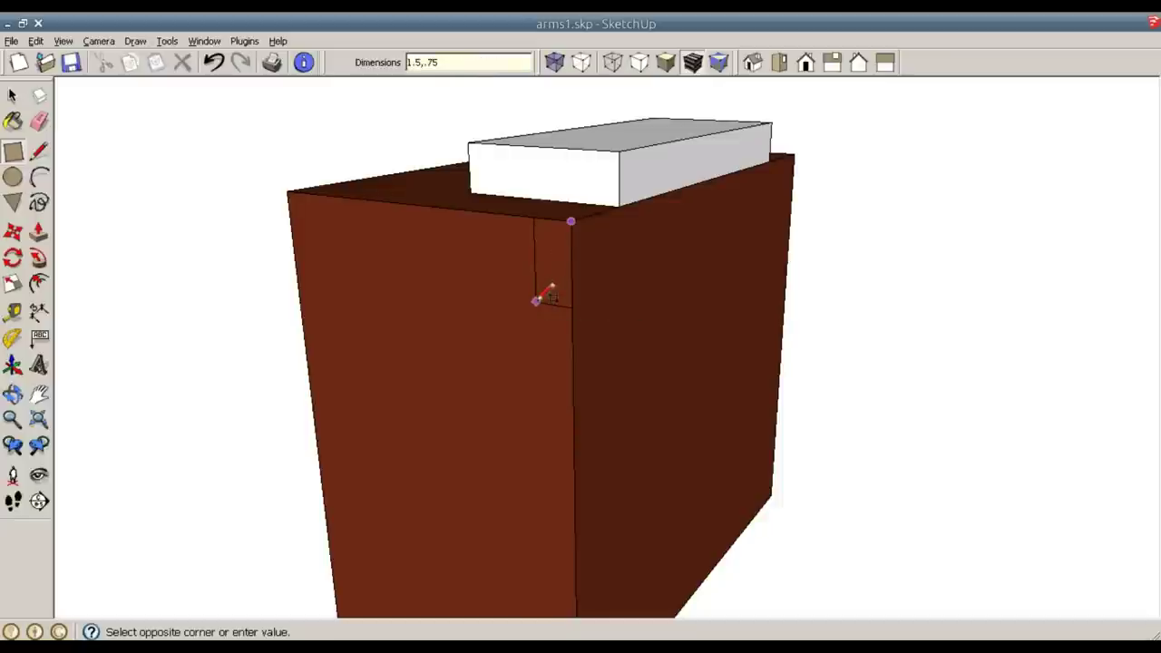
key(Return)
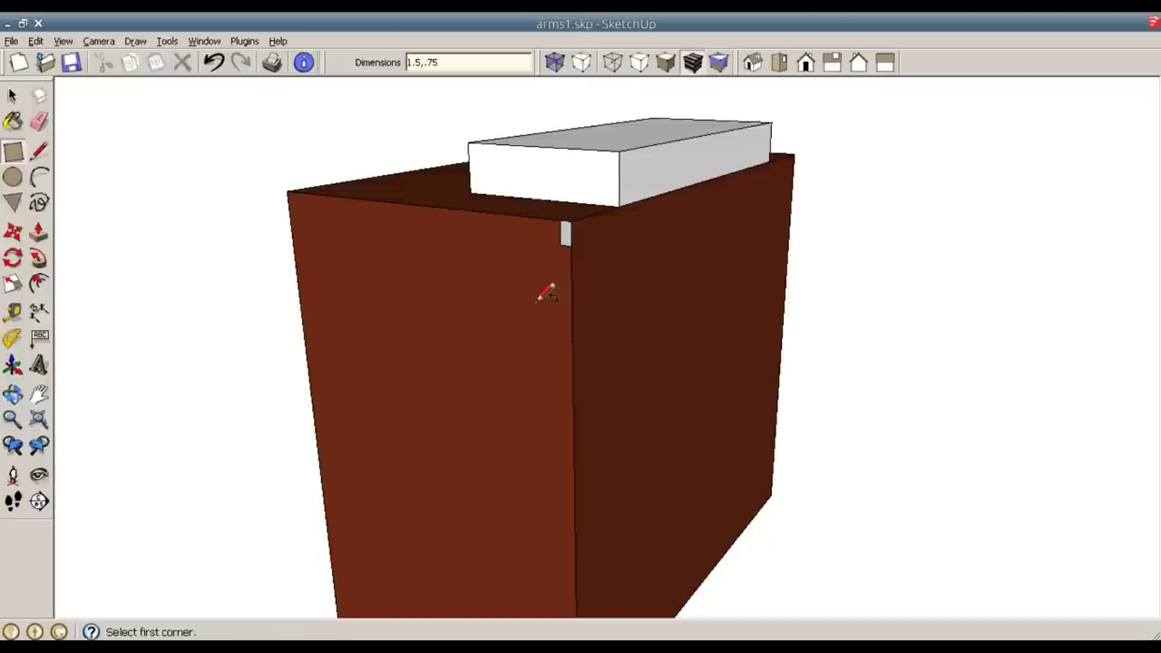
Push/Pull the small rectangle 40 inches into a long bar.
key(p)
click(565, 234)
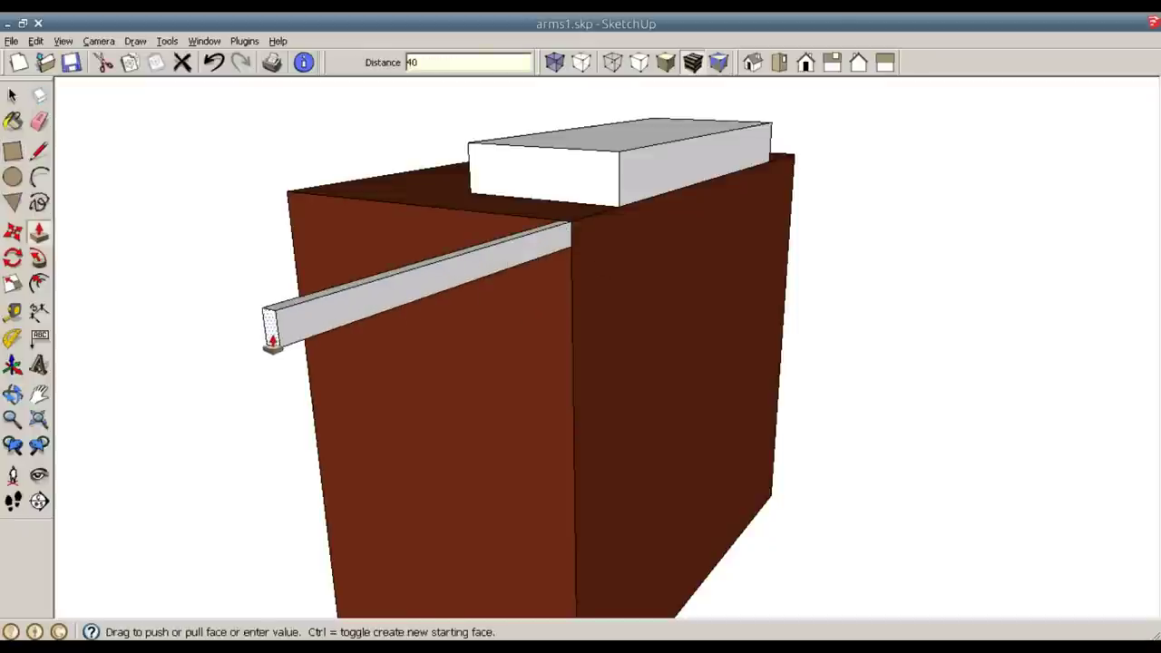
key(Return)
key(space)
middle_drag(269, 335, 451, 329)
Make the 40-inch bar into a component.
click(430, 336)
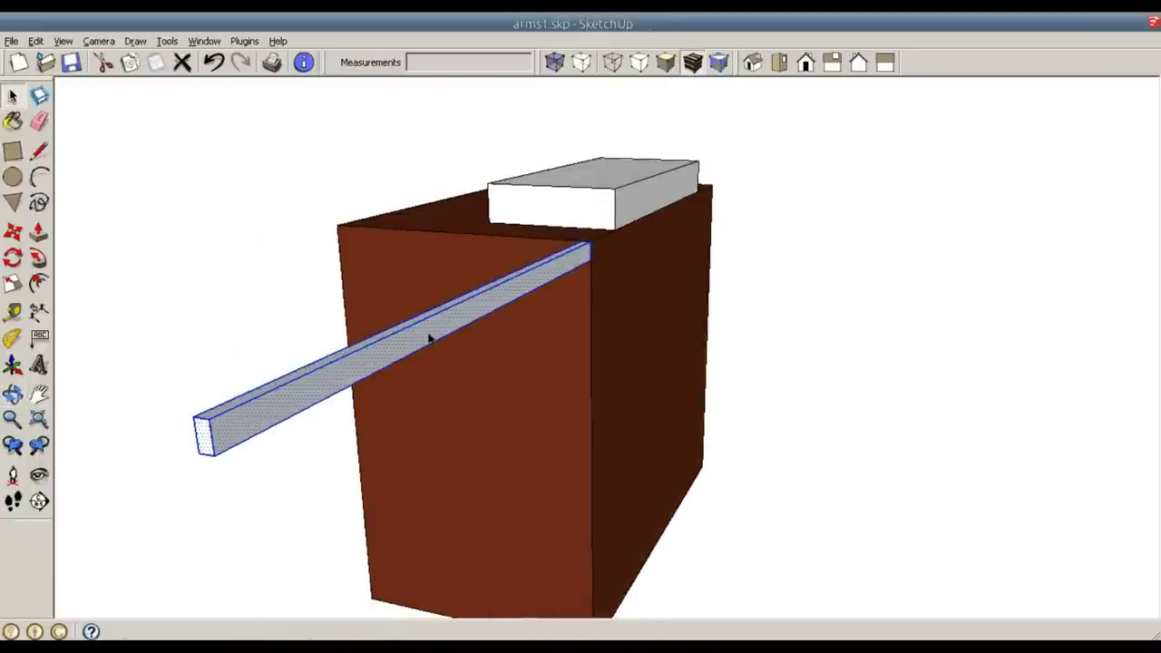
key(g)
key(Return)
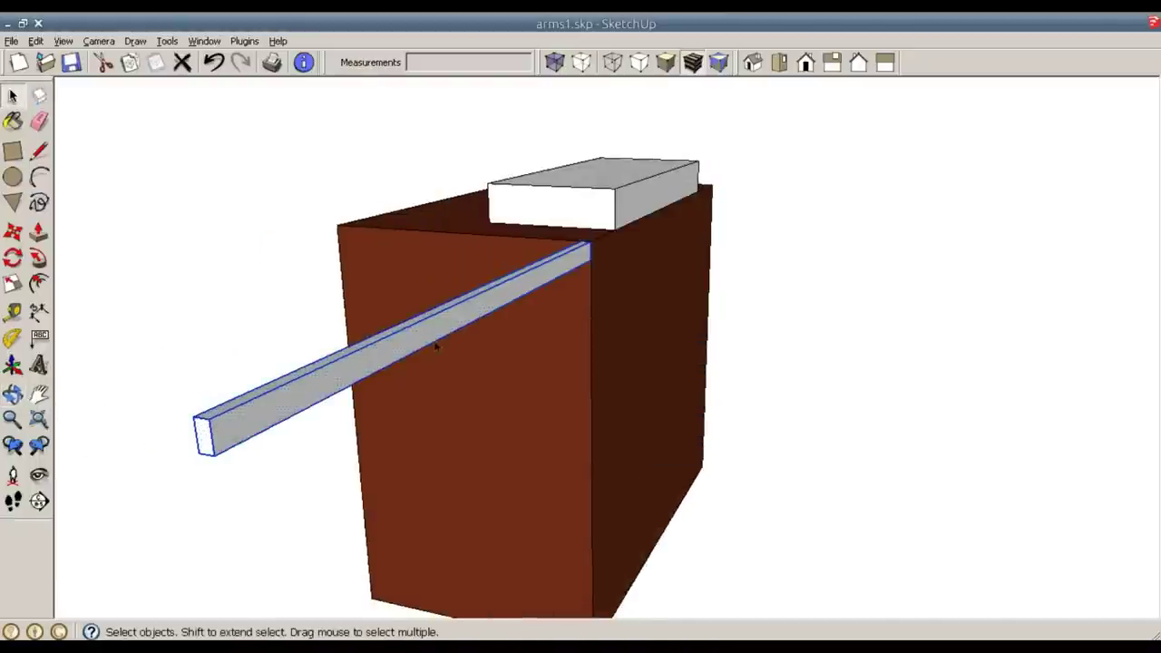
middle_drag(435, 346, 619, 332)
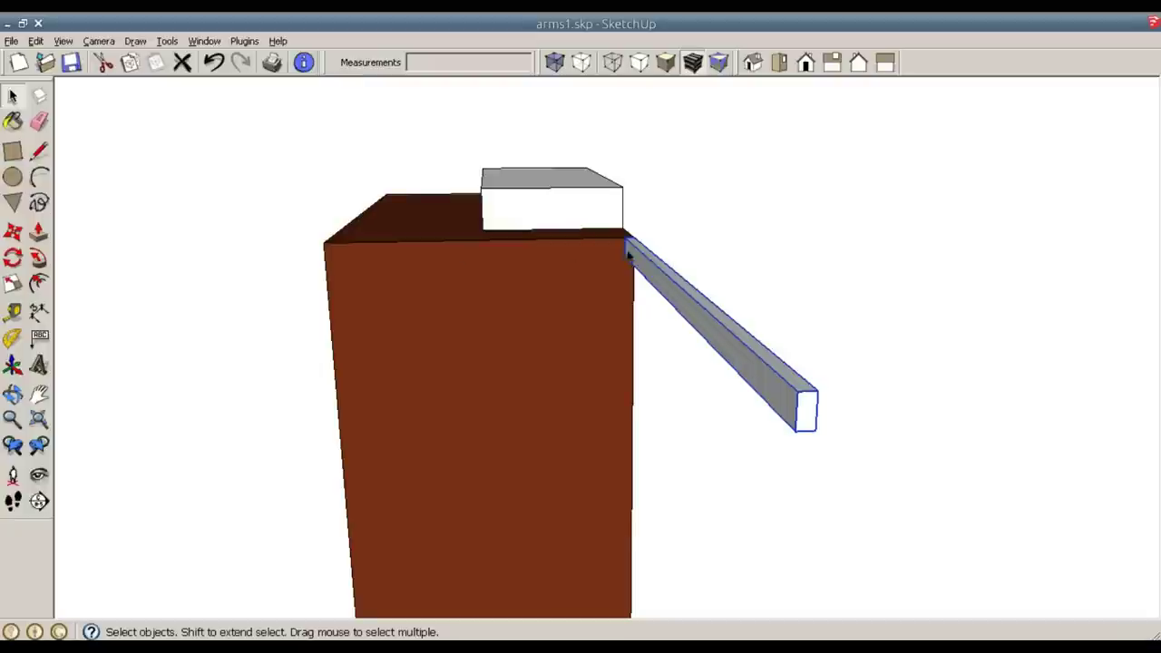
scroll(628, 254, up, 2)
key(m)
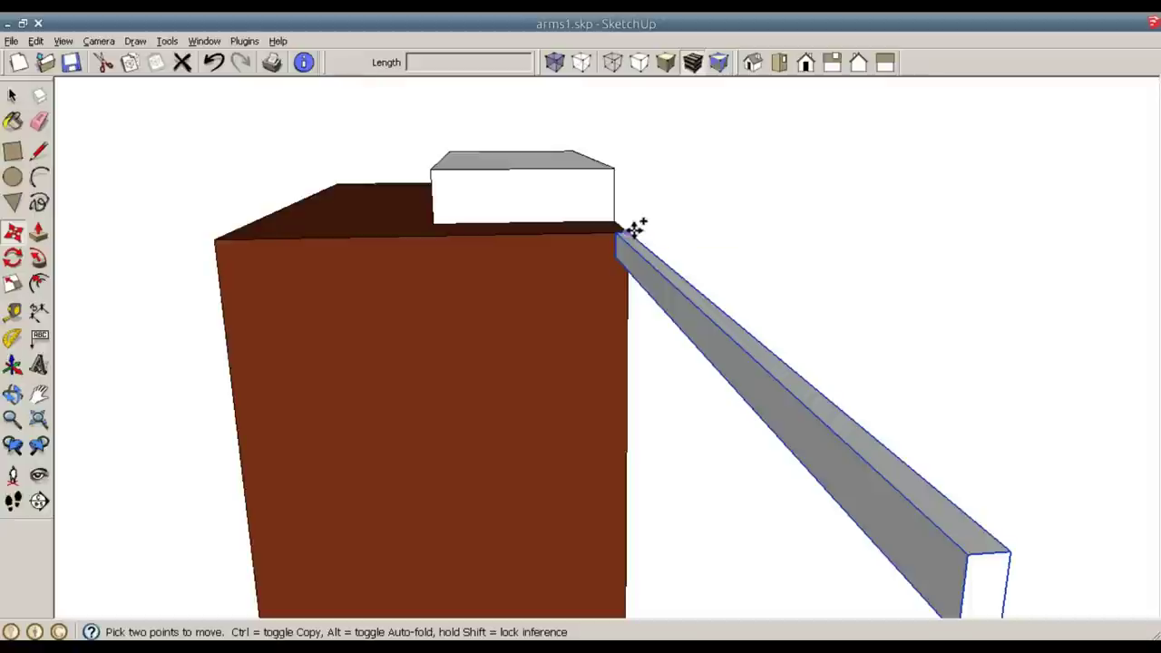
Copy the bar and place the copy 10 inches over, parallel to the original.
click(635, 227)
key(ctrl)
click(617, 238)
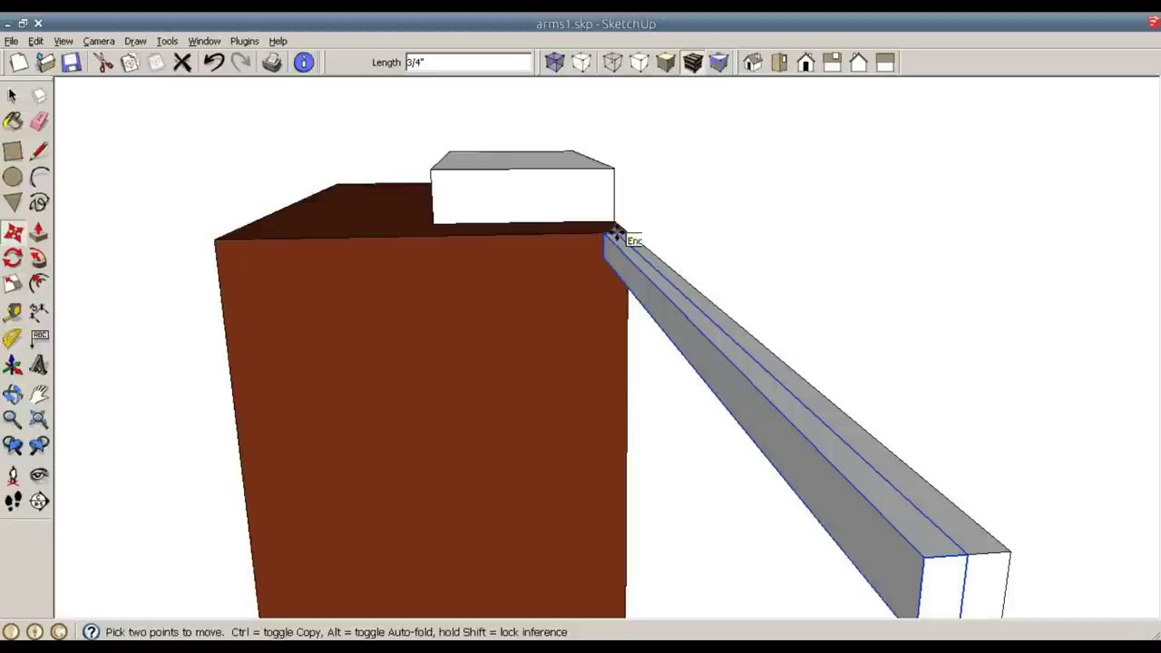
click(616, 237)
text(1)
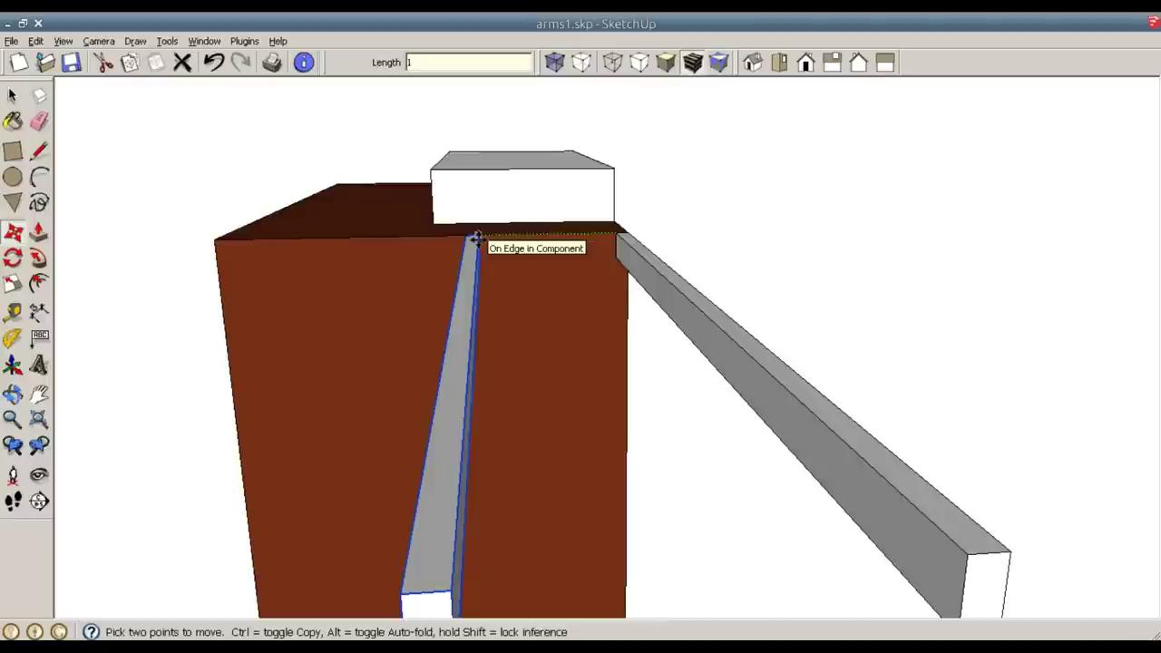
text(00)
key(Return)
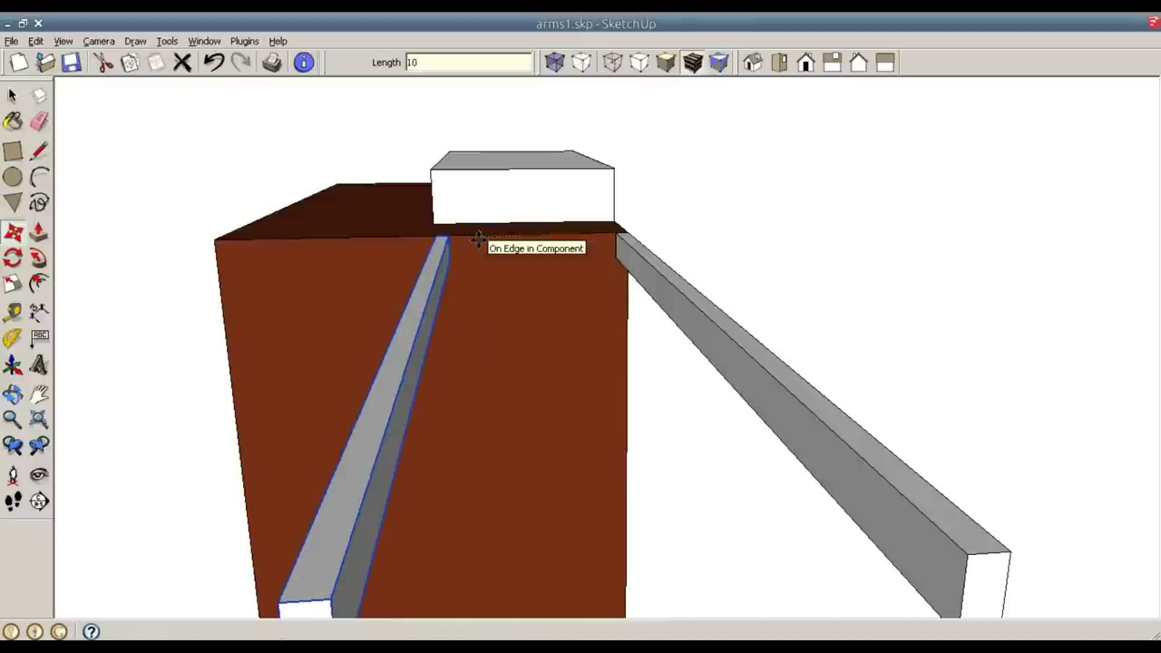
Draw a 10 by 3/4 inch rectangle spanning the gap between the two bars.
key(r)
click(447, 237)
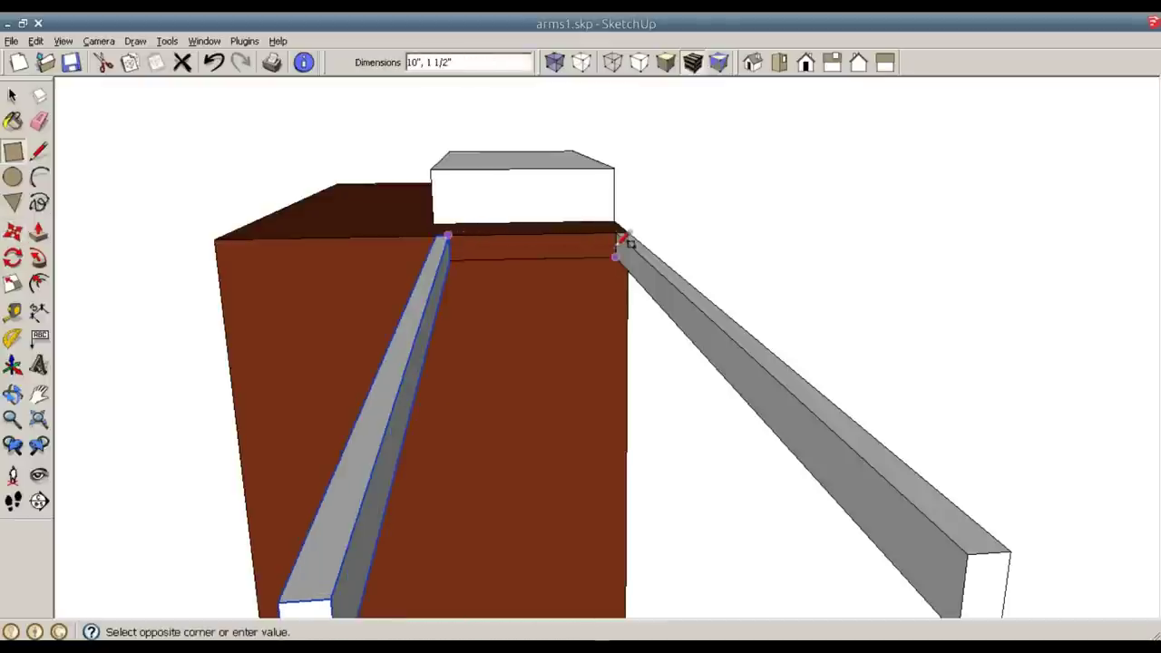
click(621, 242)
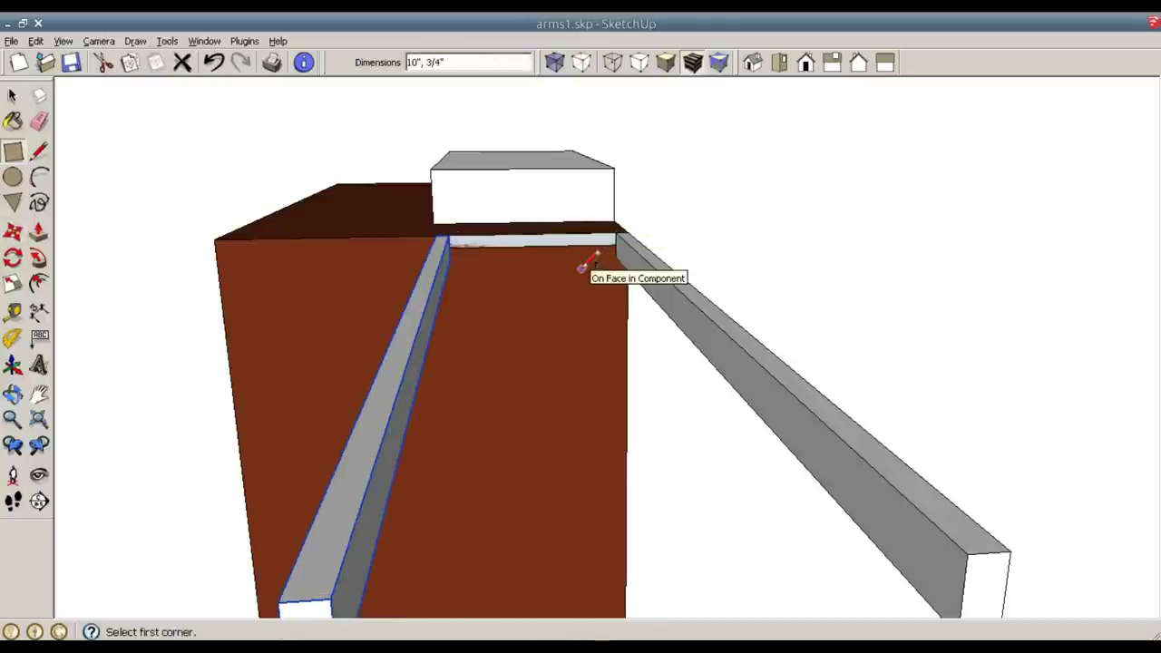
Push/Pull the rectangle 40 inches into the shelf slab.
key(p)
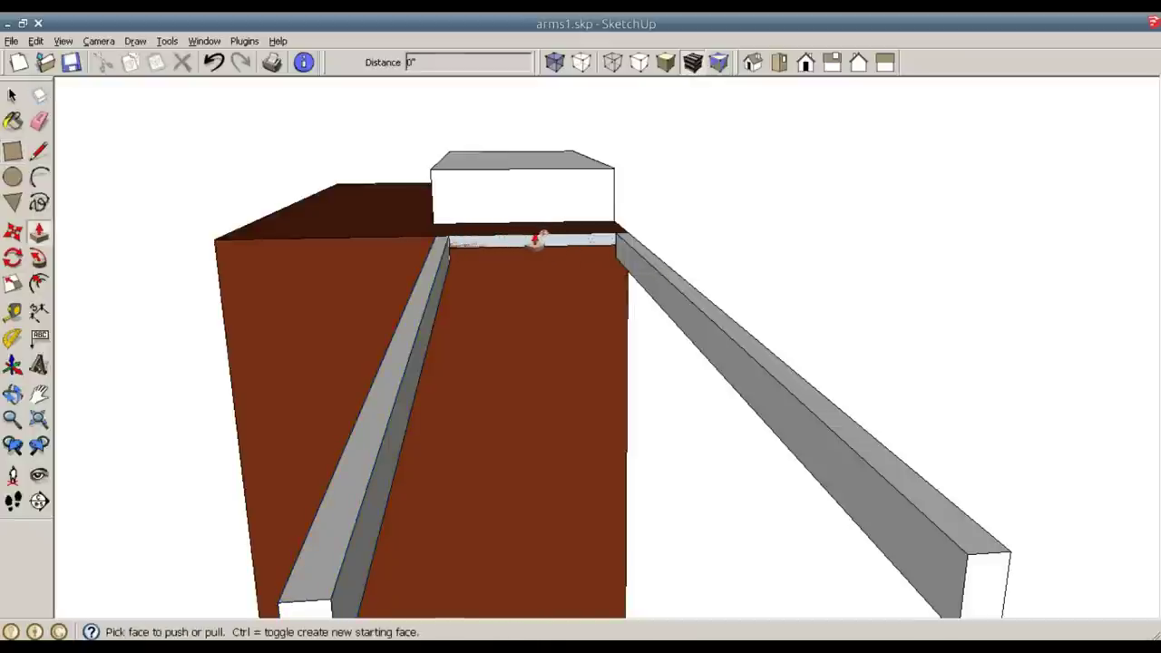
click(540, 244)
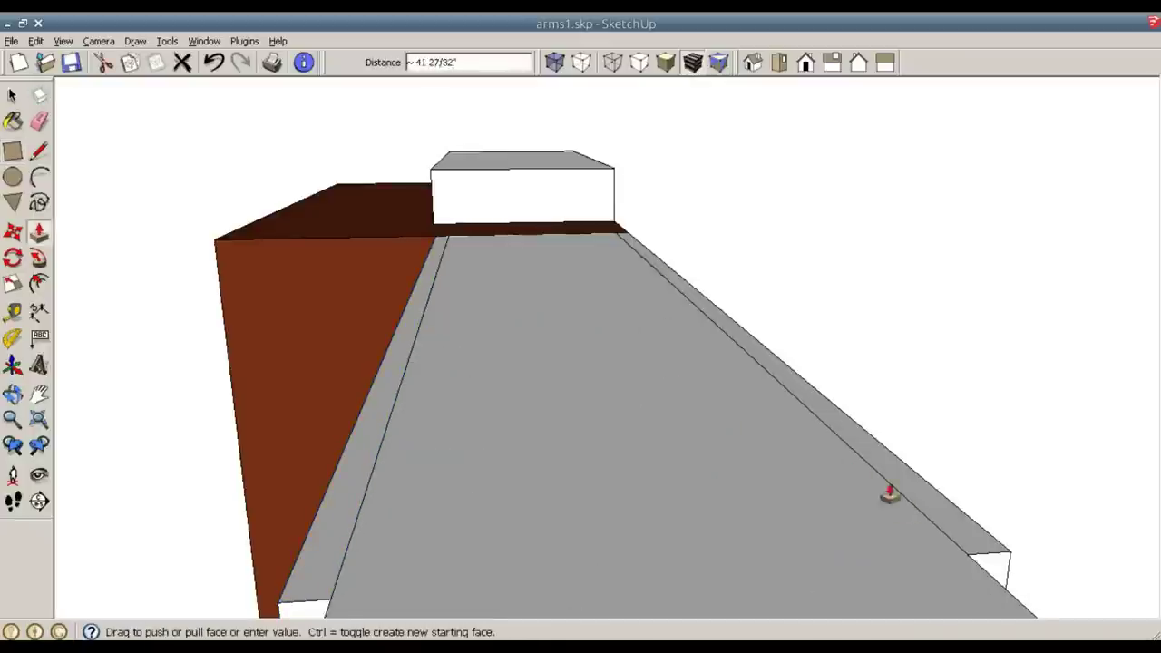
scroll(838, 465, down, 1)
text(40)
key(Return)
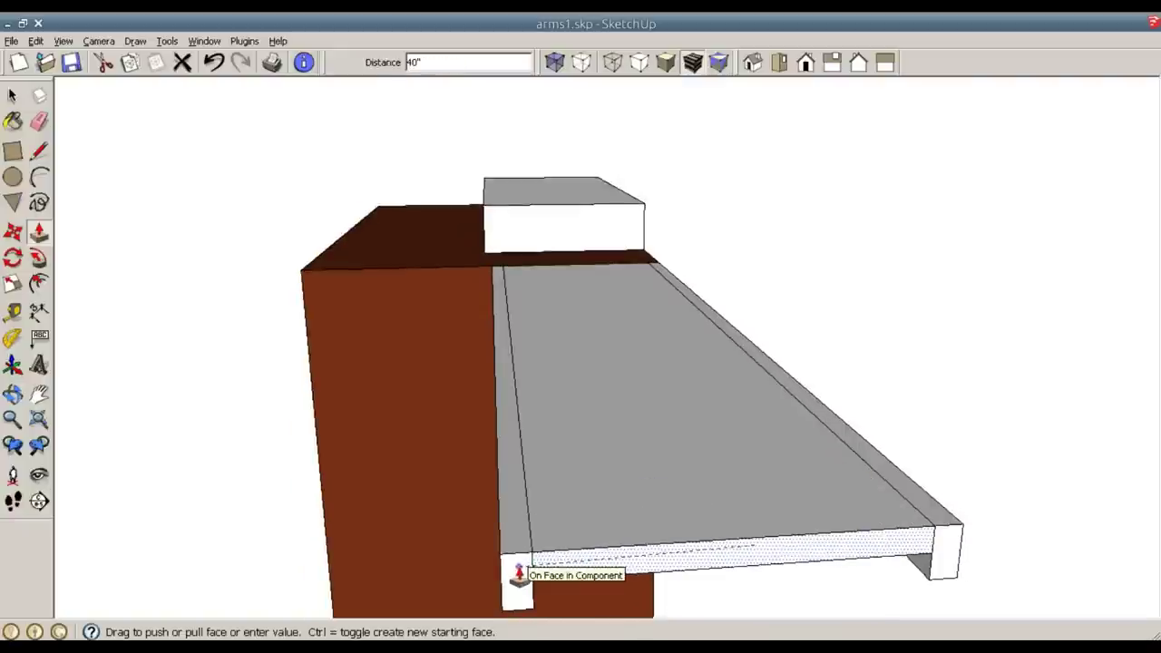
key(space)
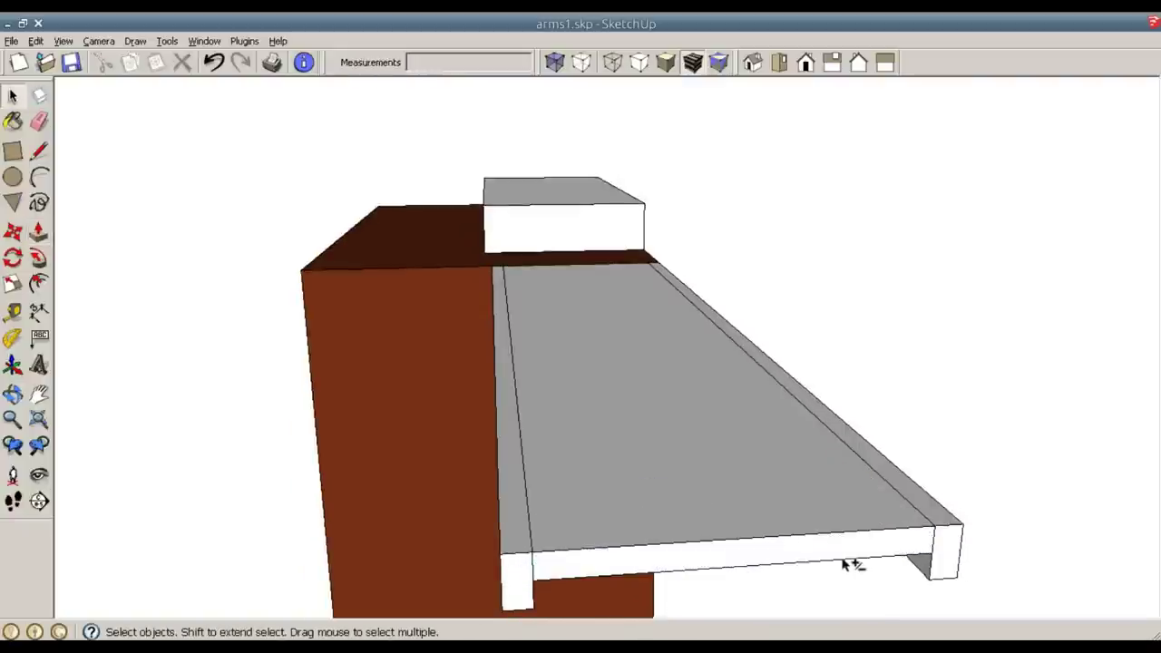
middle_drag(850, 562, 553, 395)
triple_click(554, 379)
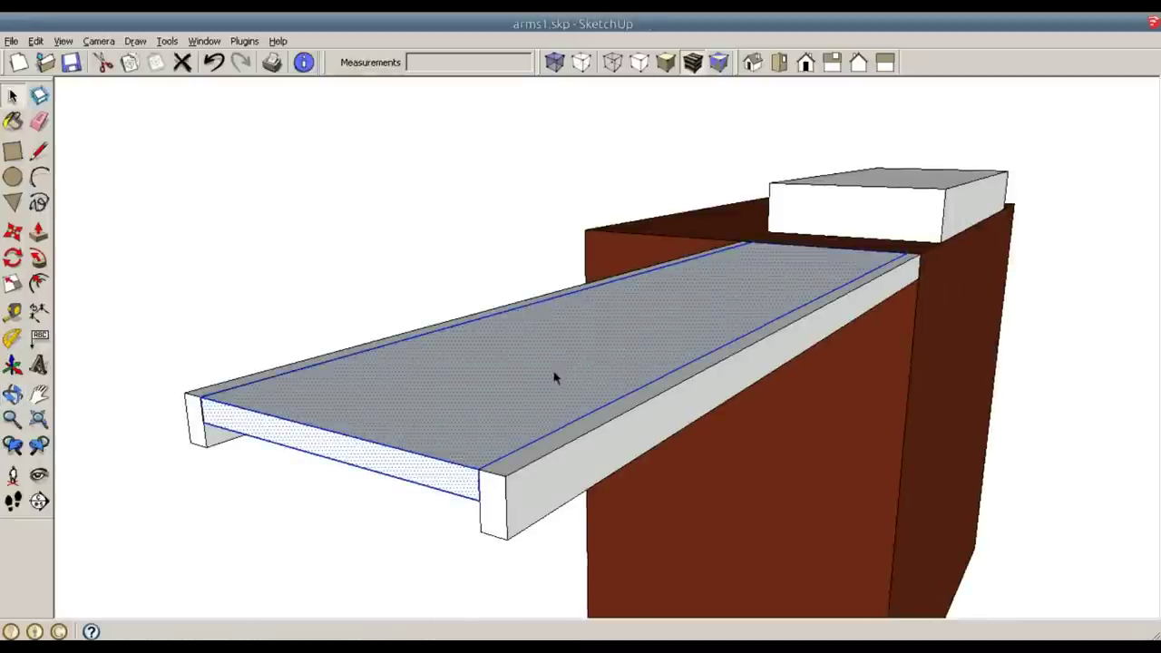
key(g)
key(Return)
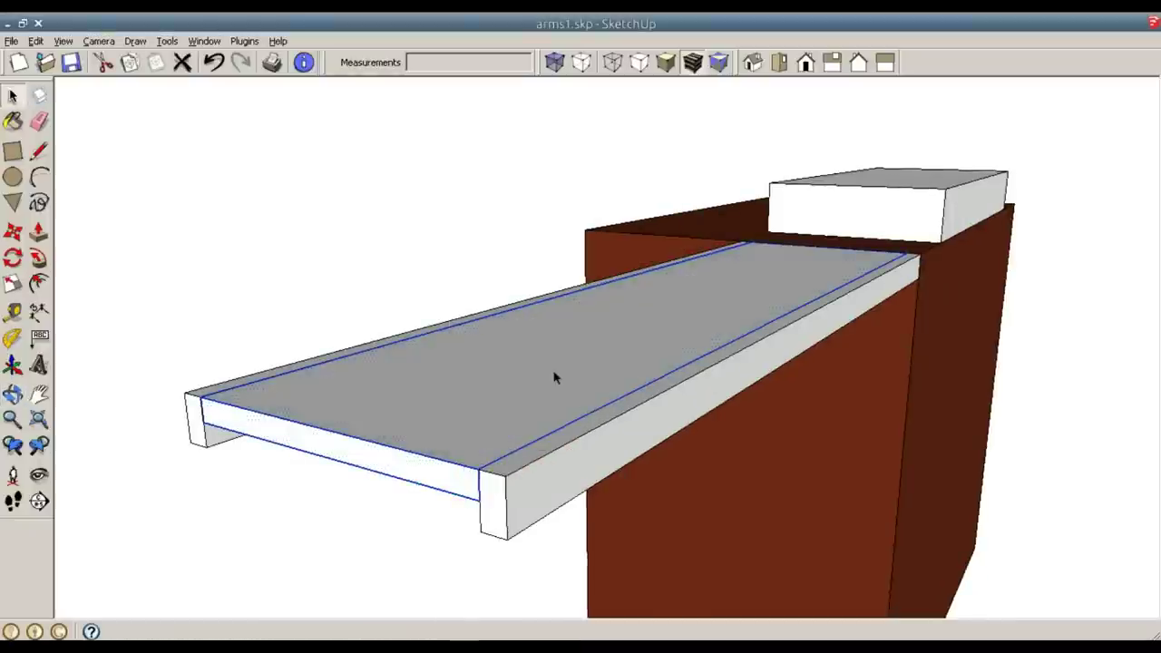
scroll(554, 378, down, 4)
middle_drag(554, 379, 749, 354)
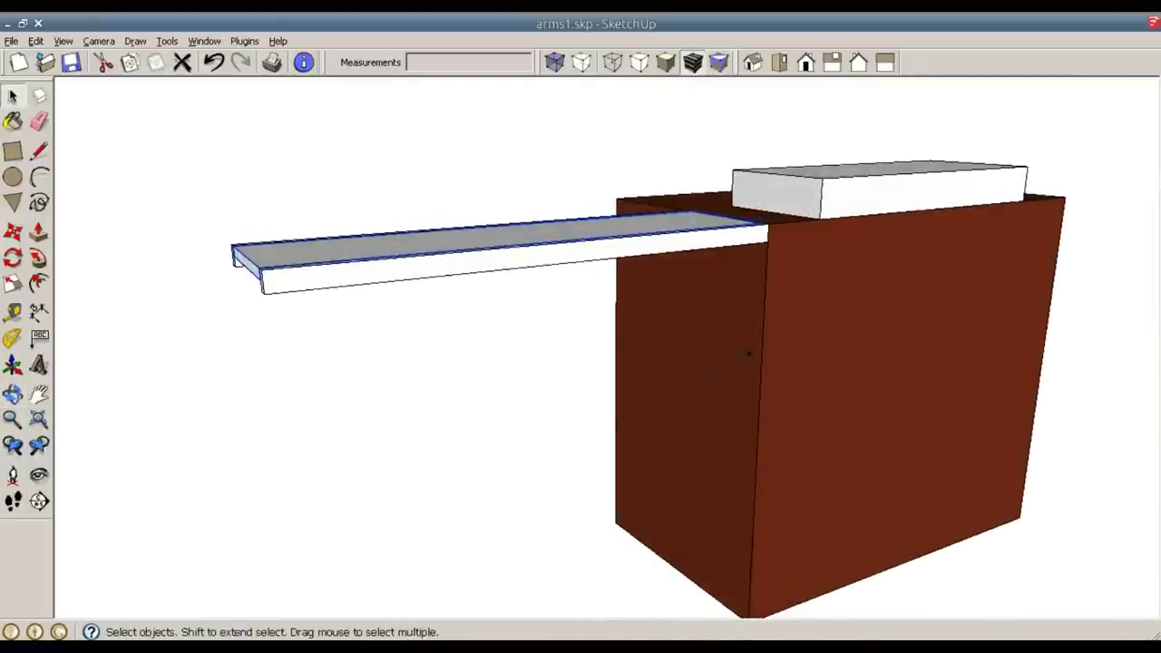
click(1003, 283)
right_click(871, 275)
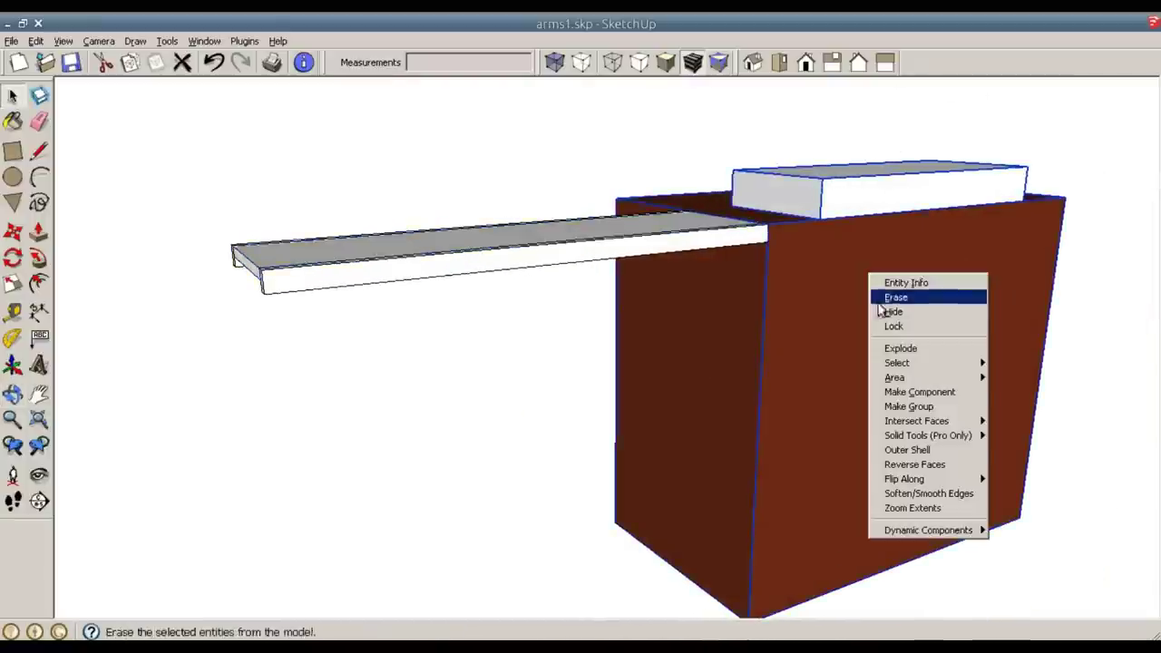
click(889, 311)
scroll(759, 285, down, 2)
scroll(753, 276, up, 3)
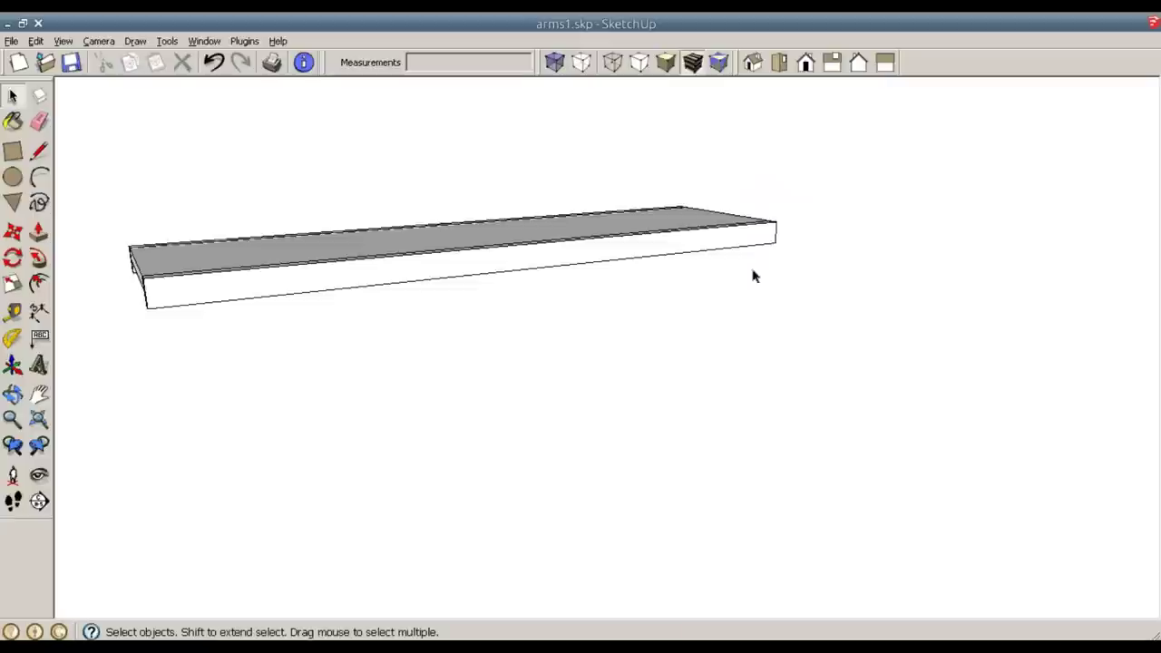
middle_drag(753, 276, 655, 273)
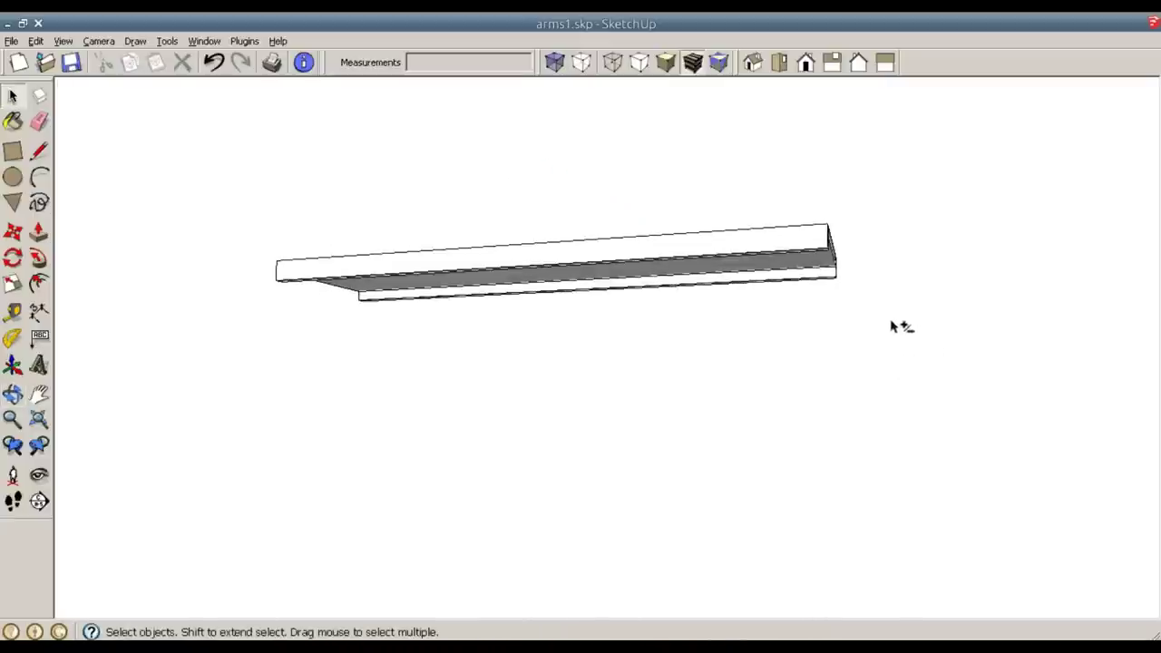
middle_drag(893, 327, 640, 278)
scroll(679, 241, up, 5)
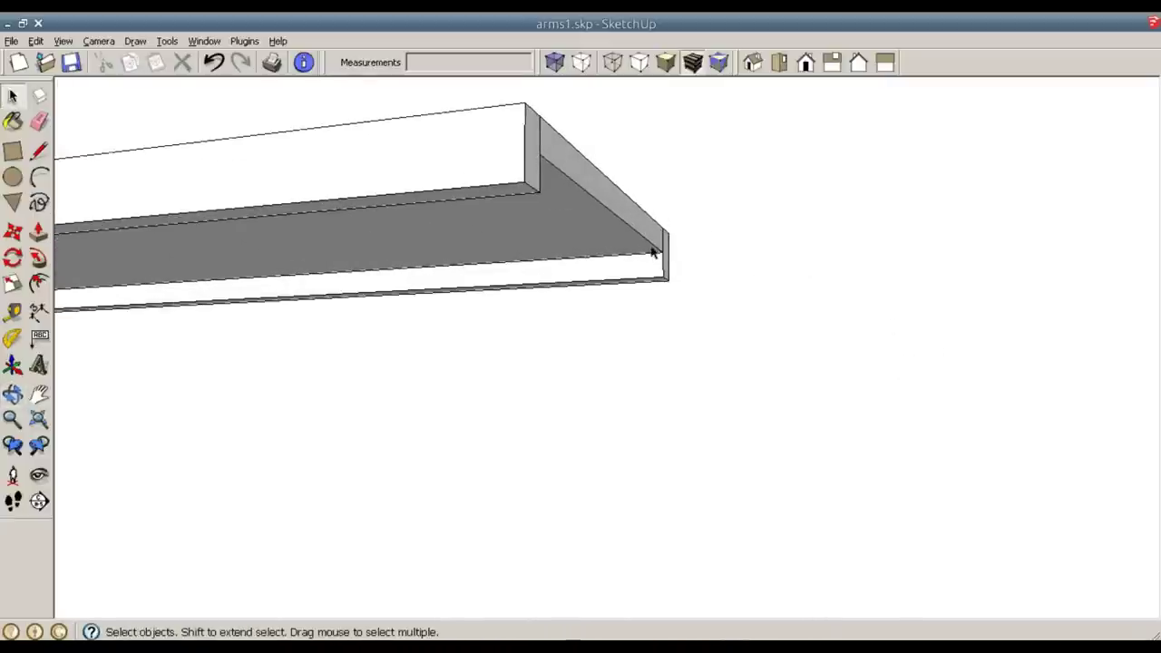
middle_drag(651, 252, 635, 272)
Draw a .75 by 1 rectangle at the slab's right end corner.
key(r)
click(612, 357)
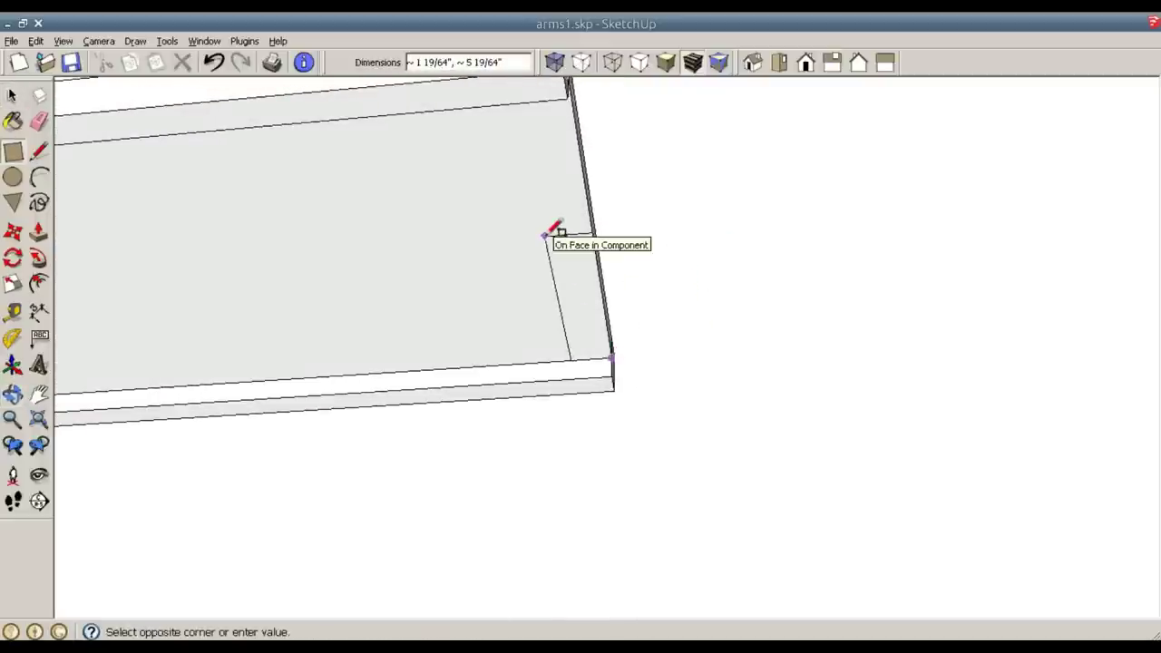
text(.75,1)
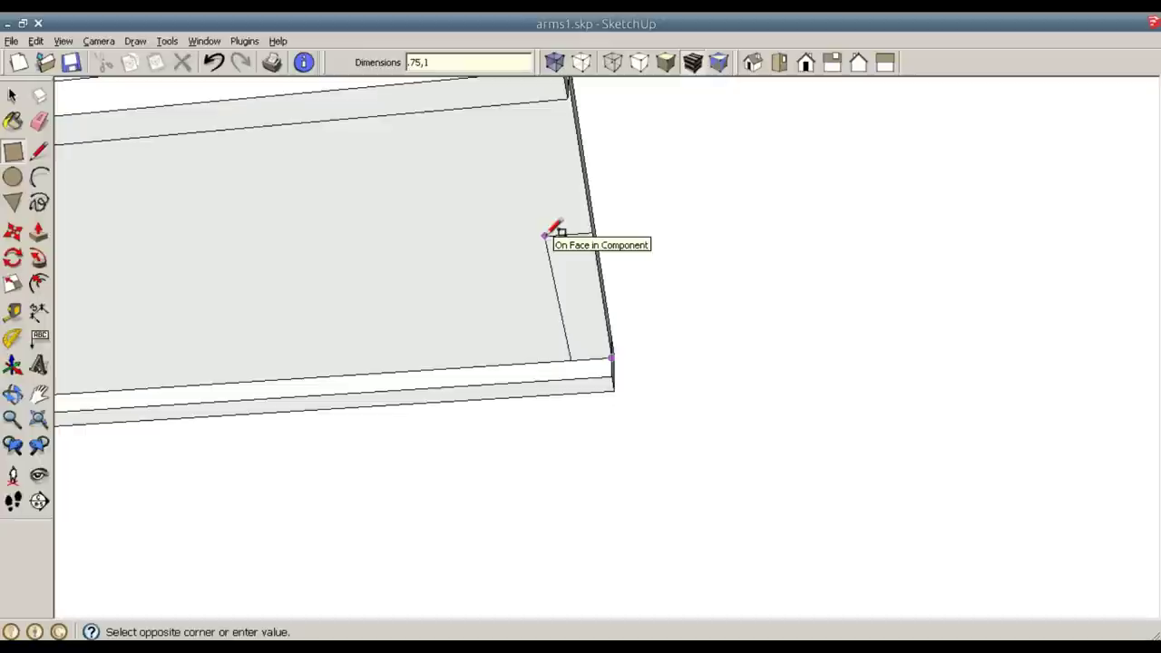
key(Return)
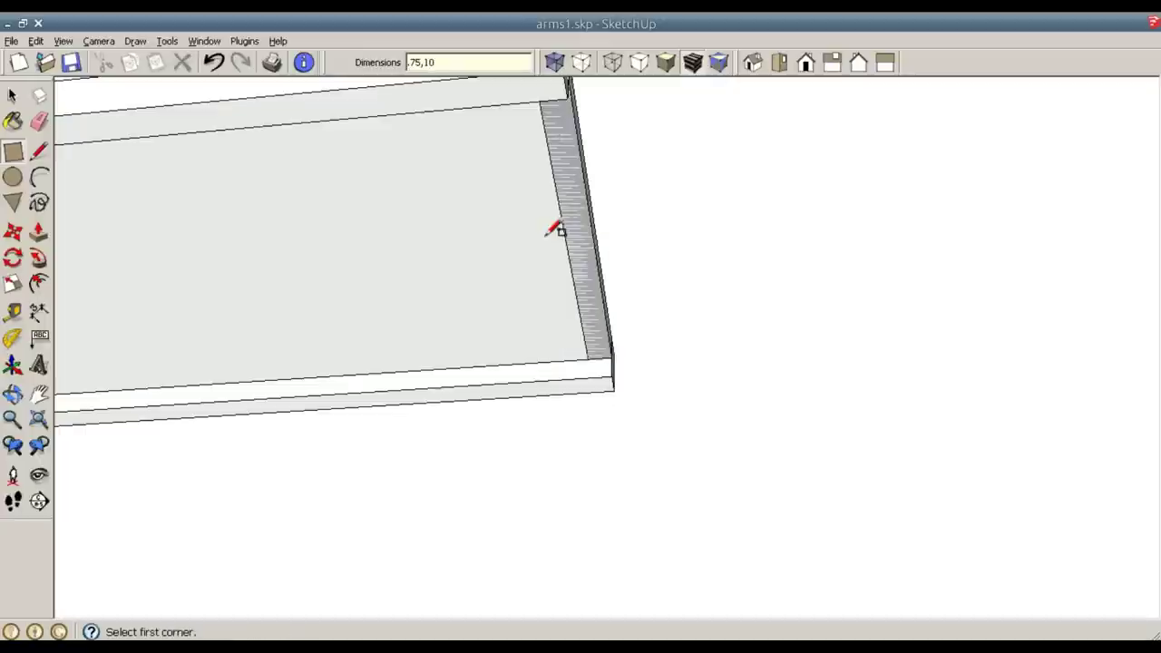
Push/Pull the strip 11 inches downward to form the post.
key(p)
click(568, 232)
text(11)
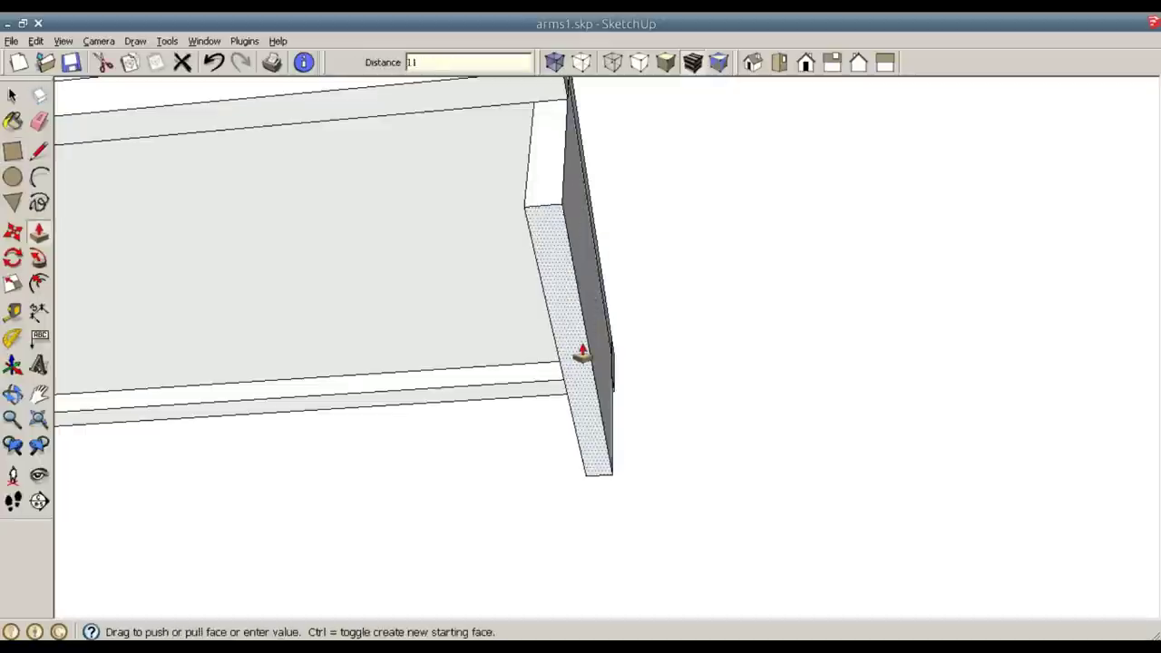
key(Return)
middle_drag(583, 350, 625, 532)
key(space)
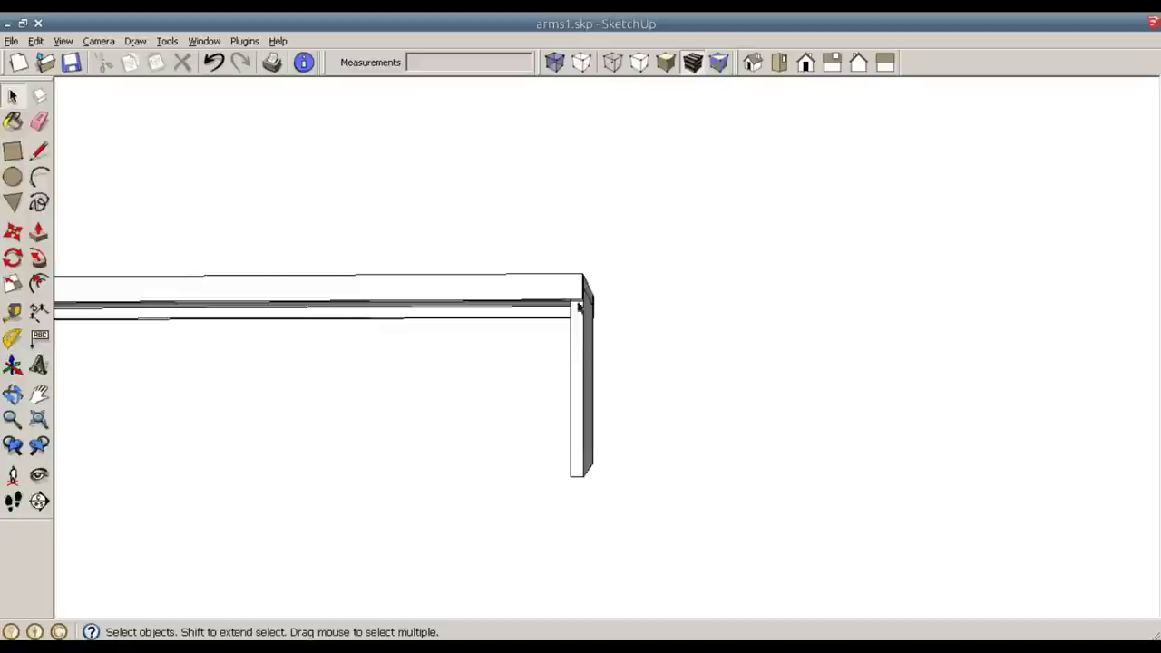
scroll(581, 306, up, 3)
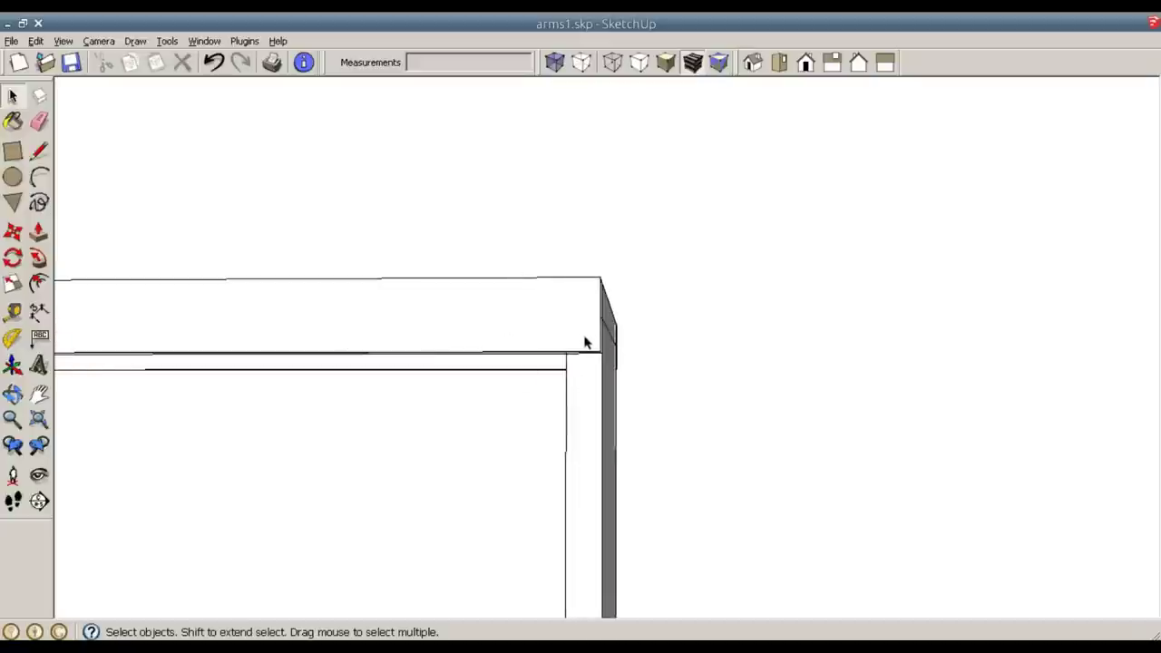
Hide the front board of the shelf.
click(328, 340)
right_click(332, 339)
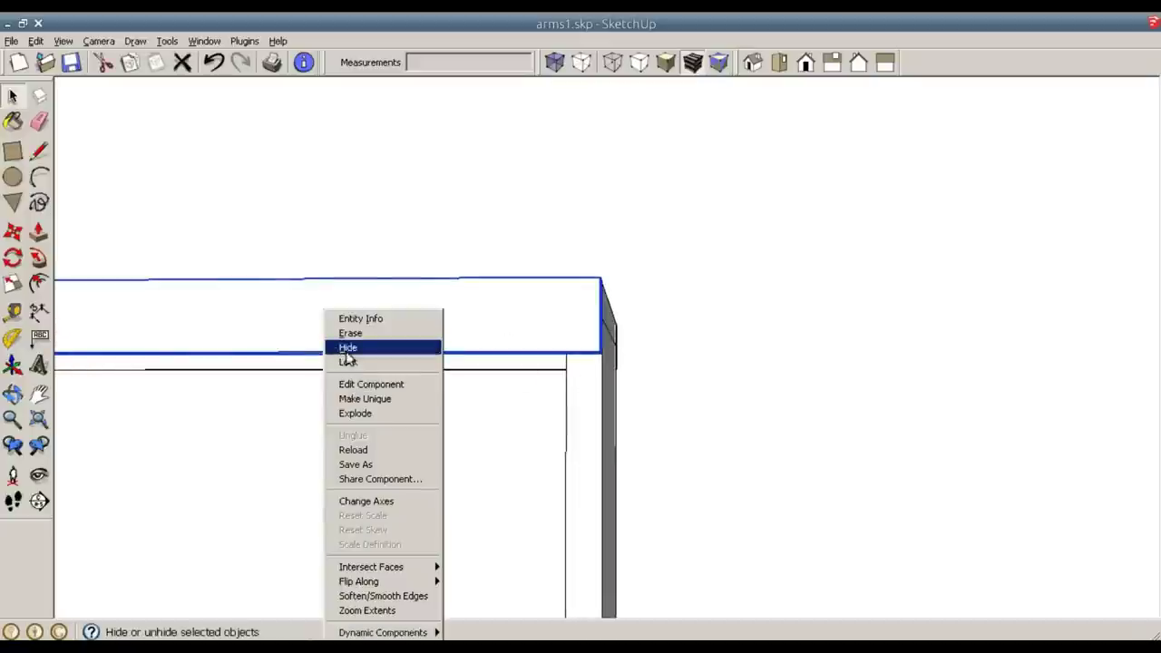
click(345, 346)
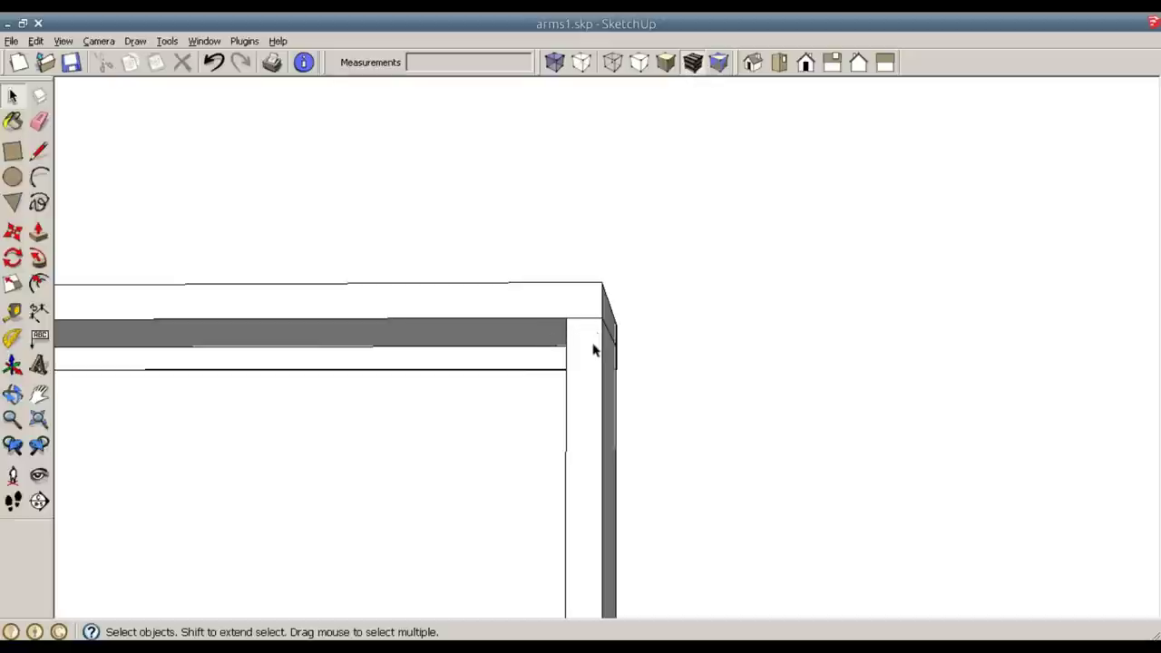
Place a guide line across the post, .375 inches below its top edge midpoint.
scroll(593, 349, up, 3)
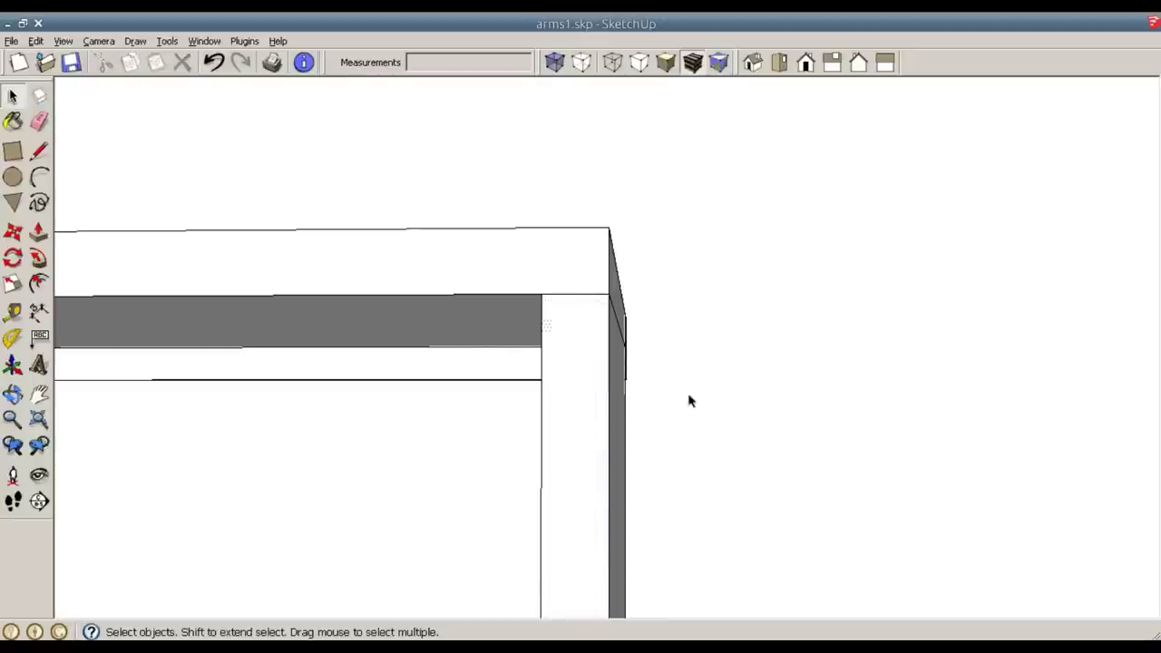
key(t)
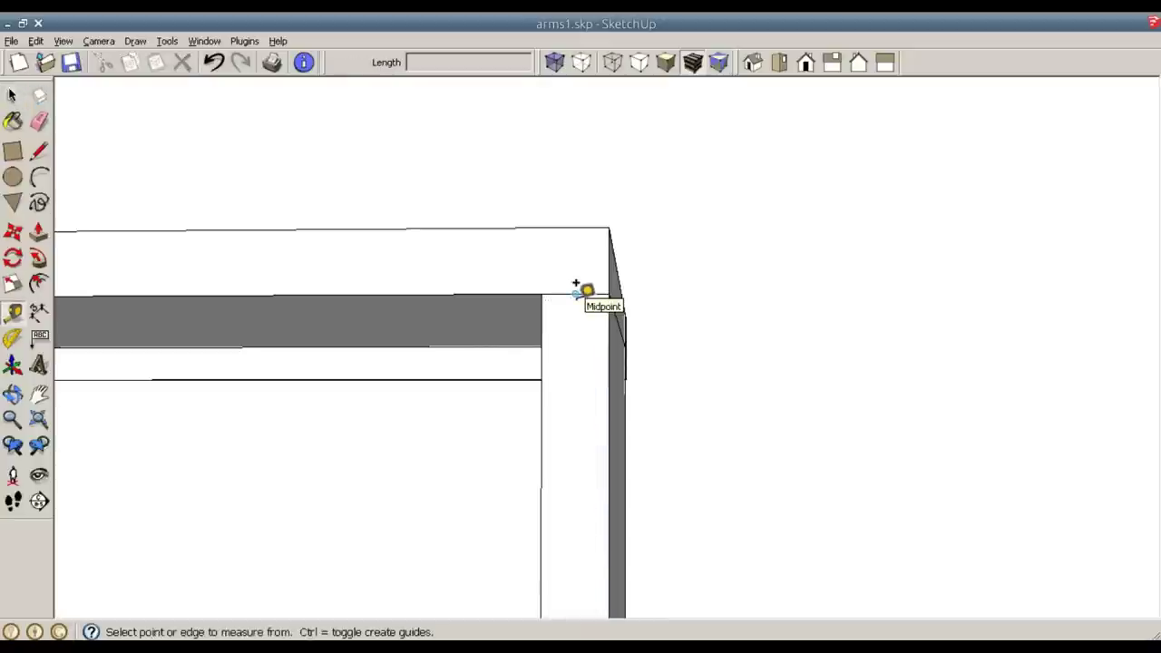
click(575, 293)
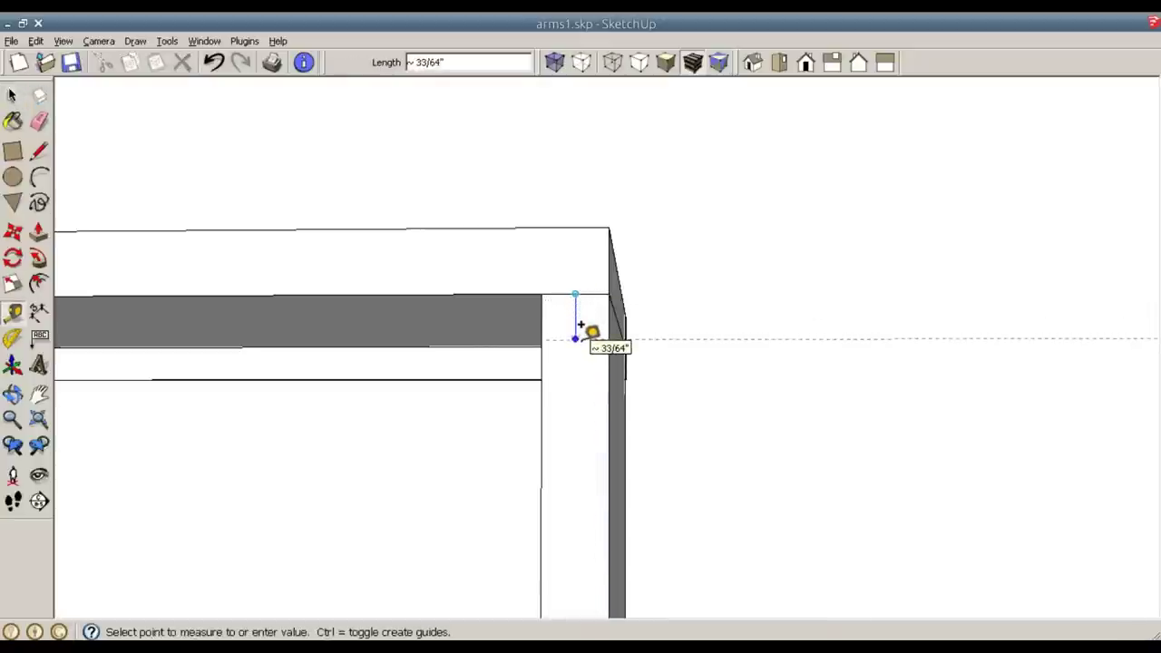
text(3.7)
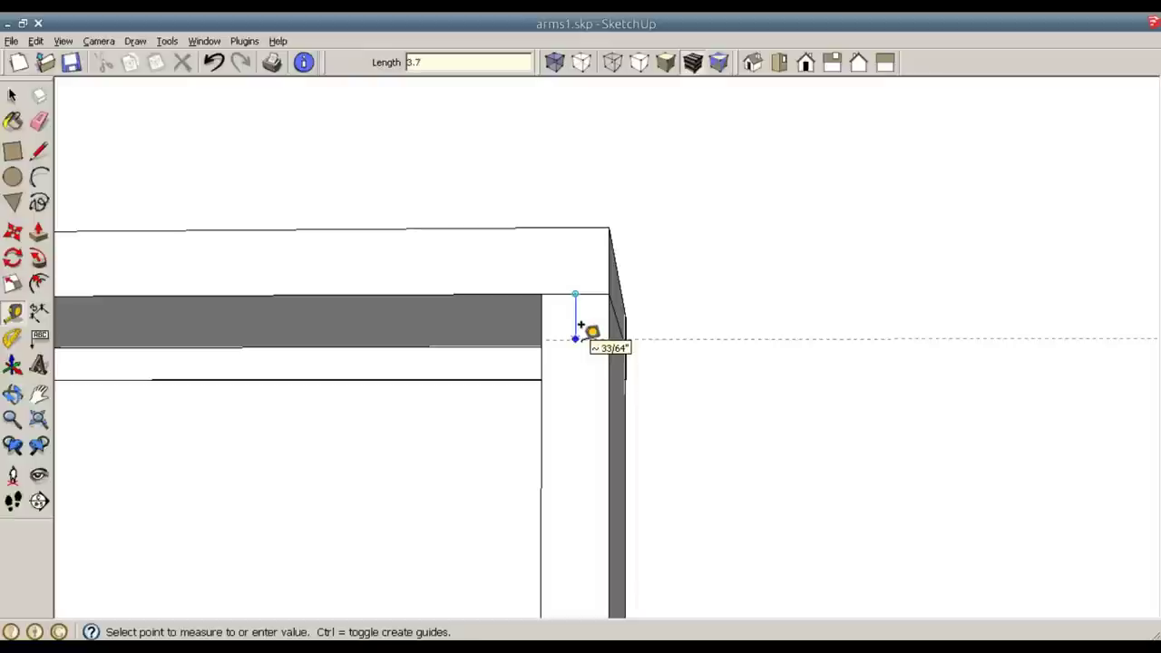
key(Return)
click(581, 324)
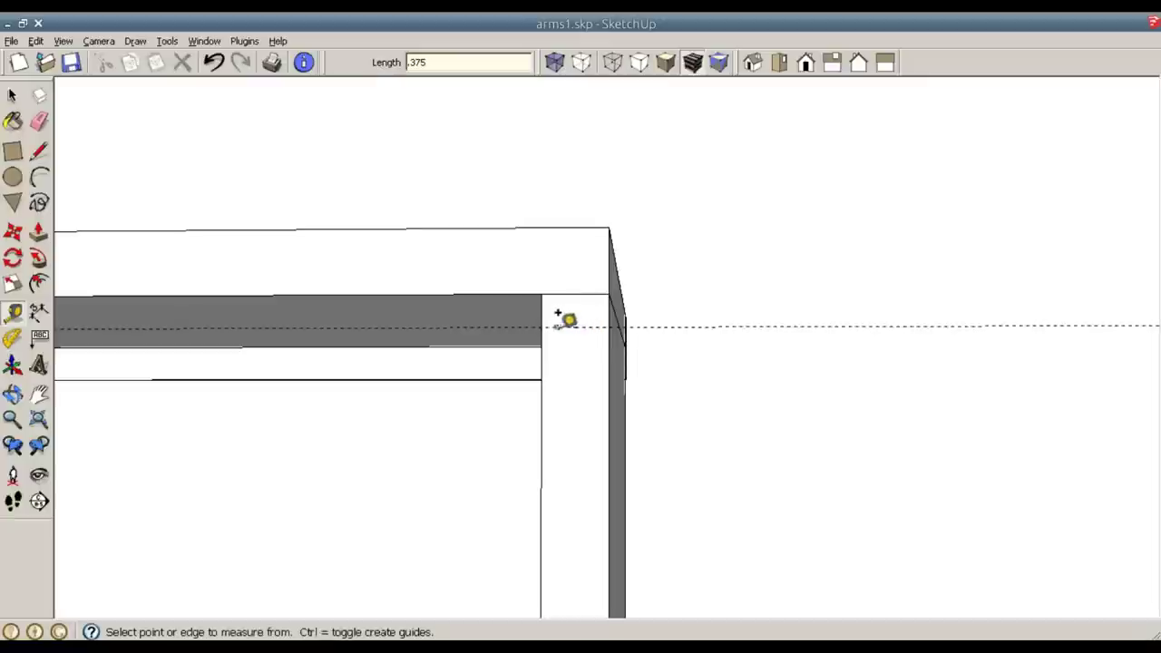
Draw a circle centred on the guide with radius reaching the post's top midpoint.
key(c)
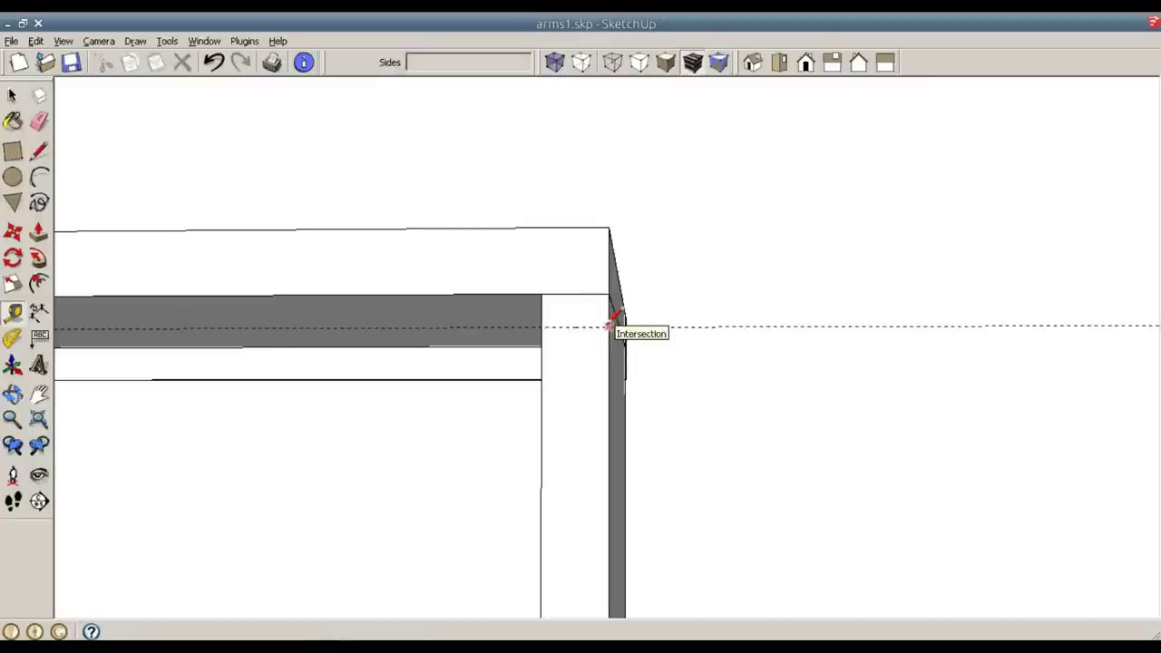
key(l)
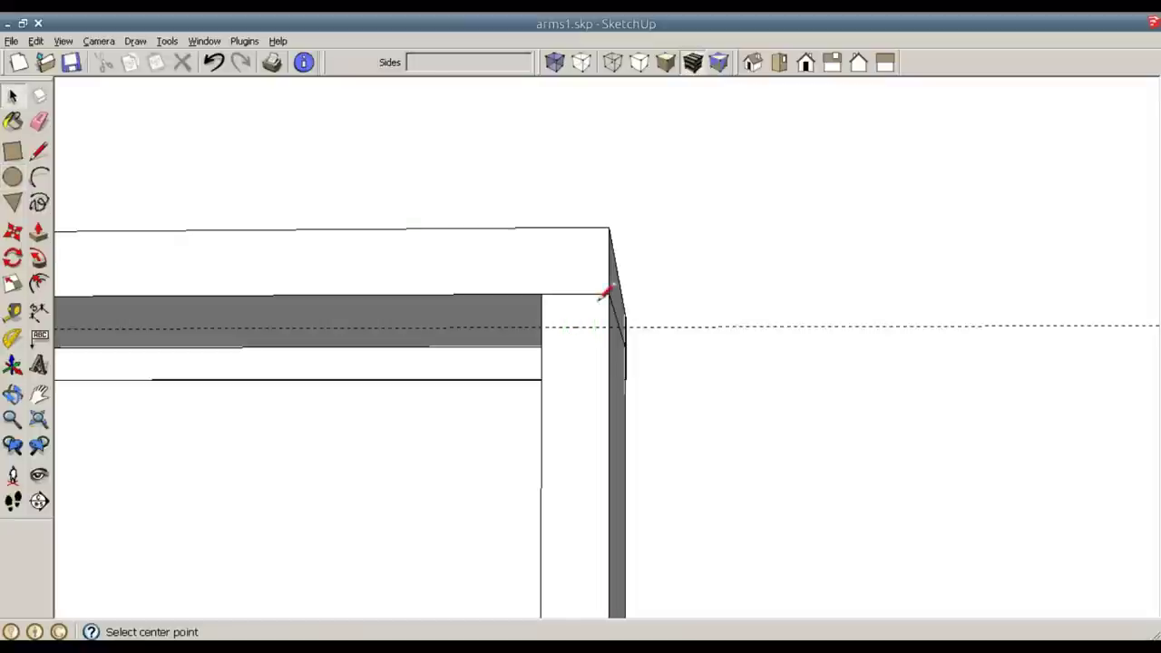
key(c)
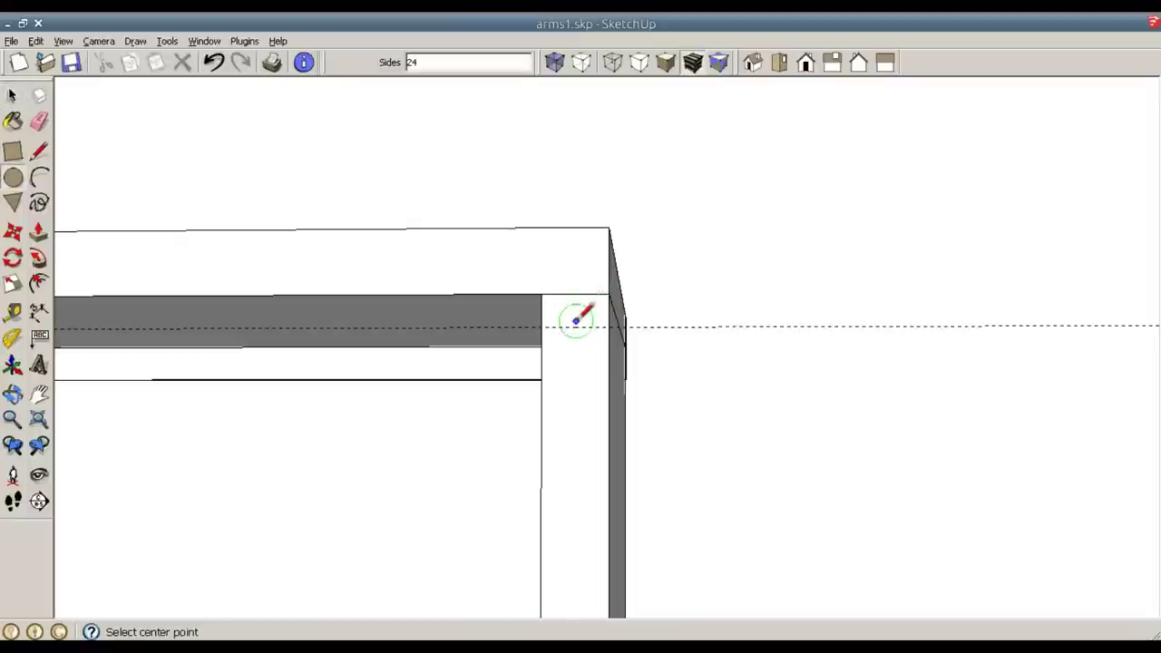
click(575, 325)
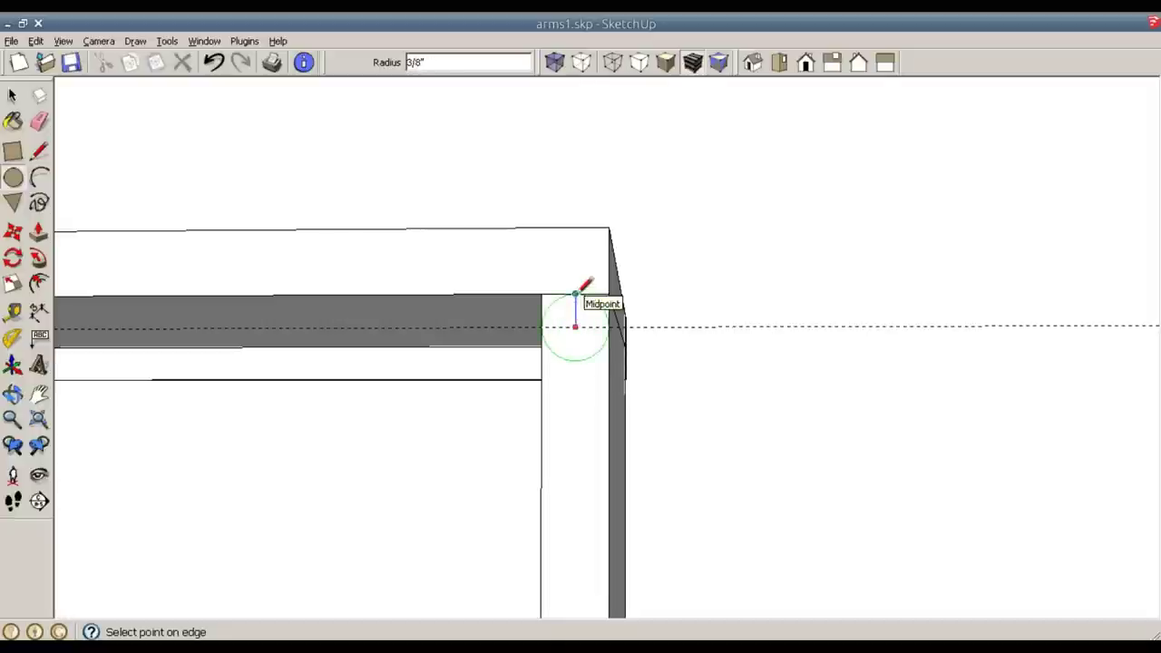
click(575, 293)
scroll(585, 301, up, 5)
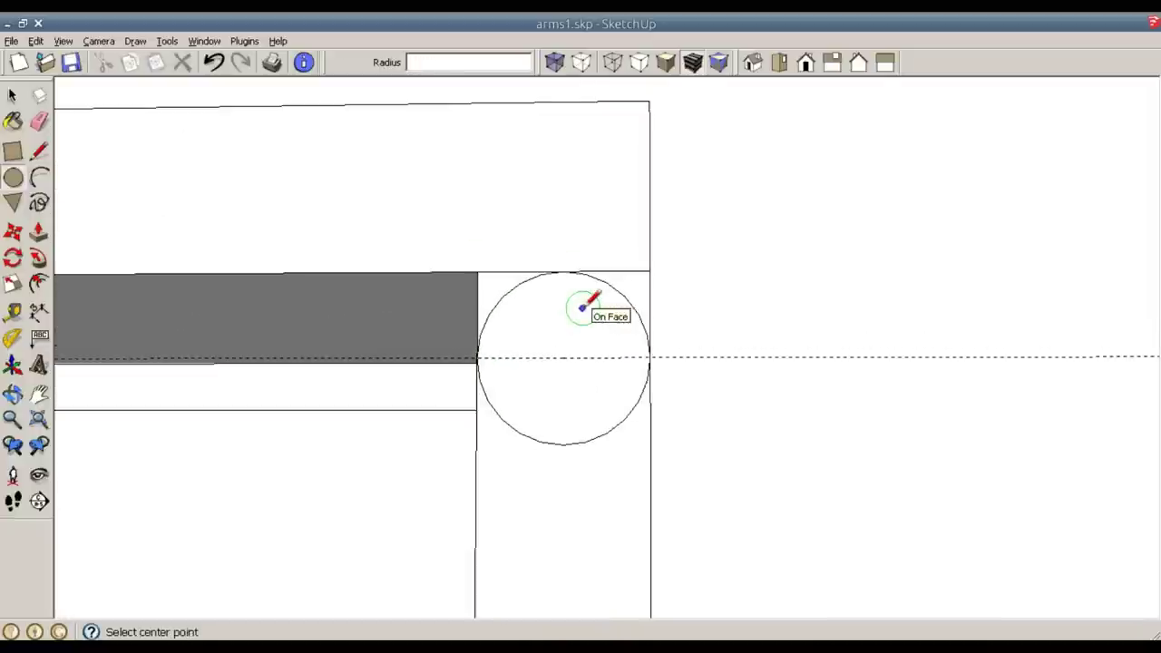
key(space)
Push both corner faces beside the circle through the post to cut them away.
click(494, 288)
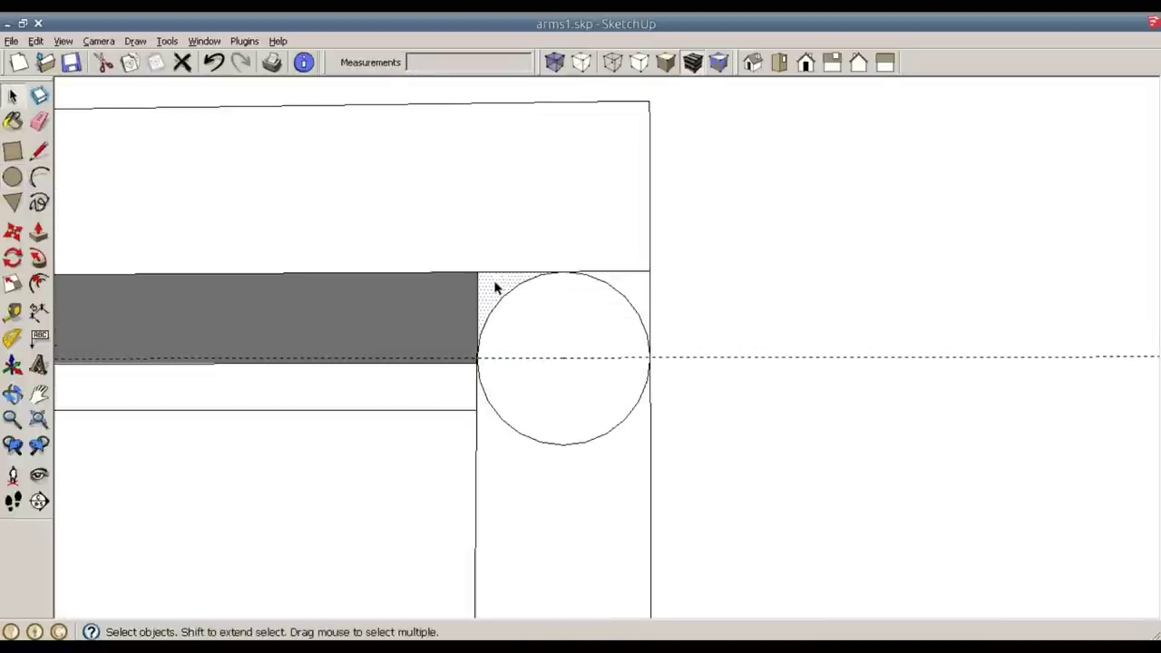
click(629, 291)
middle_drag(784, 298, 731, 324)
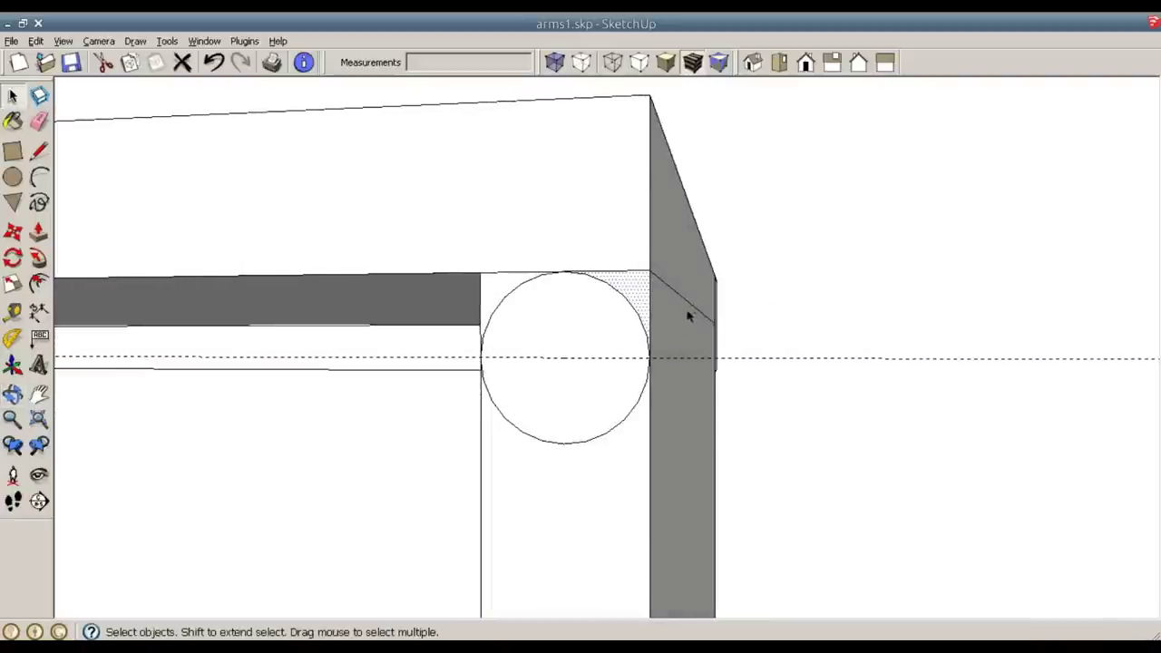
key(p)
drag(638, 296, 716, 422)
middle_drag(687, 410, 784, 406)
drag(480, 306, 390, 382)
key(space)
Erase the circle's lower arc and the dashed guide line.
click(552, 443)
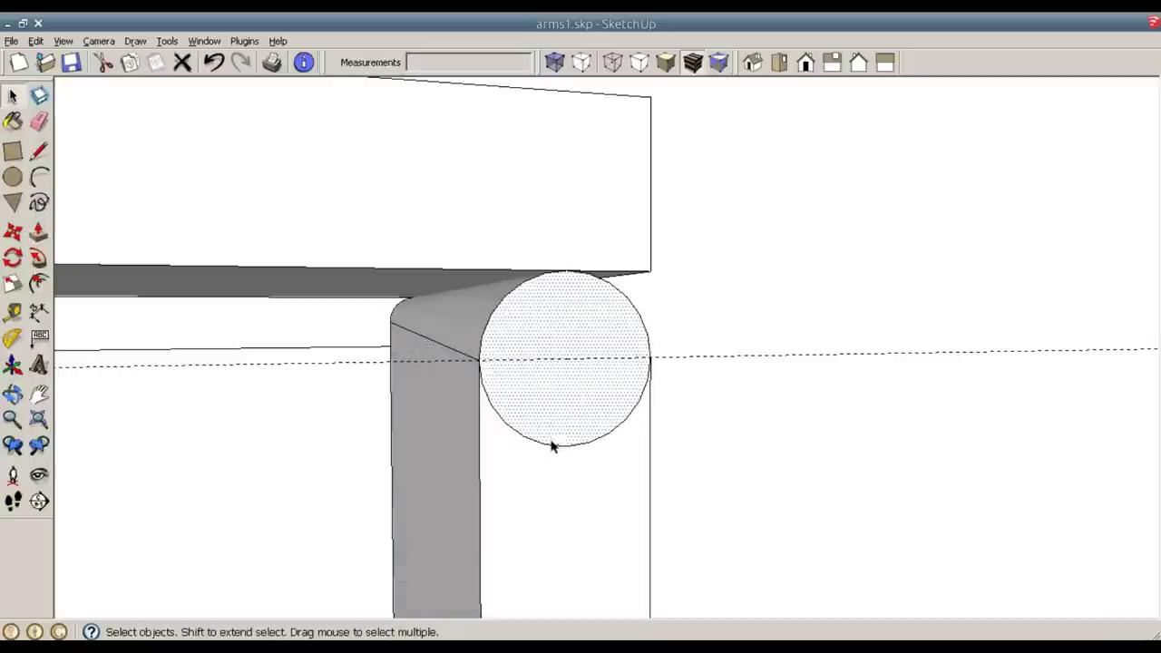
click(549, 454)
click(553, 445)
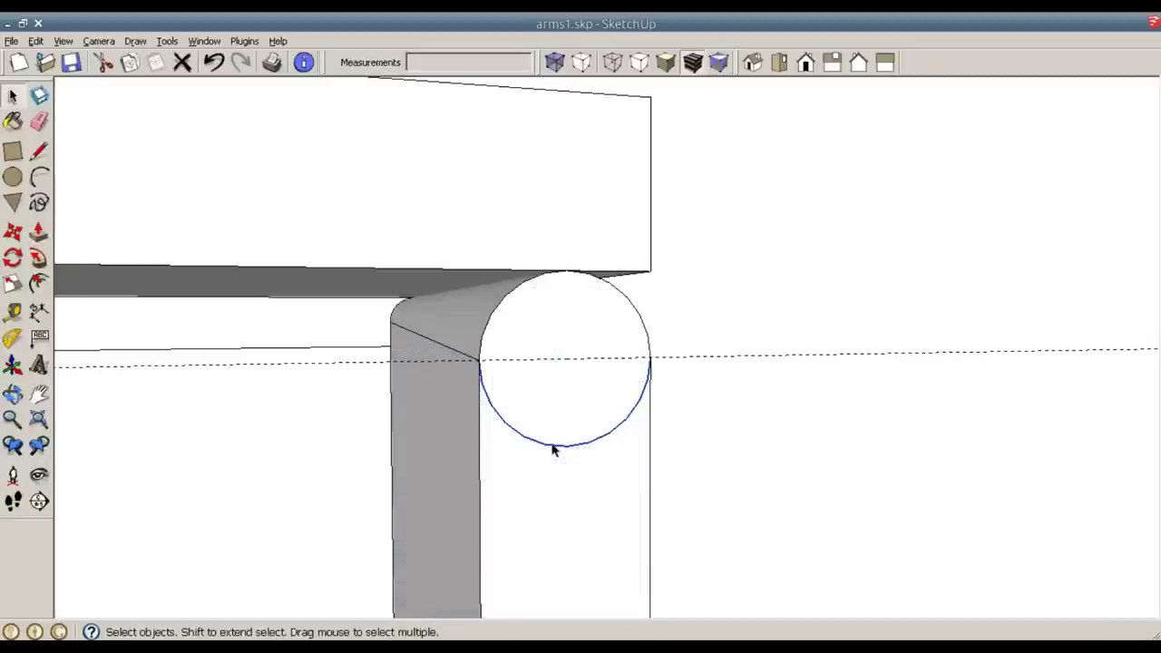
key(Delete)
click(722, 352)
key(Delete)
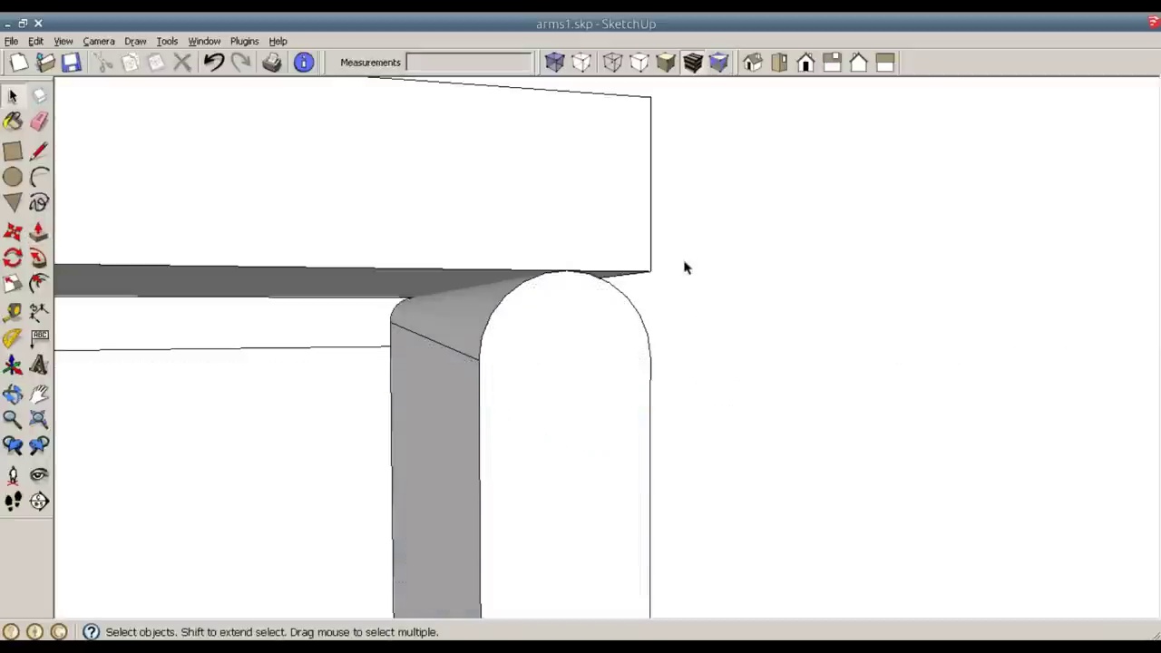
Make the rounded post into a component.
triple_click(586, 445)
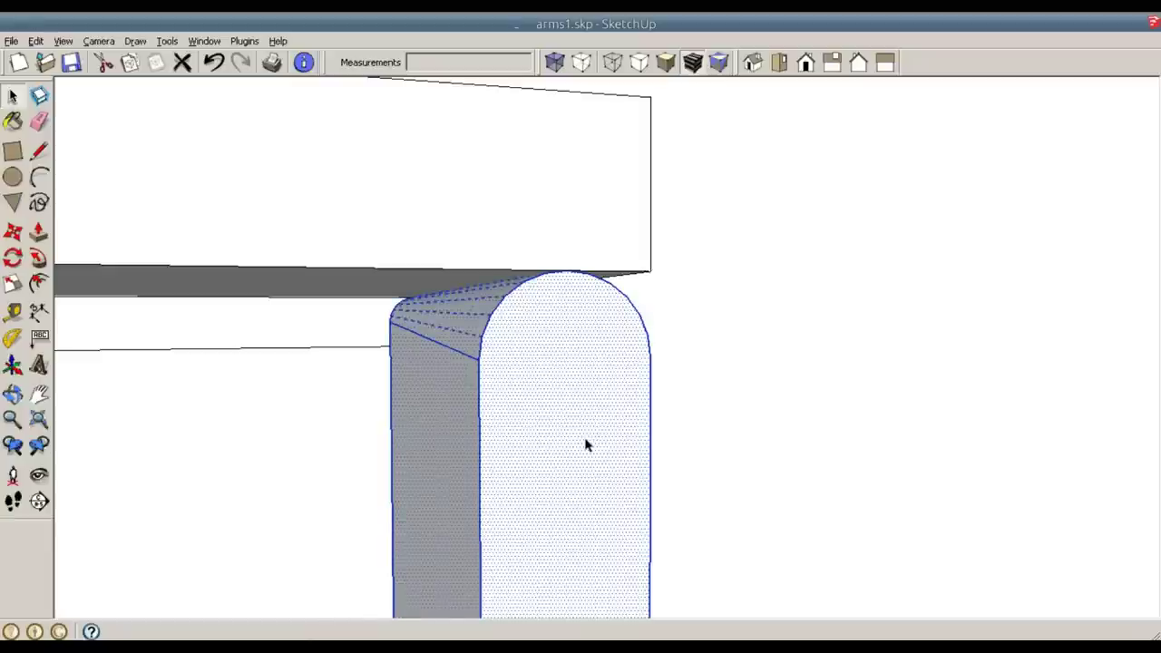
key(g)
key(Return)
scroll(586, 444, down, 6)
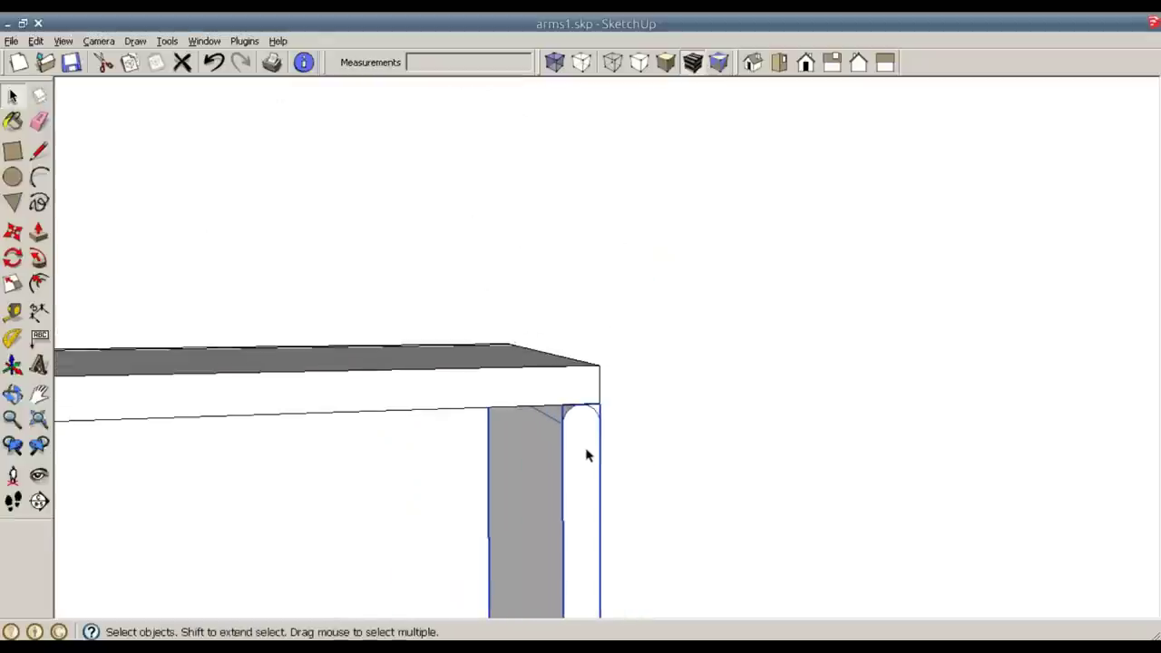
middle_drag(506, 242, 529, 269)
scroll(492, 214, down, 2)
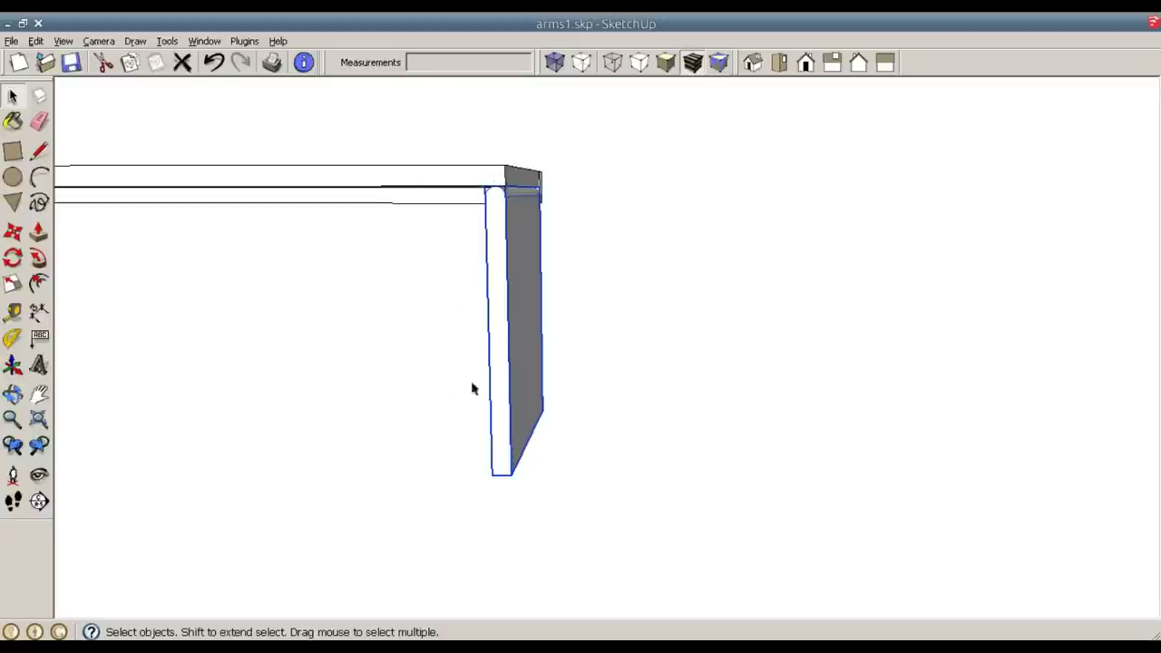
shift+middle_drag(445, 254, 537, 243)
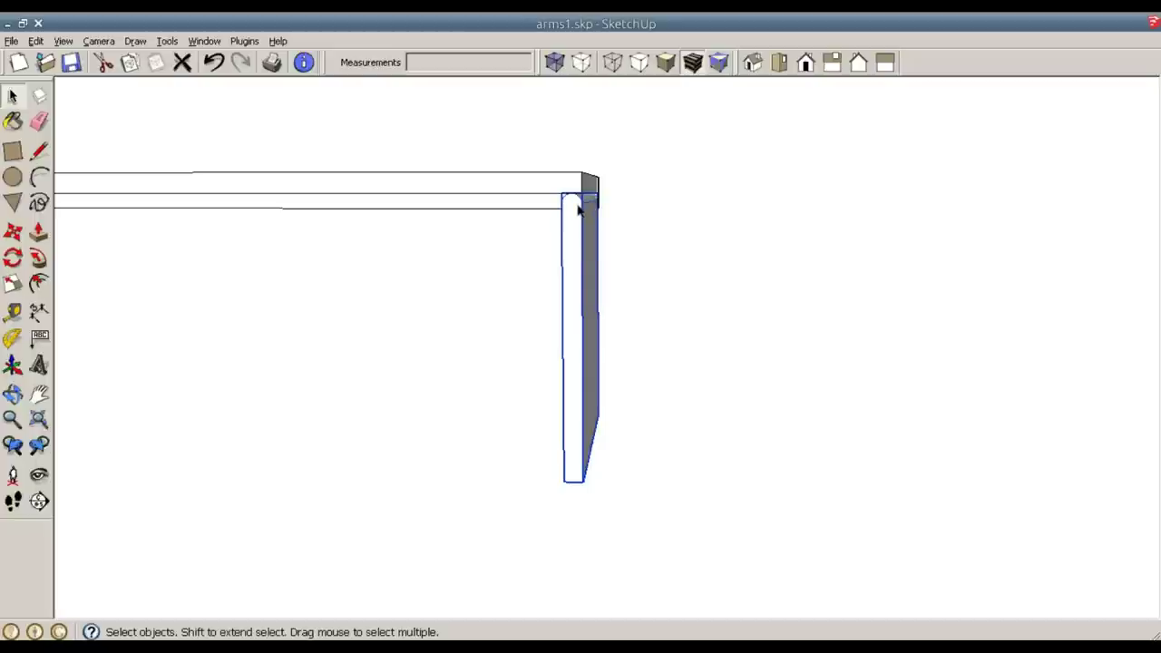
Place a guide line 17.5 inches left of the post's top corner along the shelf top.
key(t)
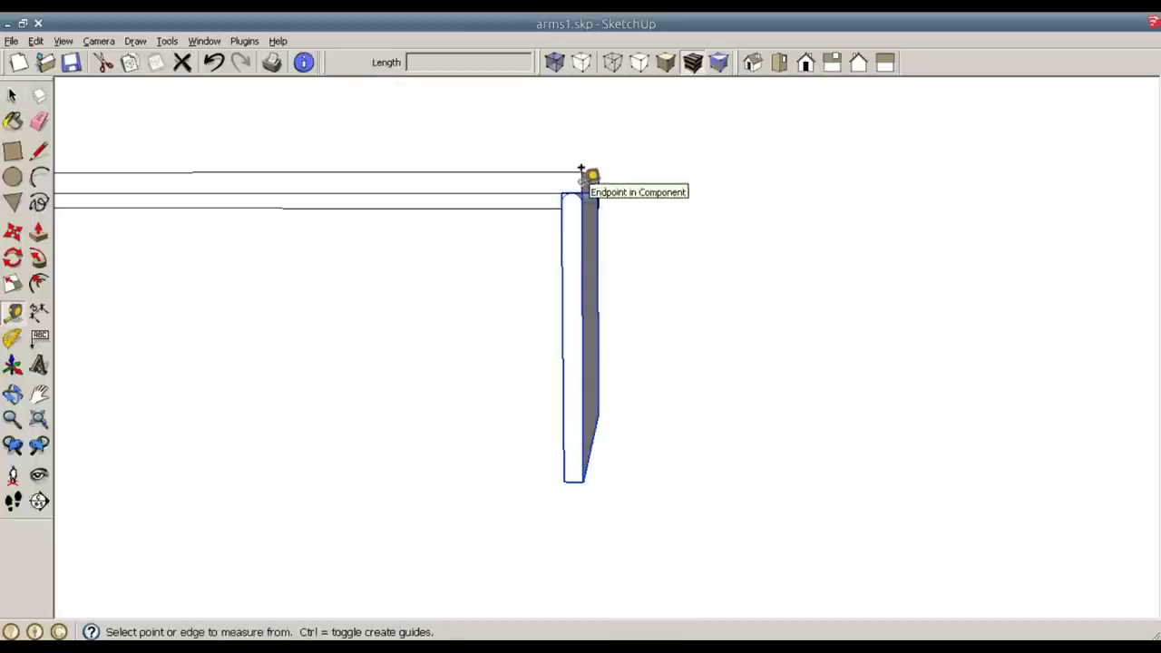
click(582, 169)
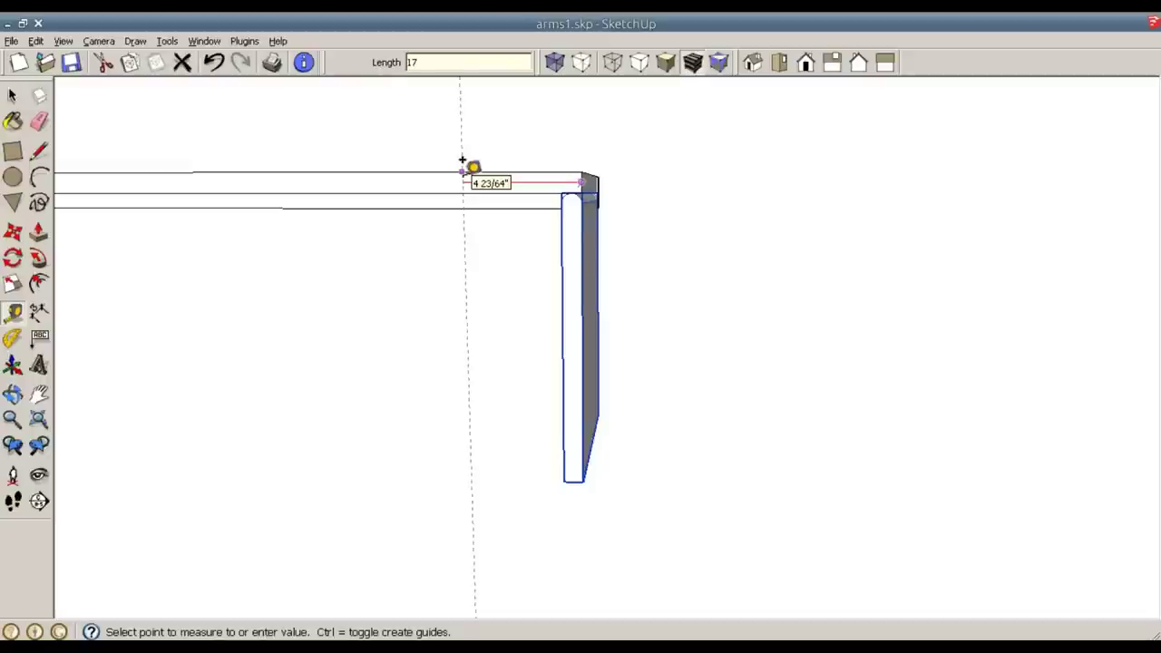
click(462, 161)
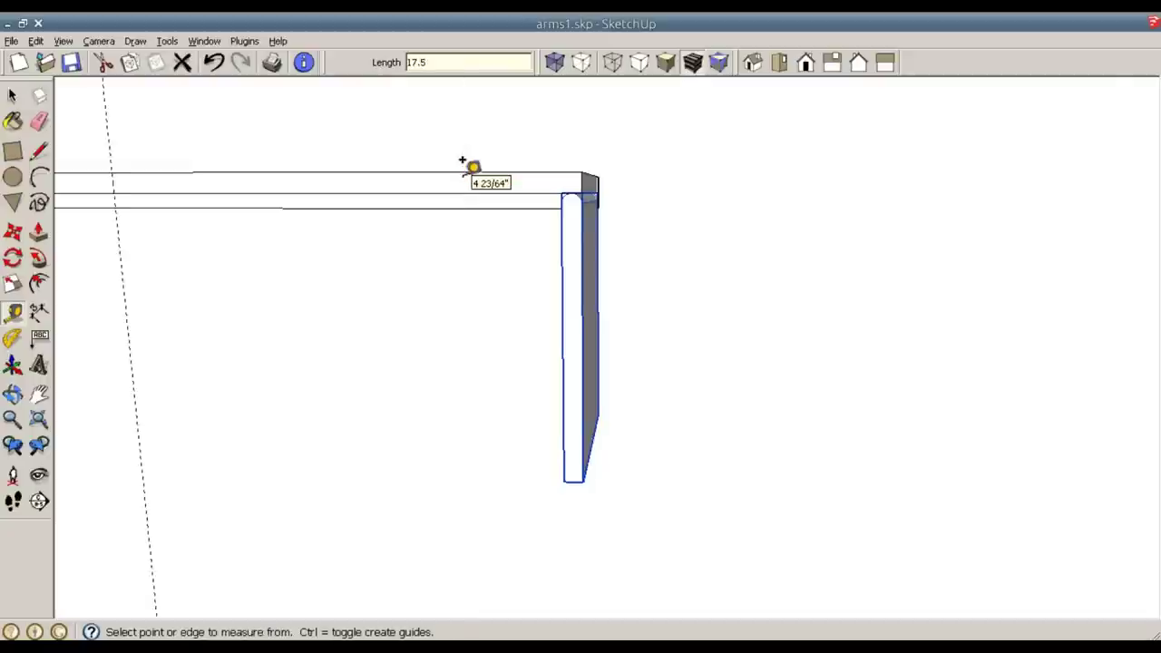
key(space)
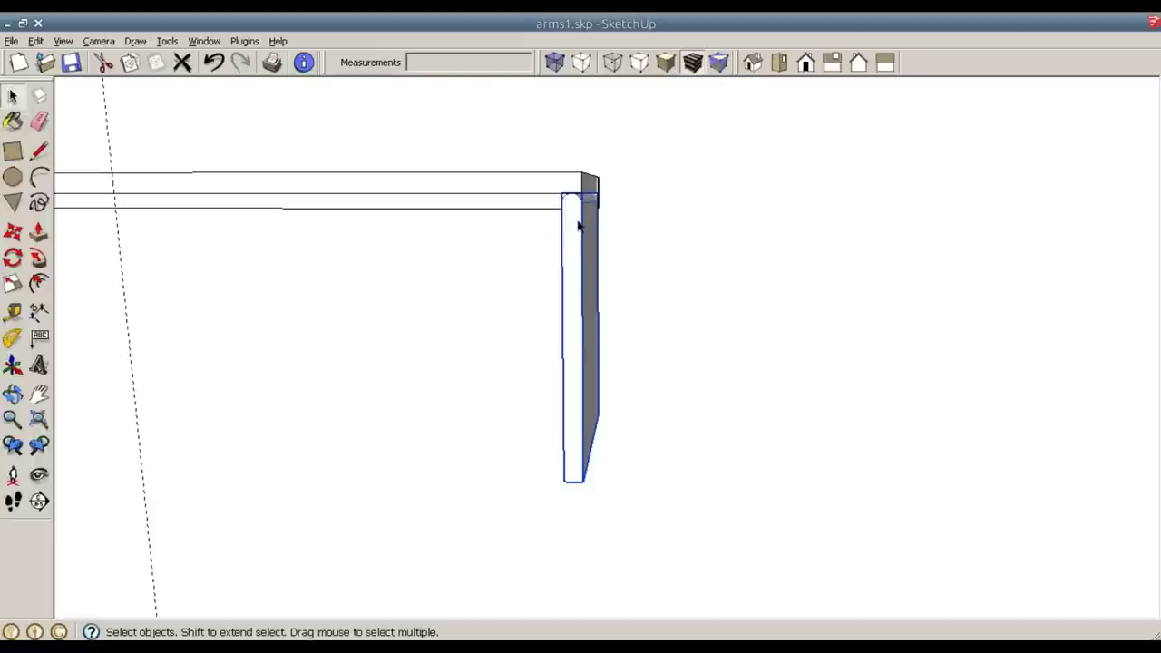
key(m)
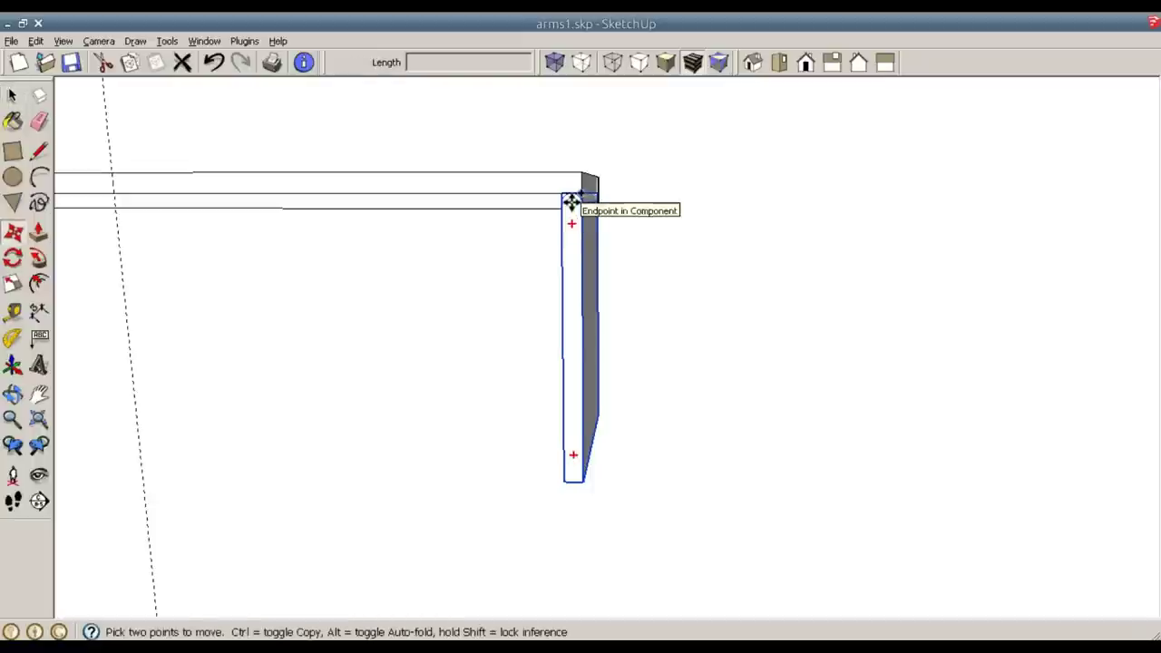
Copy the post and its brace 17 1/8 inches left onto the dashed guide line.
scroll(571, 201, up, 4)
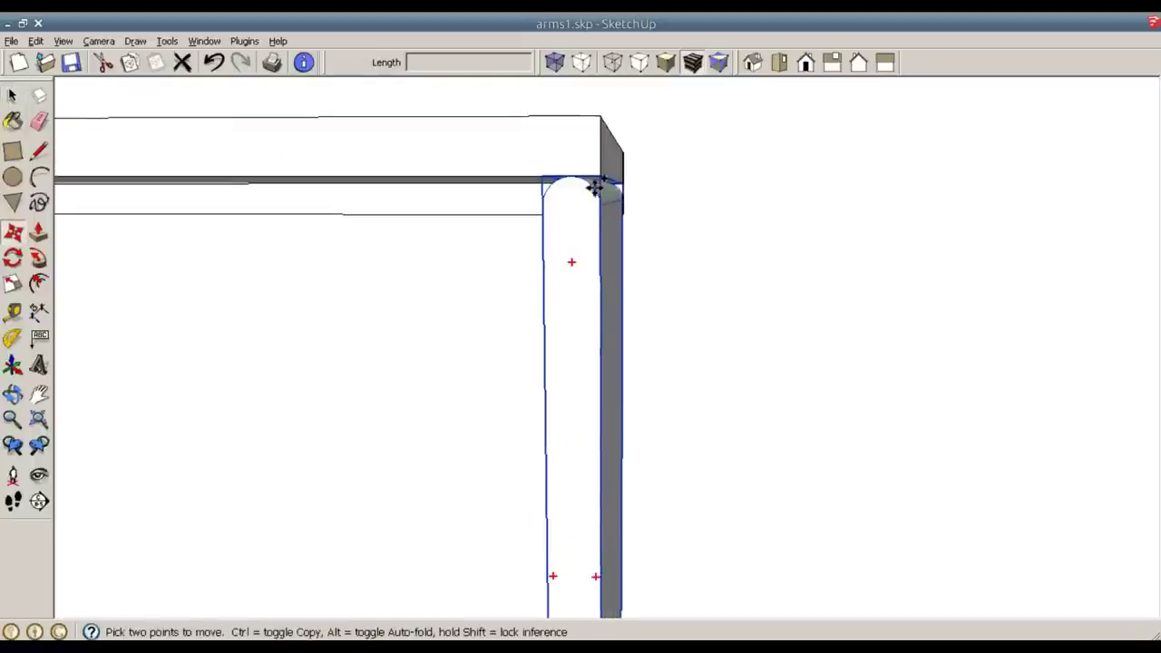
scroll(593, 187, up, 2)
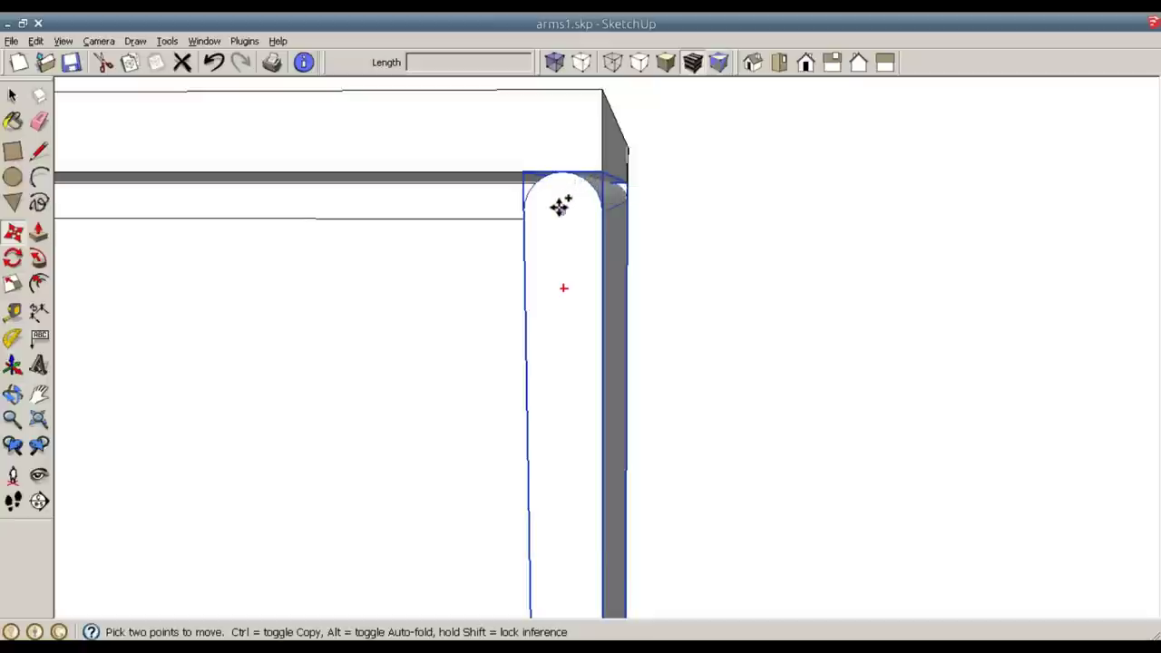
click(563, 211)
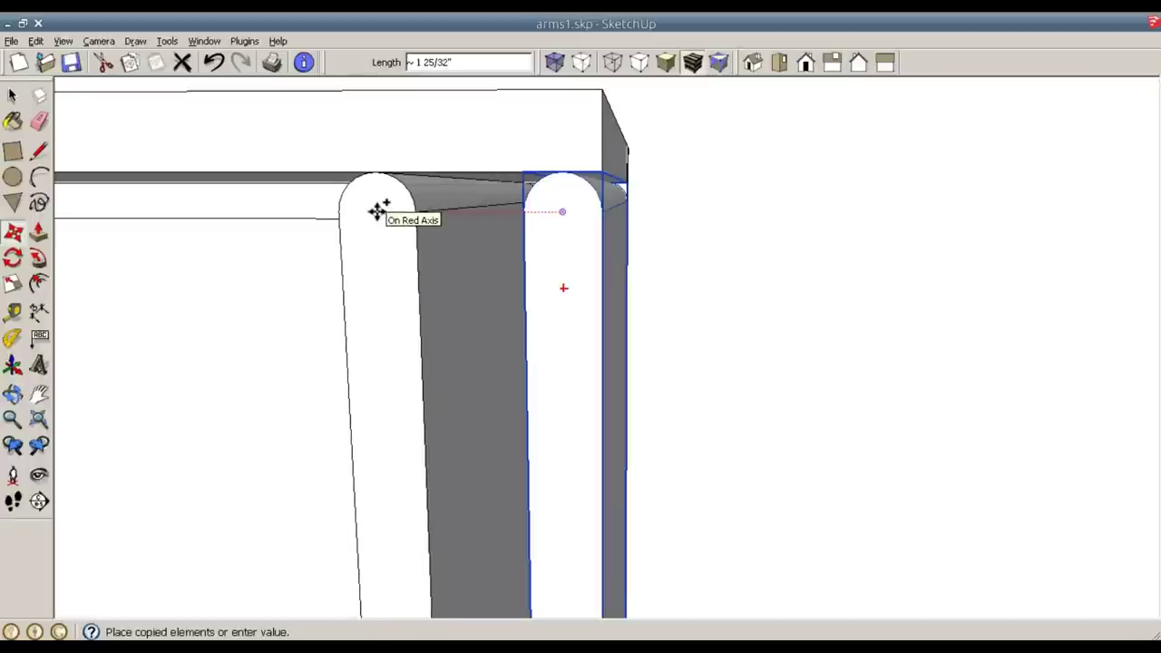
scroll(377, 211, down, 2)
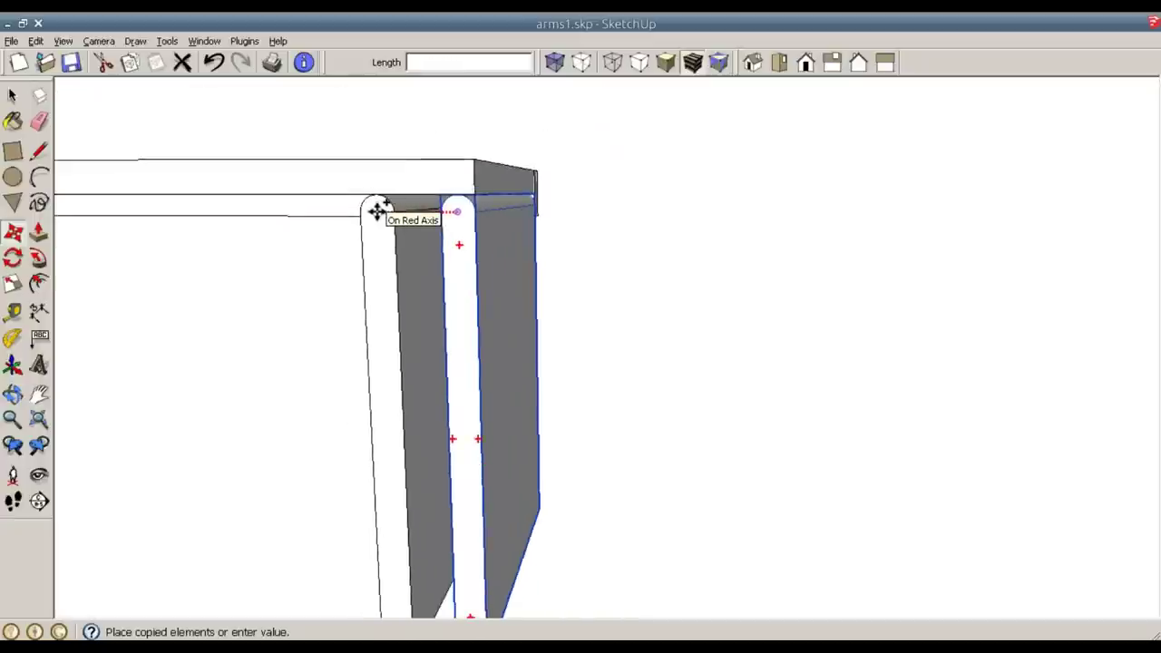
middle_drag(311, 208, 648, 242)
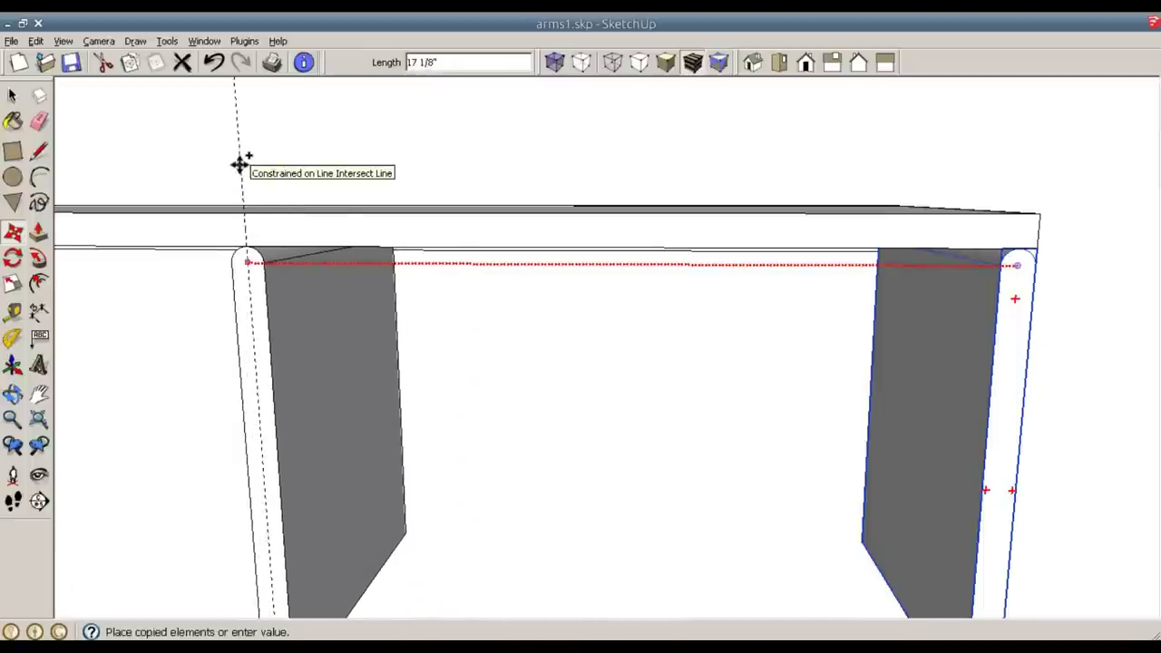
click(239, 164)
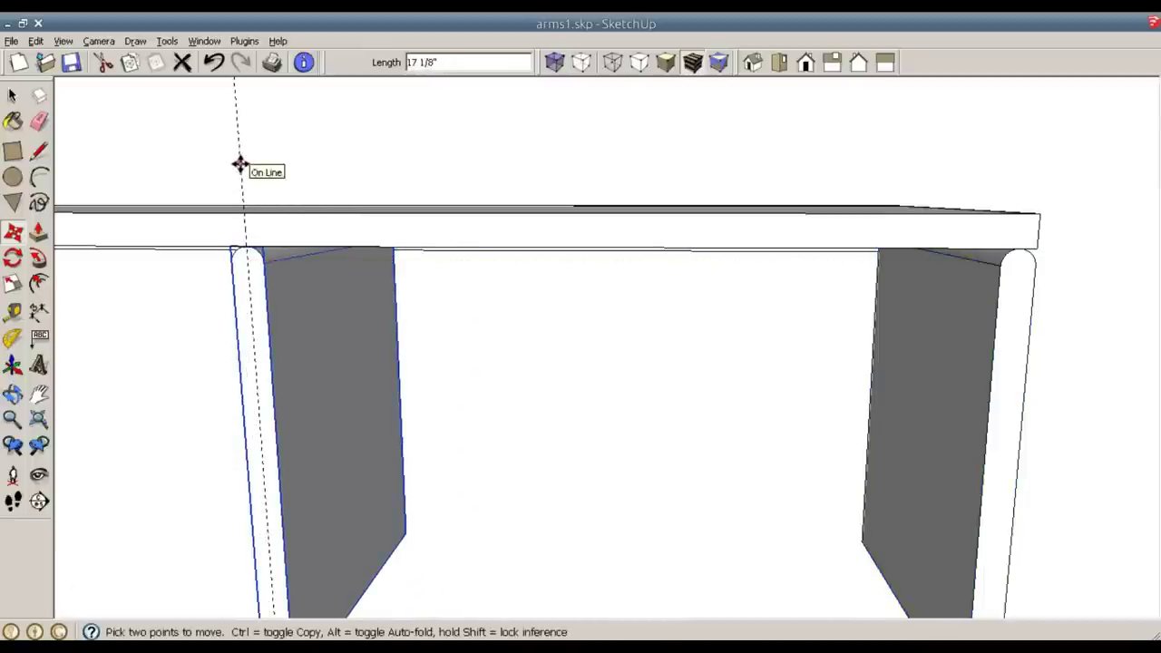
key(space)
middle_drag(240, 164, 315, 367)
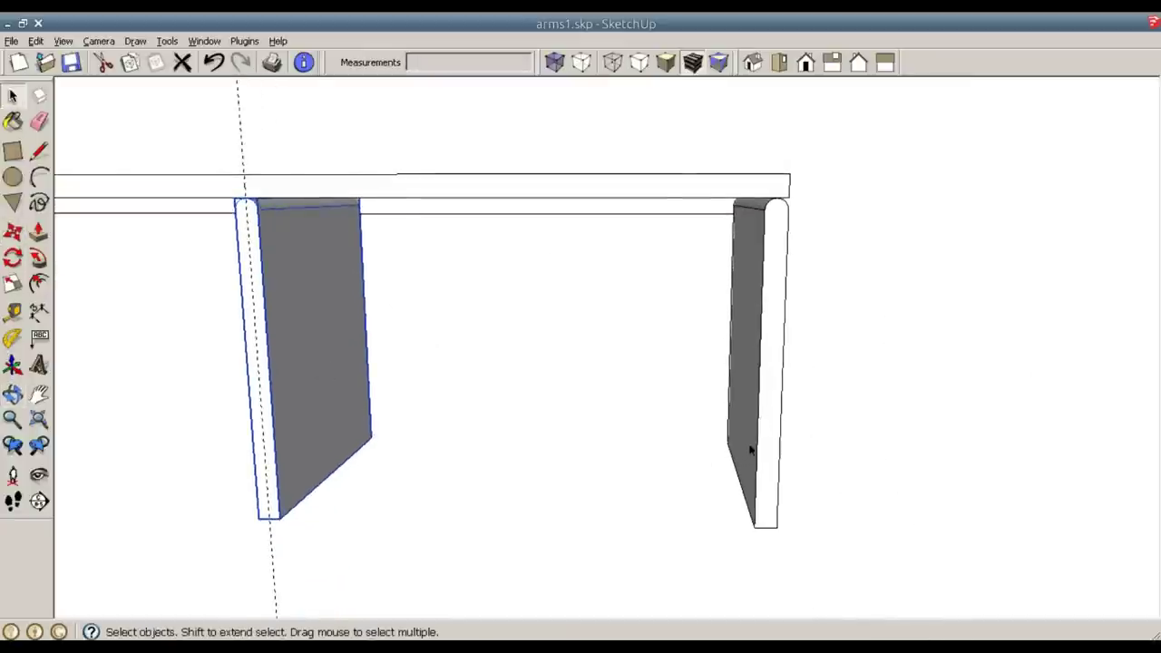
Make the copied left board a unique component.
right_click(328, 407)
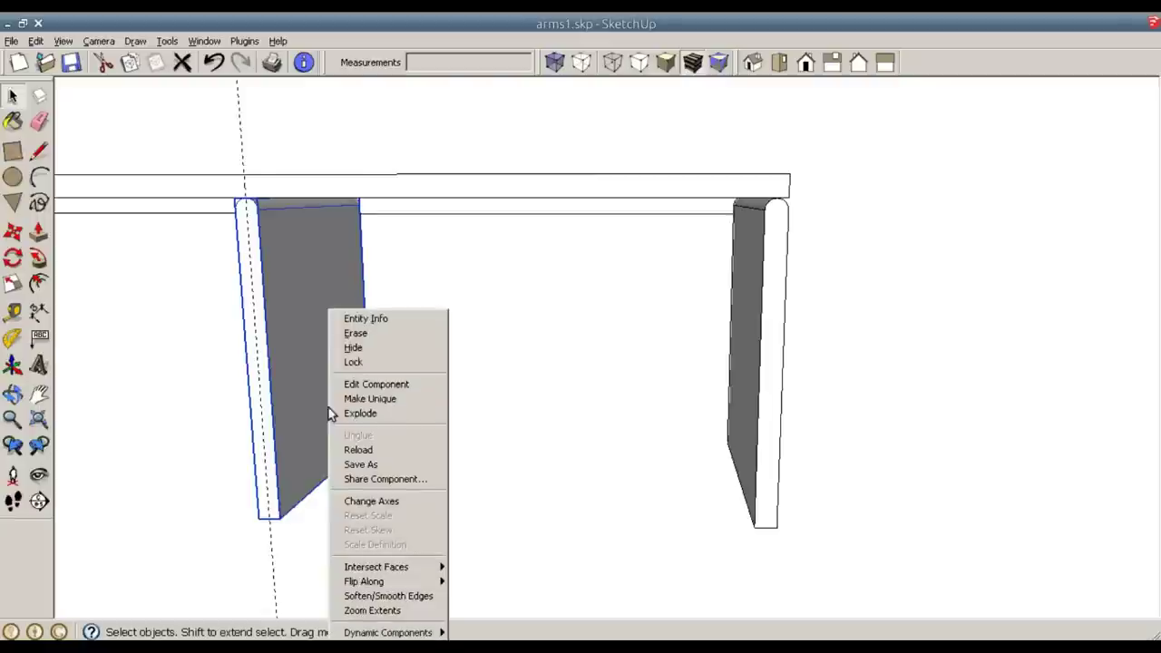
click(352, 401)
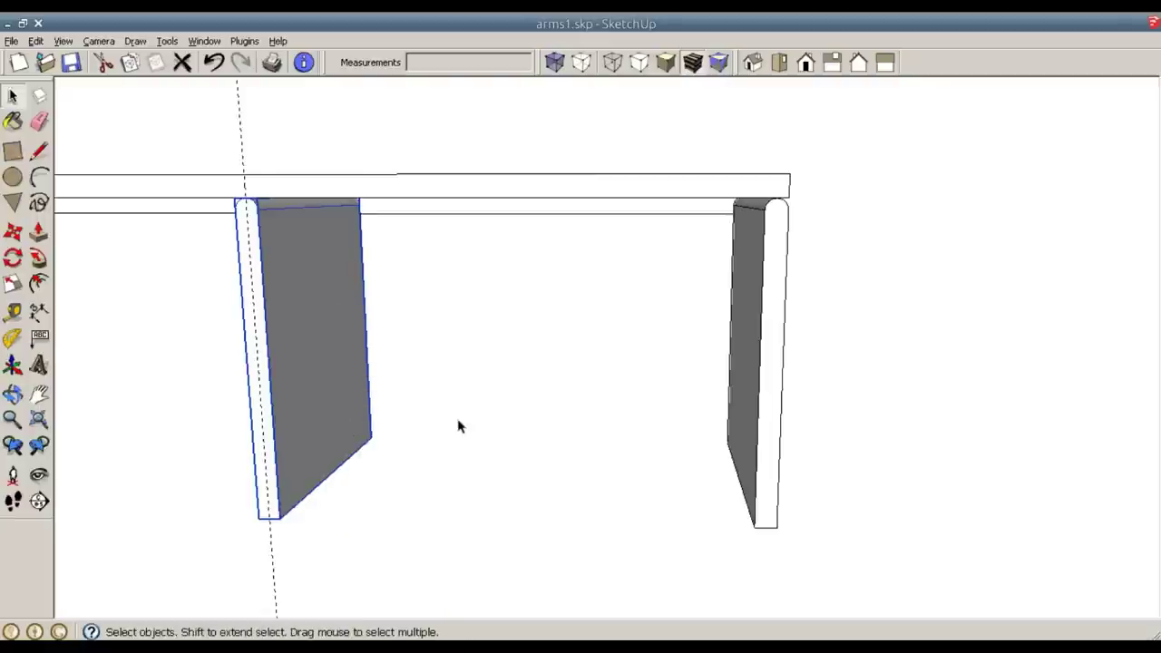
click(386, 481)
scroll(329, 506, down, 4)
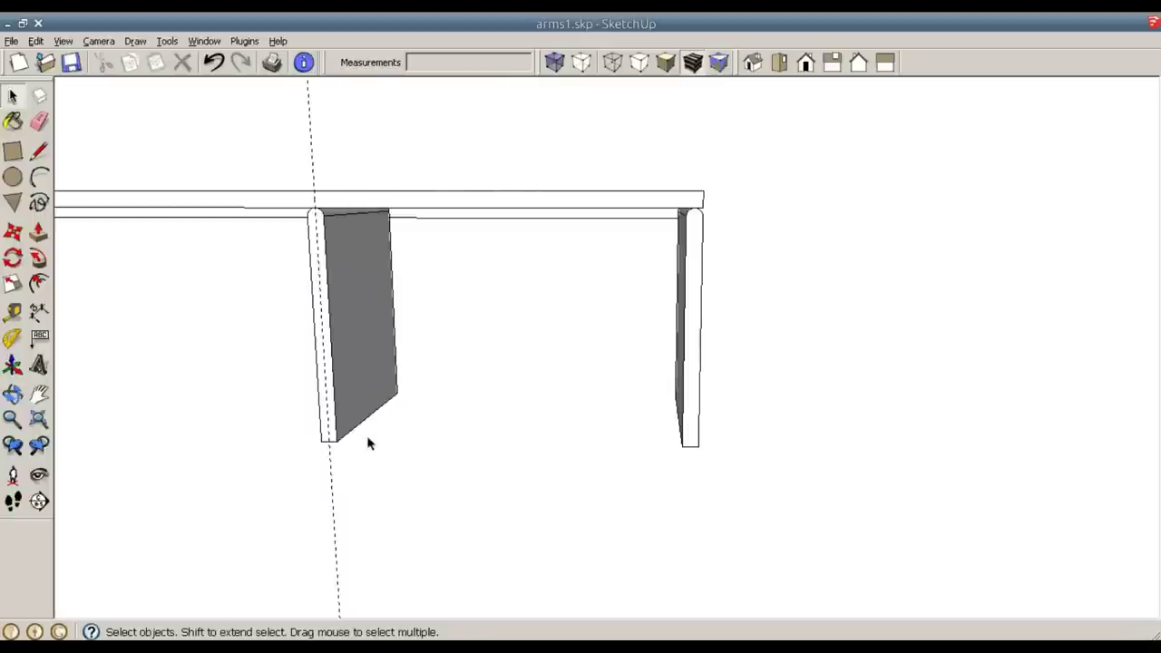
scroll(367, 443, up, 1)
scroll(367, 443, up, 2)
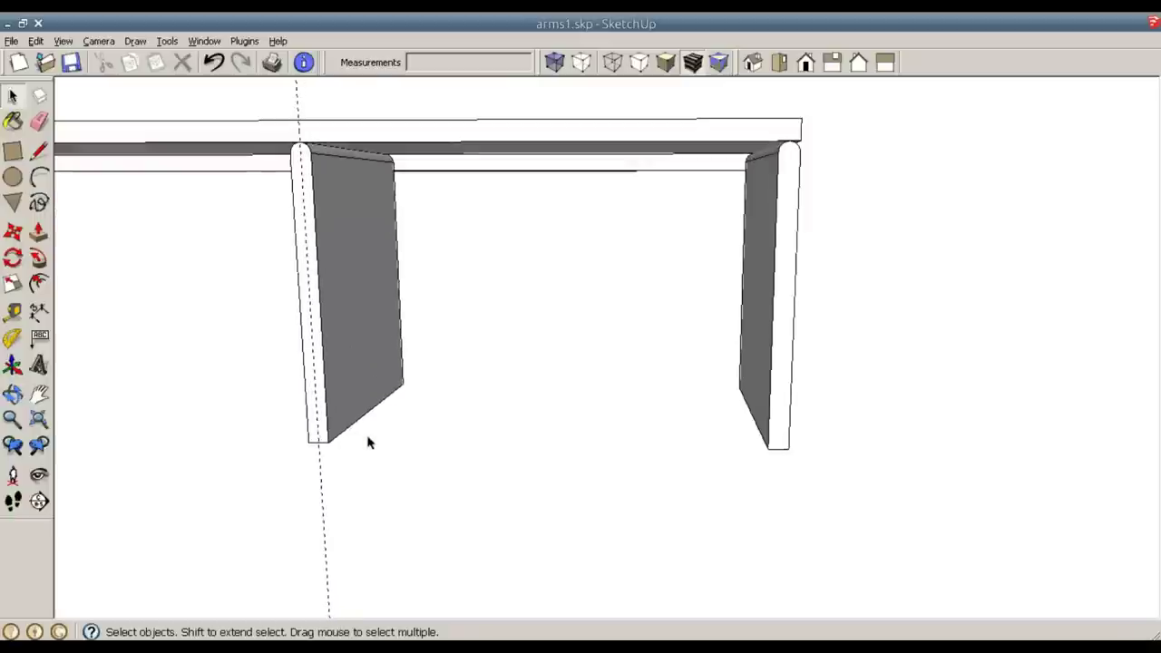
Pull the left board's bottom face down 10 3/4 inches.
key(o)
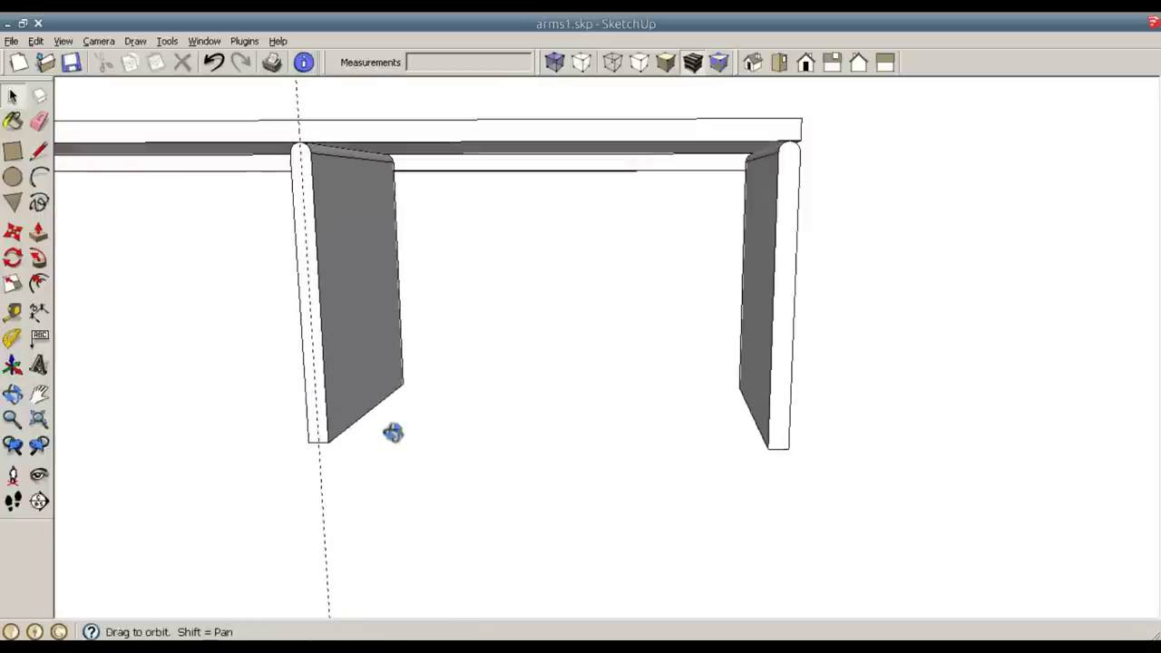
drag(392, 432, 311, 393)
key(space)
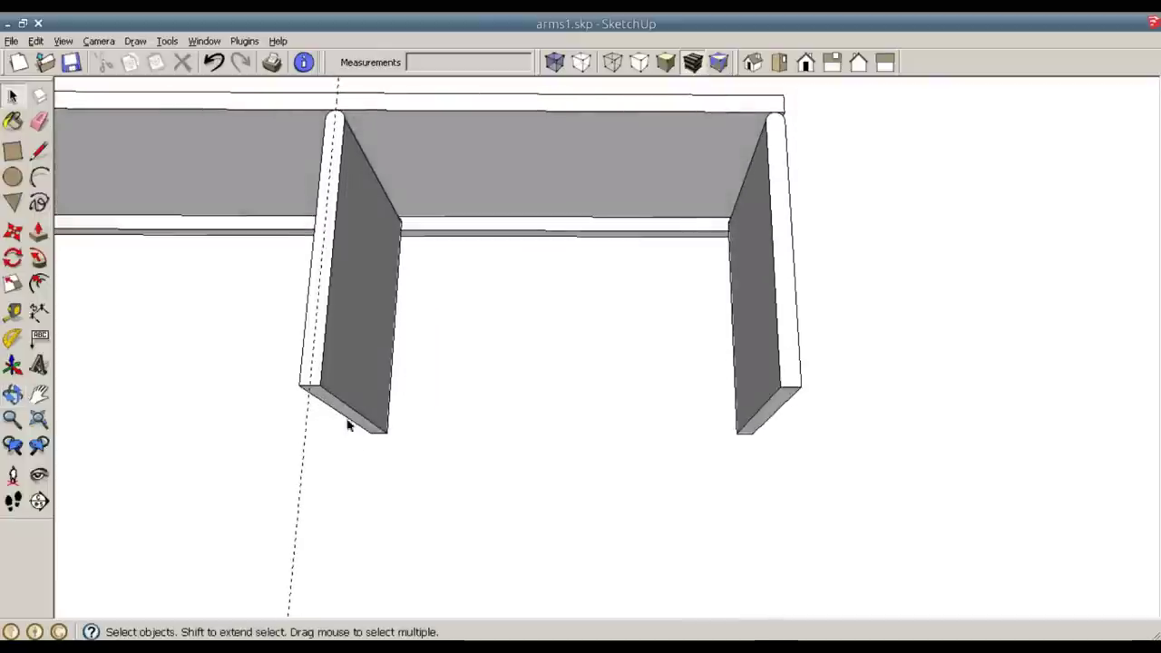
click(354, 399)
scroll(349, 416, up, 2)
key(p)
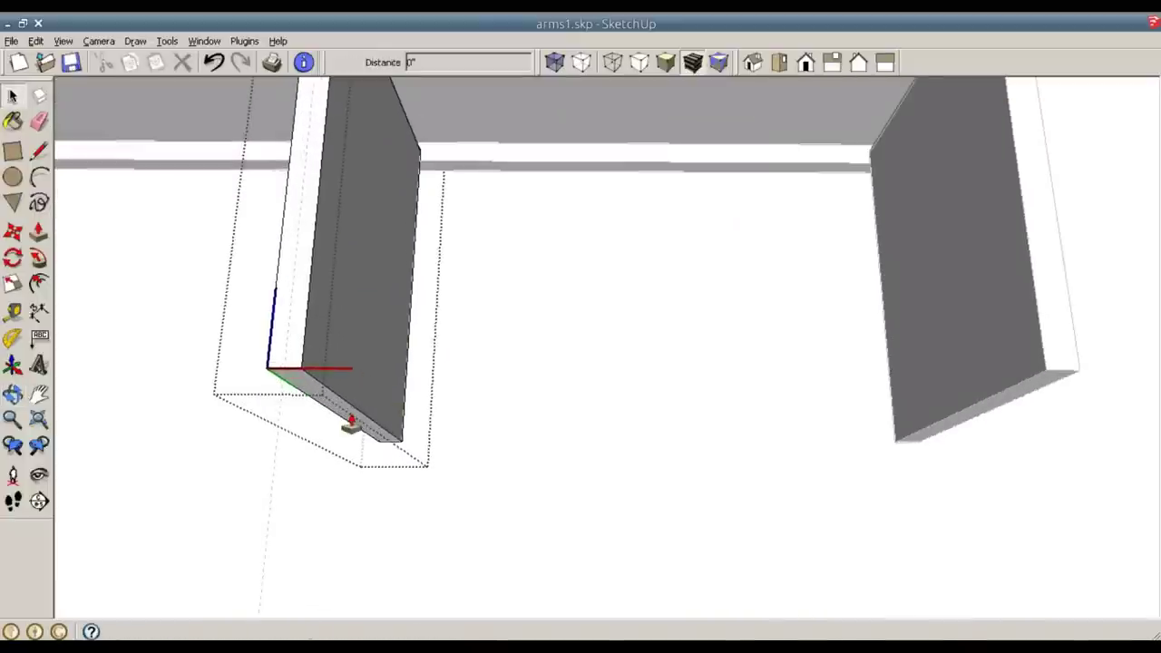
drag(348, 419, 333, 510)
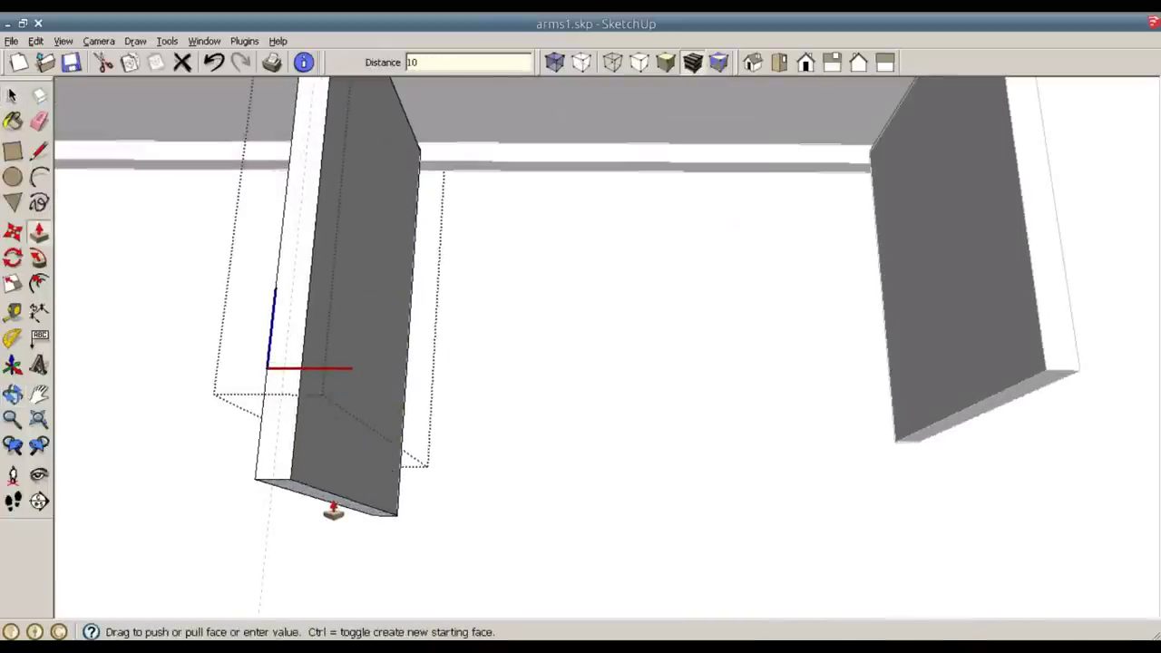
text(.75)
key(Return)
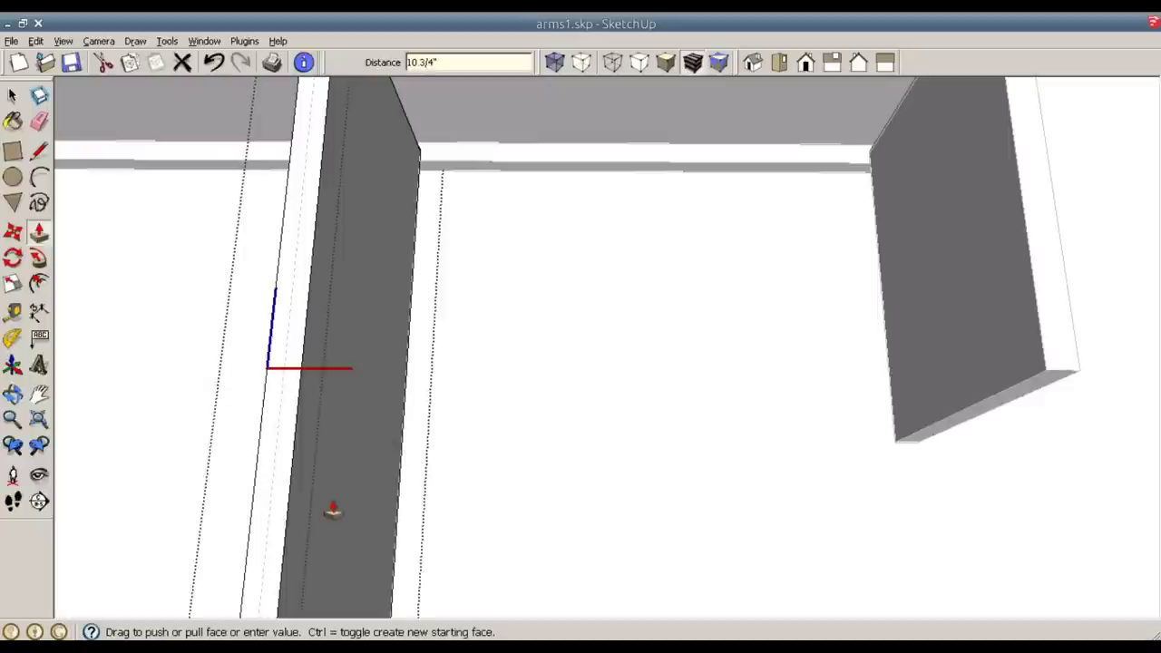
key(space)
scroll(553, 494, down, 3)
scroll(552, 493, up, 2)
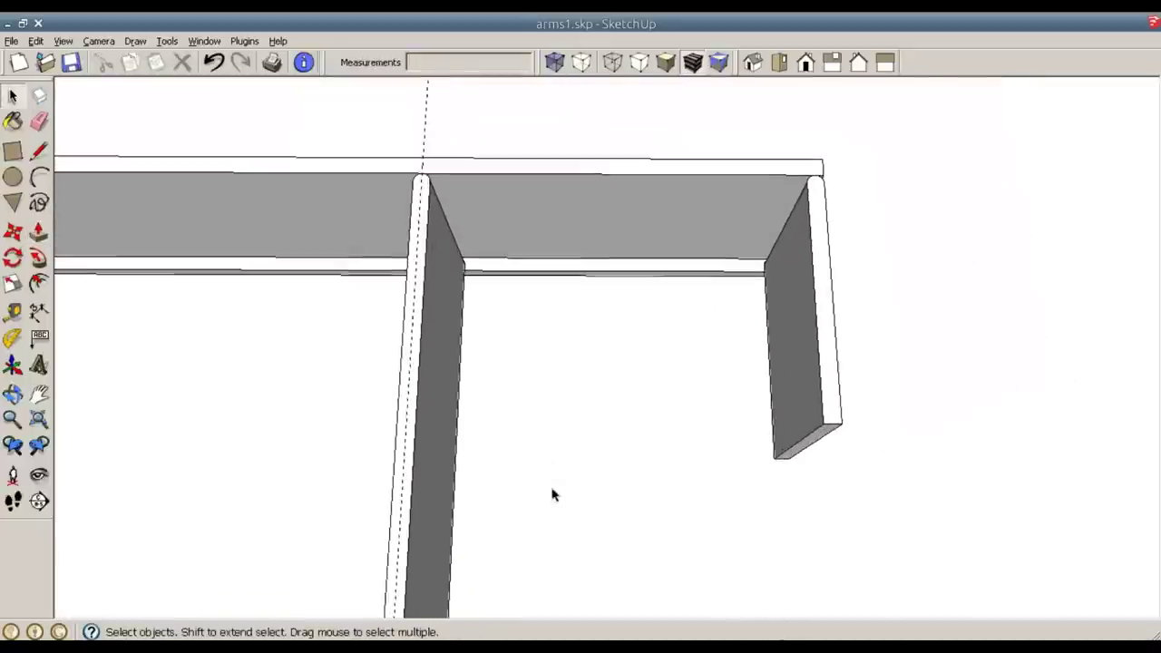
middle_drag(551, 492, 449, 394)
scroll(535, 431, down, 2)
scroll(613, 426, up, 3)
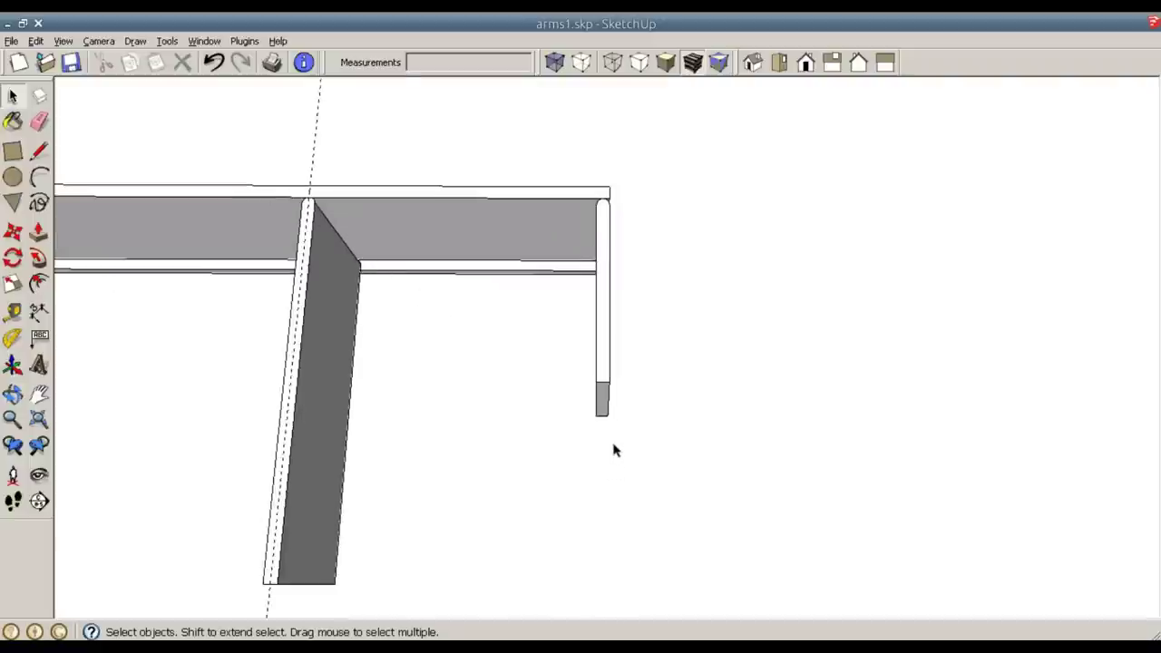
Draw a rectangle across the grey lower end of the leg.
scroll(613, 449, up, 4)
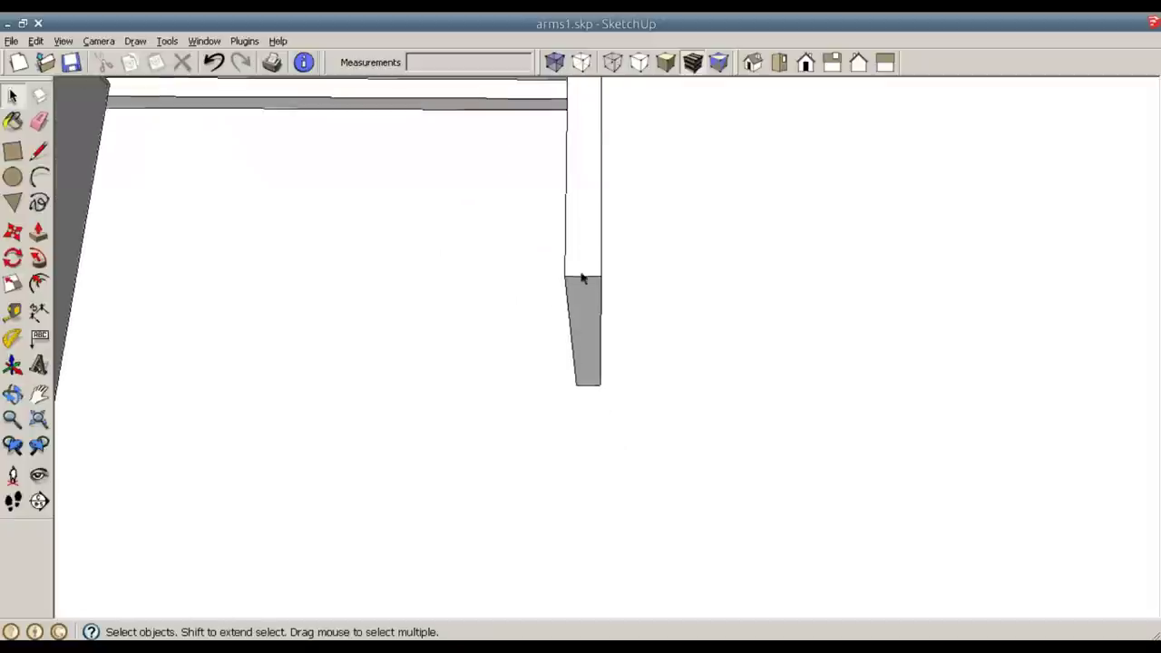
key(r)
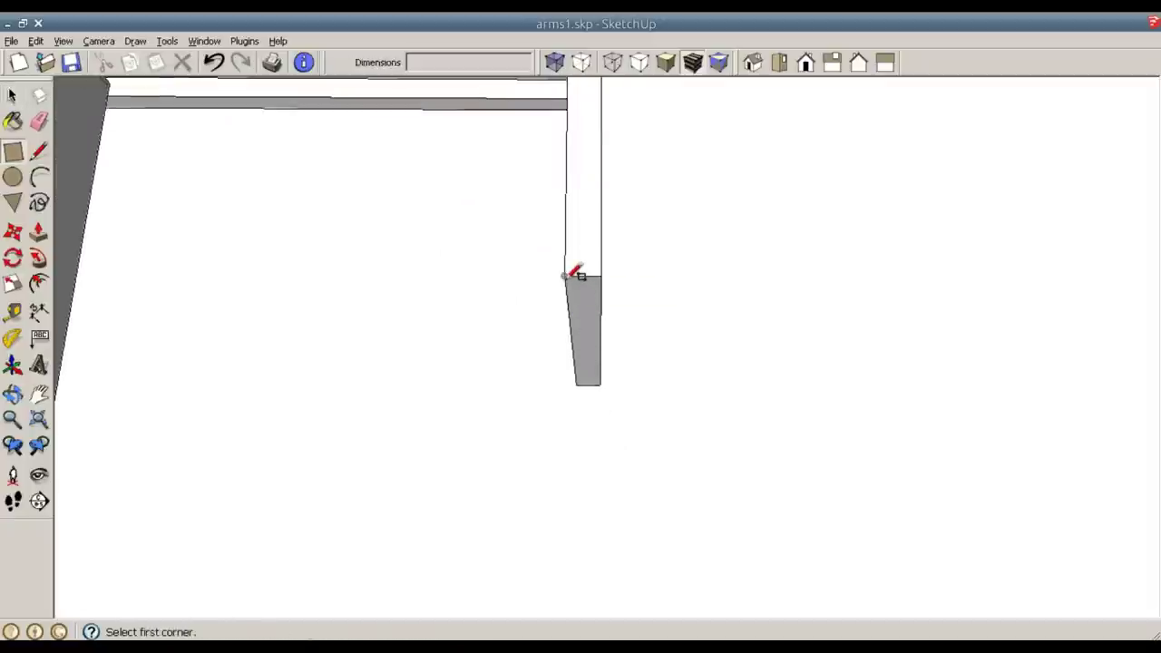
click(564, 276)
click(604, 379)
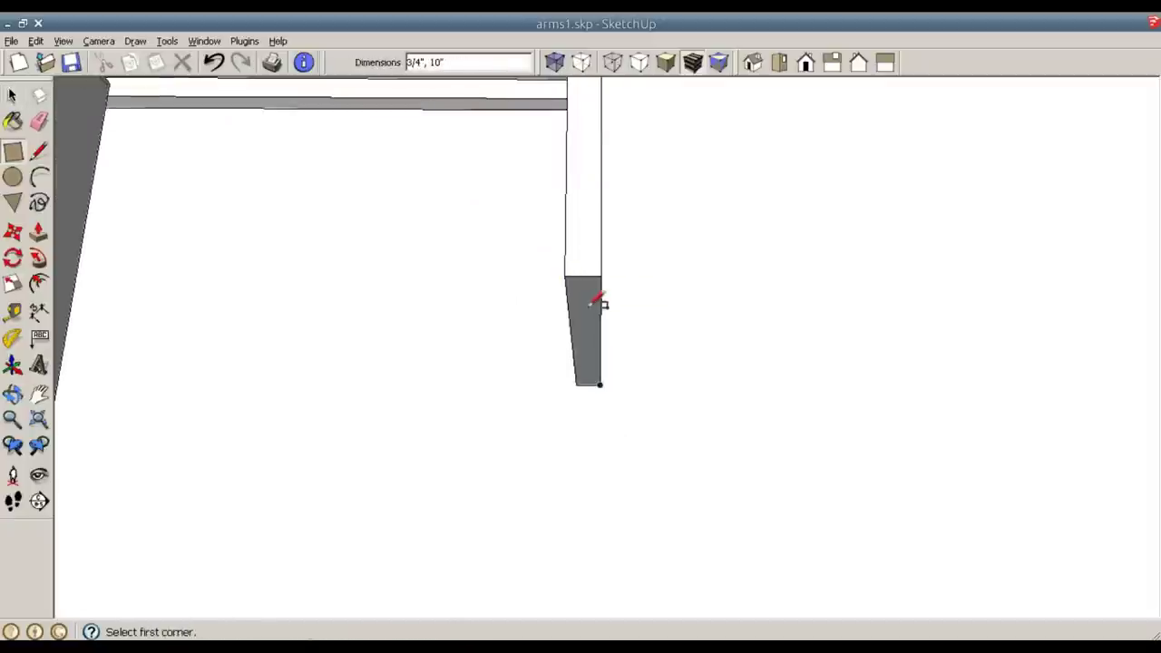
Pull the leg's bottom face further down and select the new lower section.
key(p)
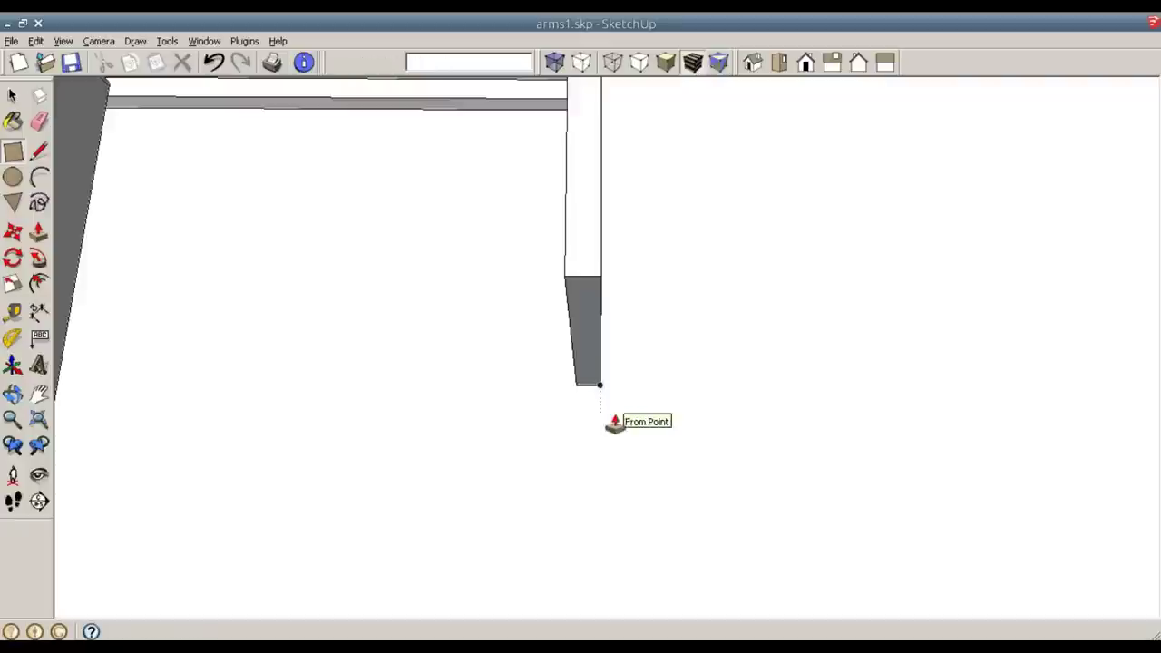
click(590, 372)
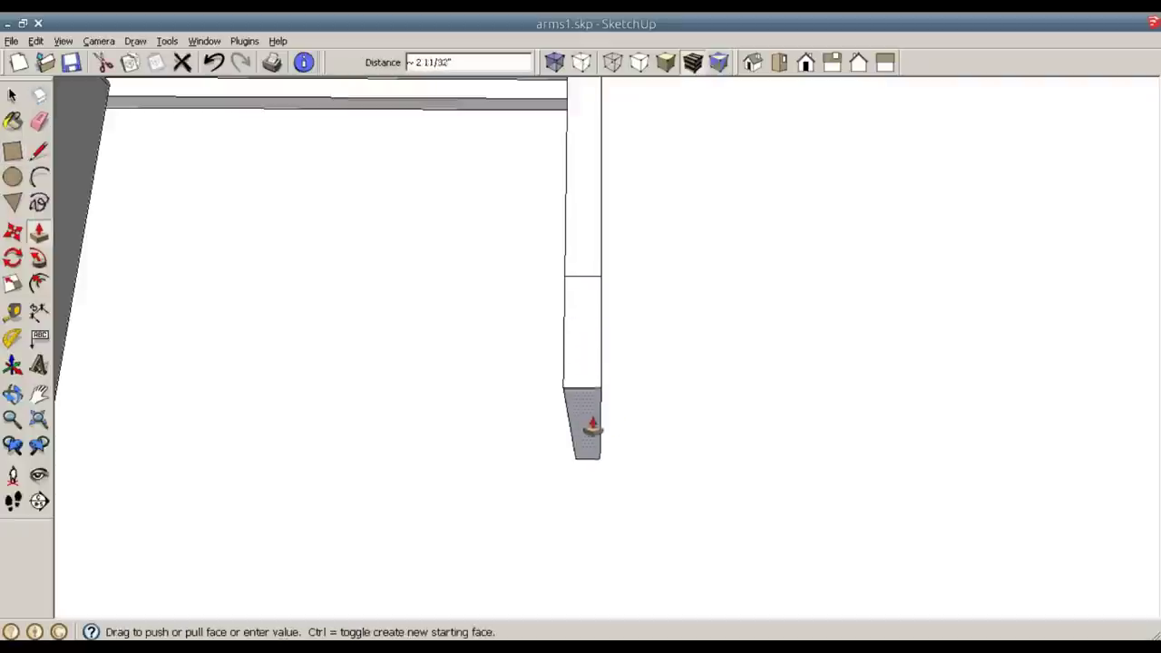
click(593, 437)
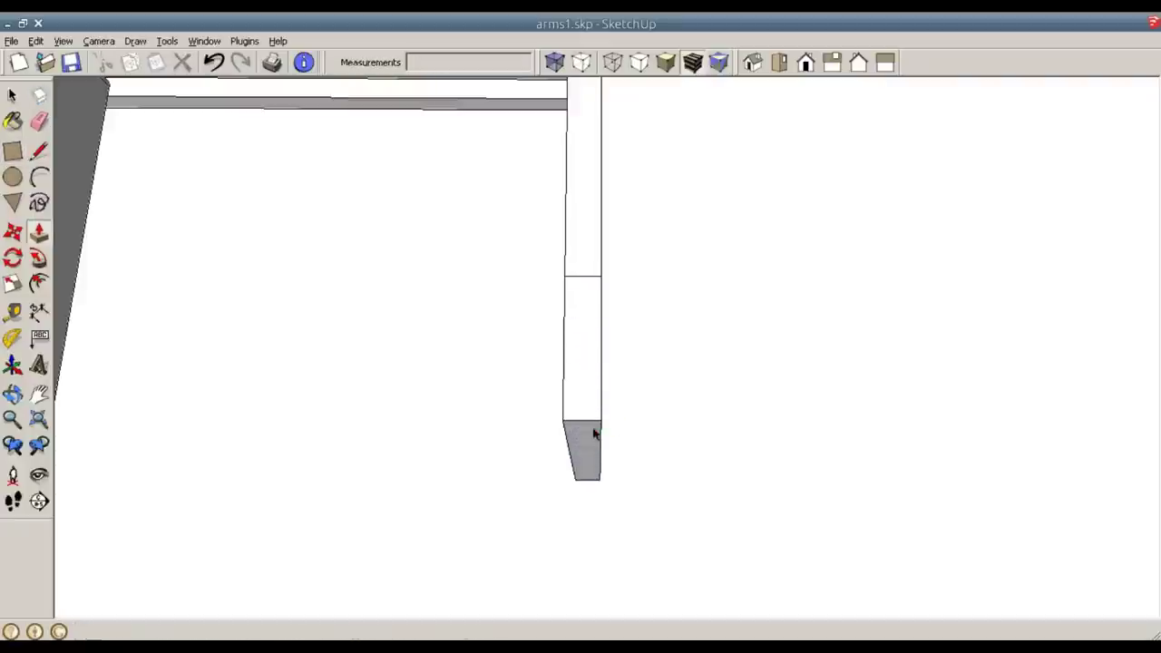
key(space)
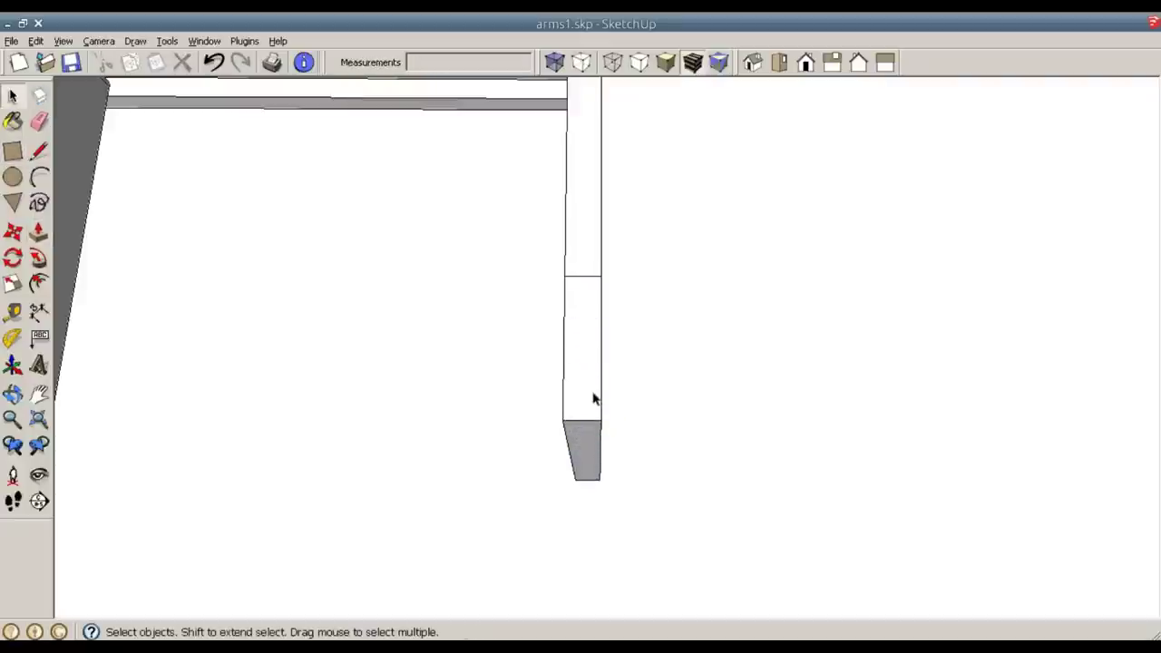
triple_click(593, 399)
Create Component#19 from the leg's bottom section and lower it 1.75 inches along the blue axis.
key(g)
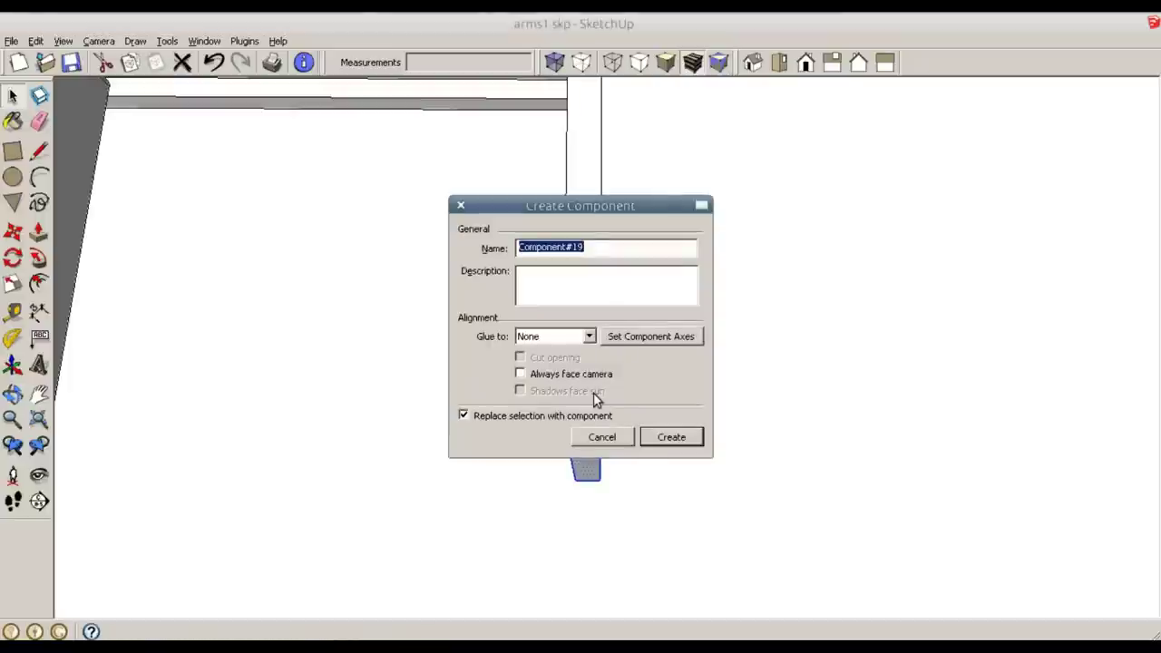
key(Return)
key(m)
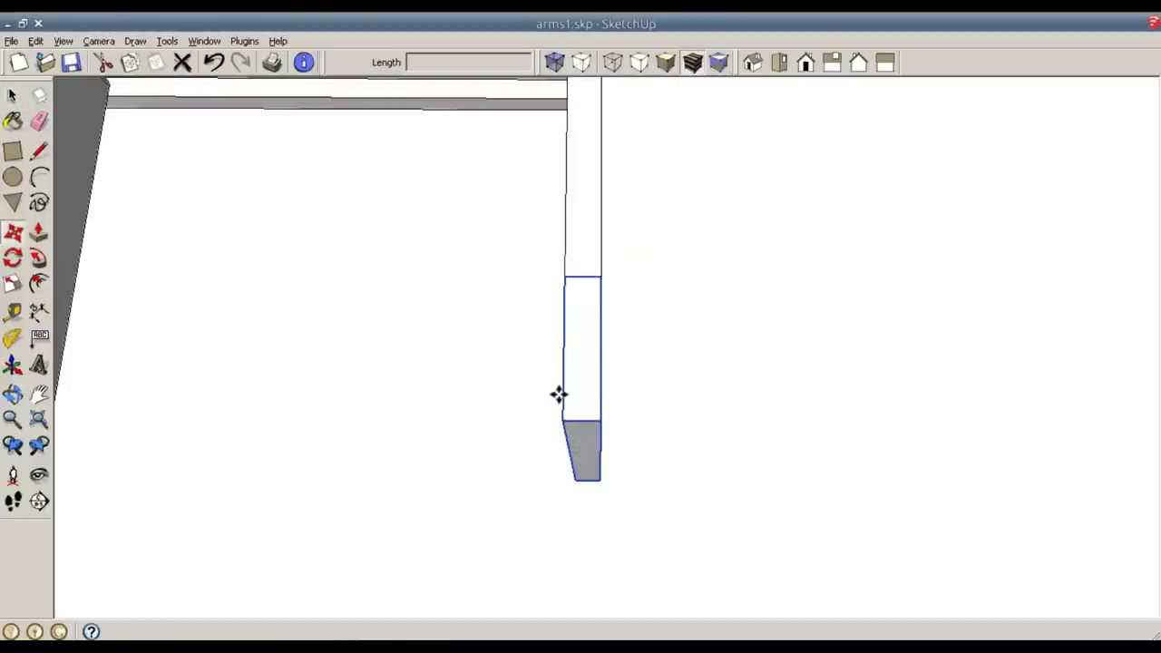
click(602, 282)
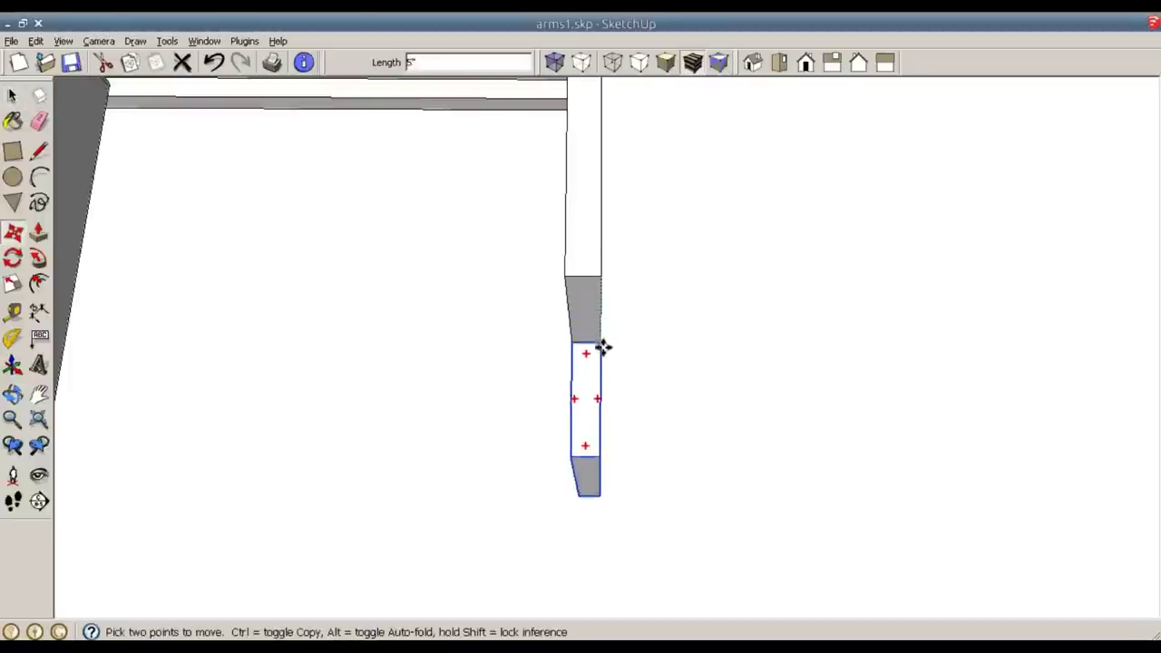
middle_drag(601, 345, 521, 389)
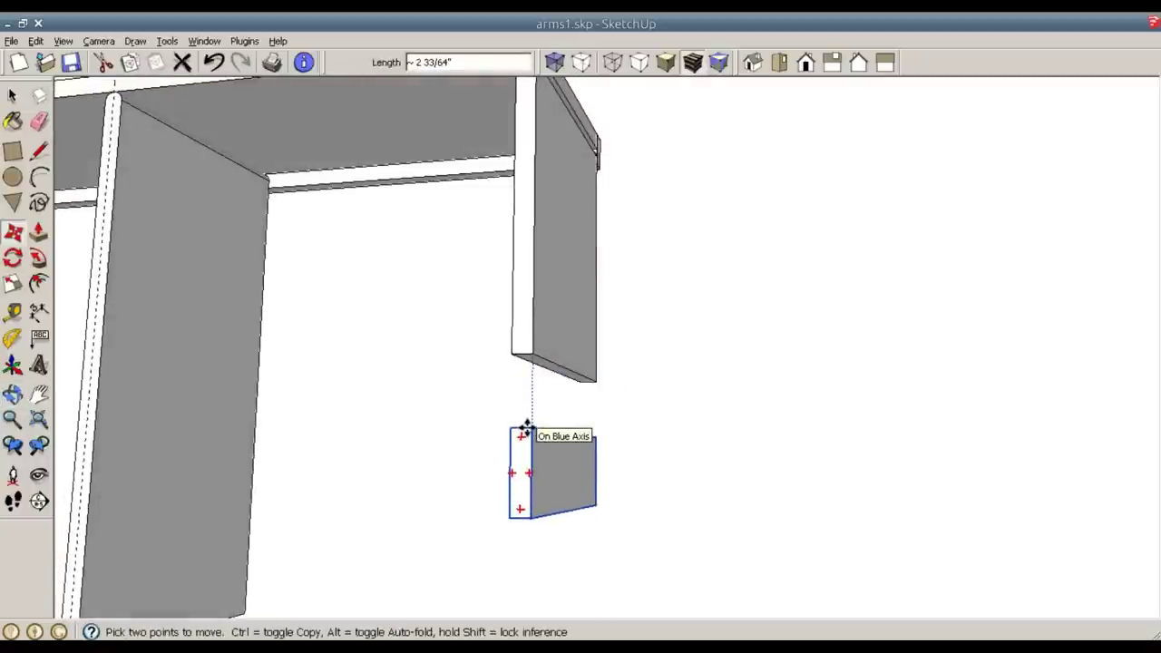
click(526, 430)
text(1.75)
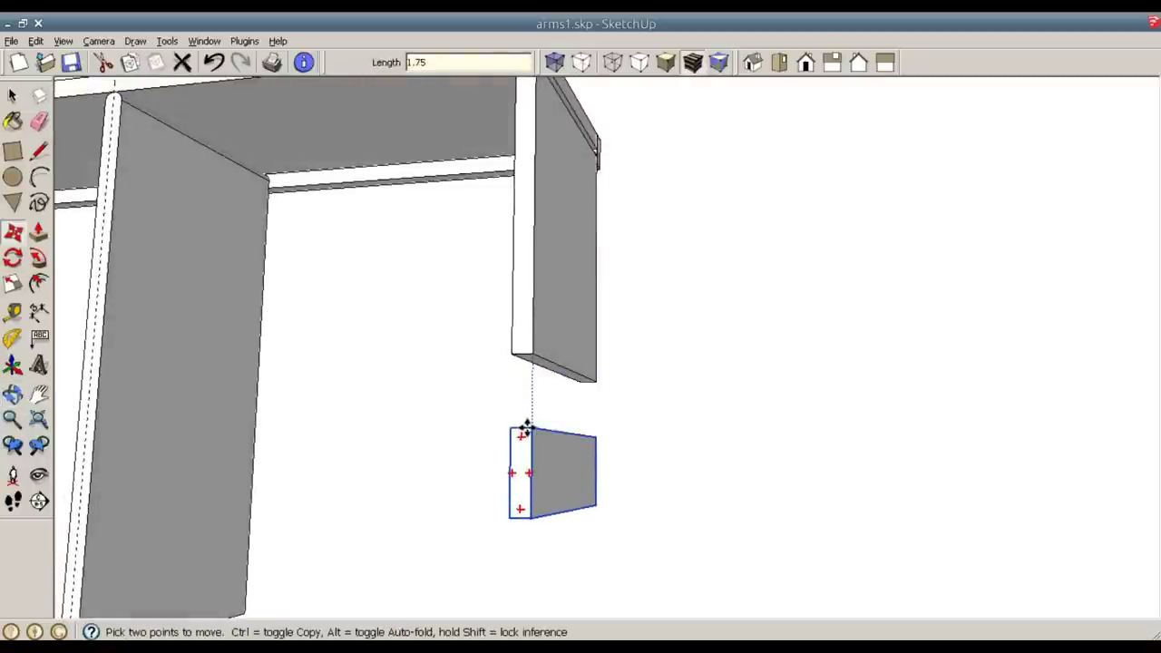
key(Return)
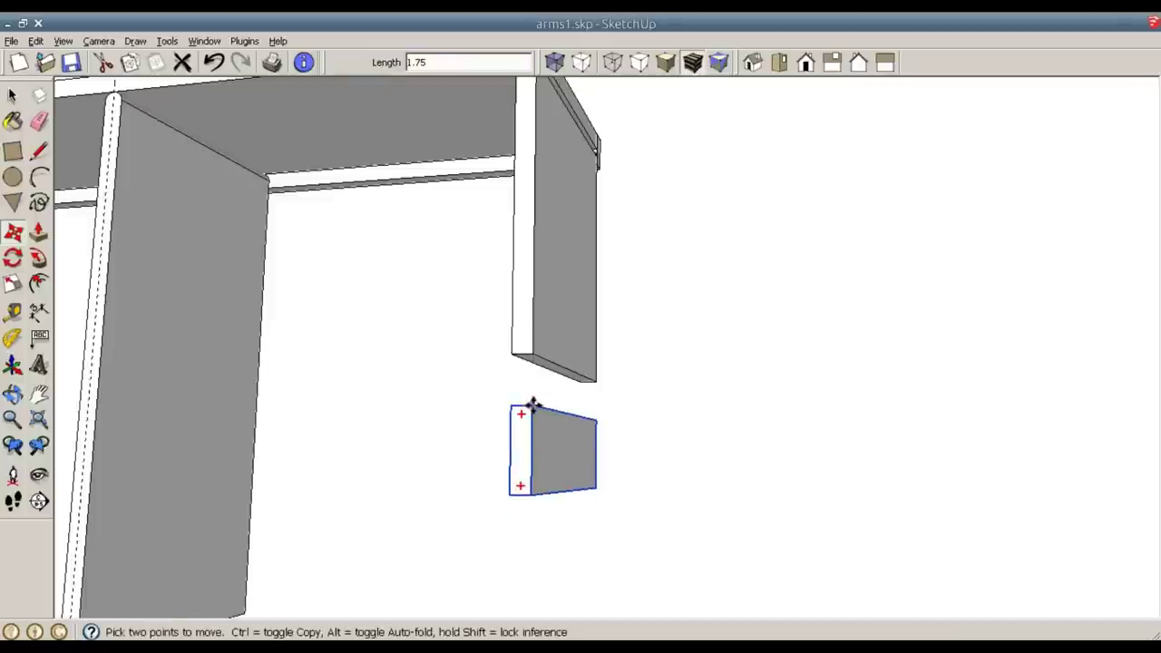
key(space)
middle_drag(435, 440, 472, 376)
click(408, 405)
Rotate the left board about its top end roughly 53.6° so its lower end meets the bottom block.
click(273, 264)
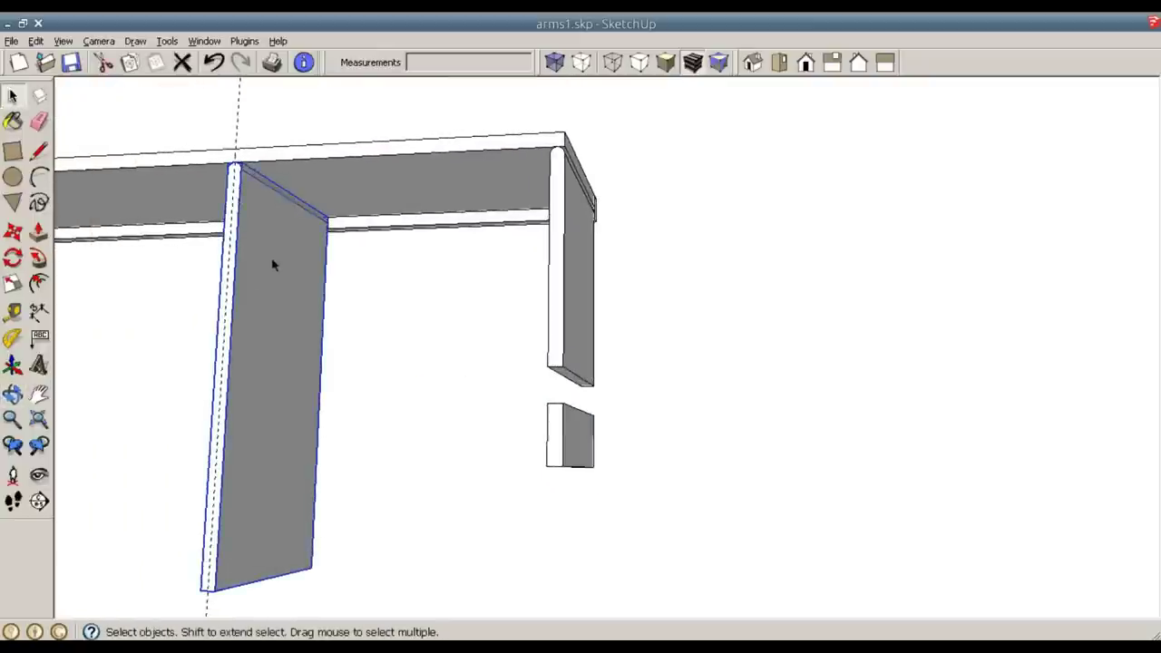
click(13, 258)
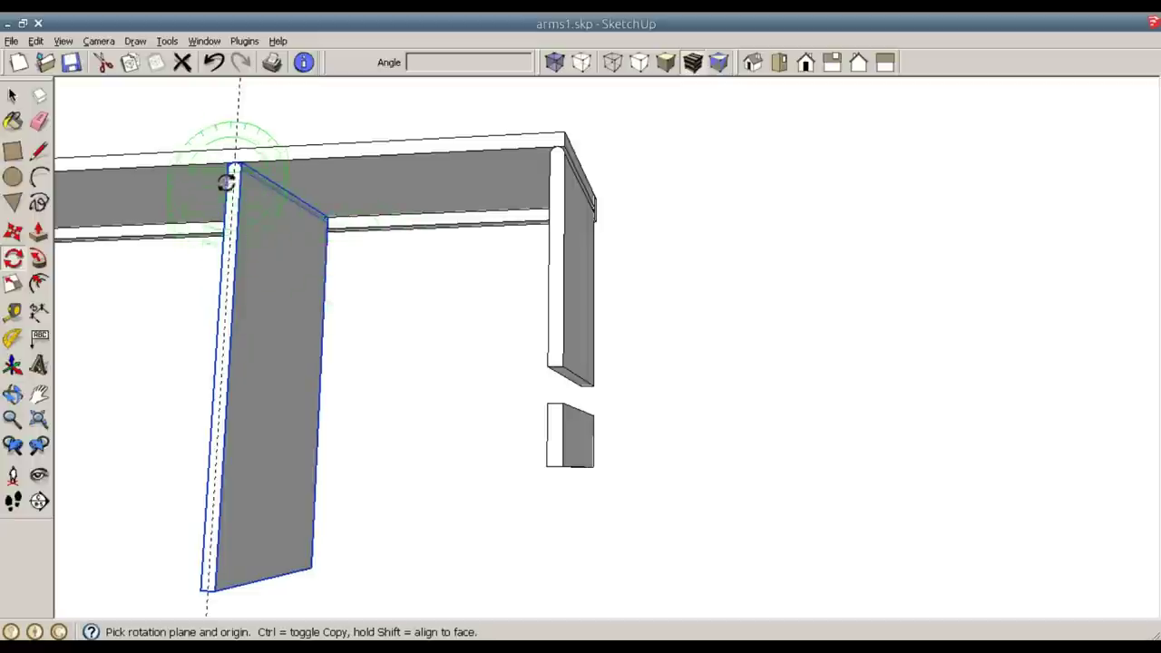
scroll(231, 172, up, 5)
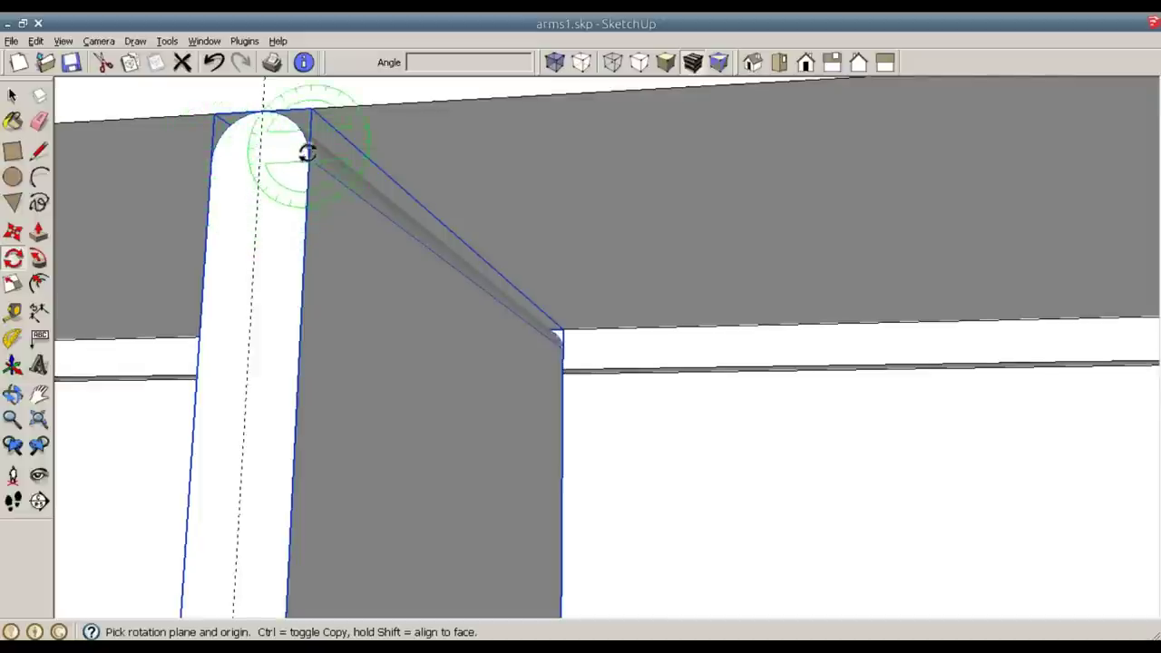
click(261, 159)
scroll(260, 208, down, 6)
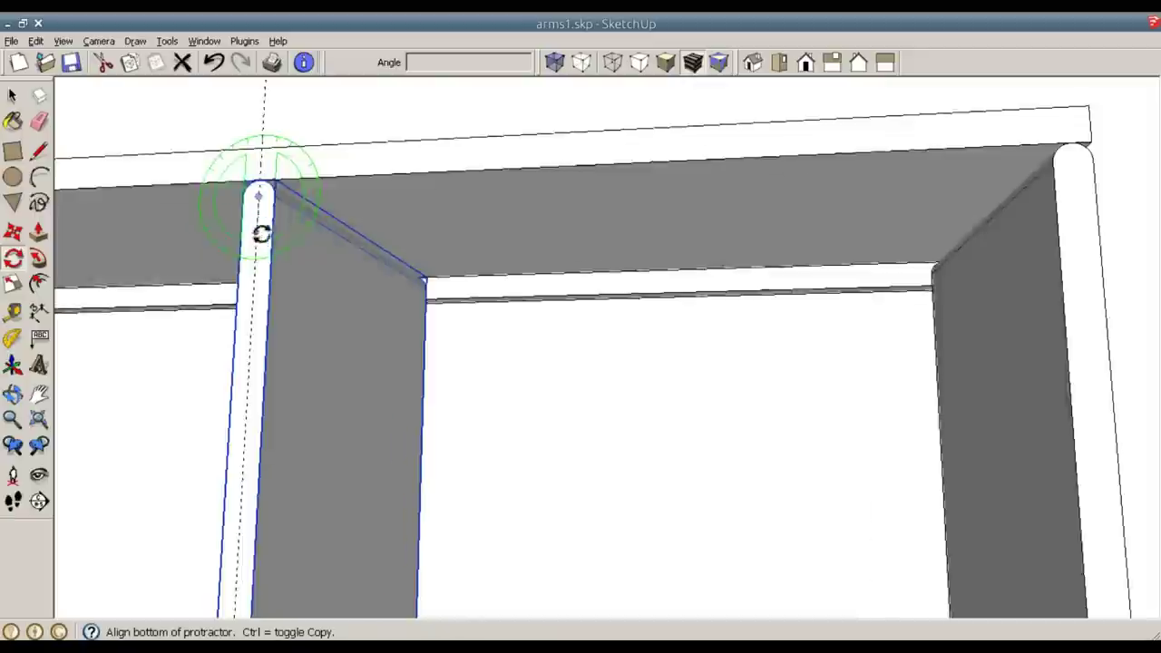
click(246, 436)
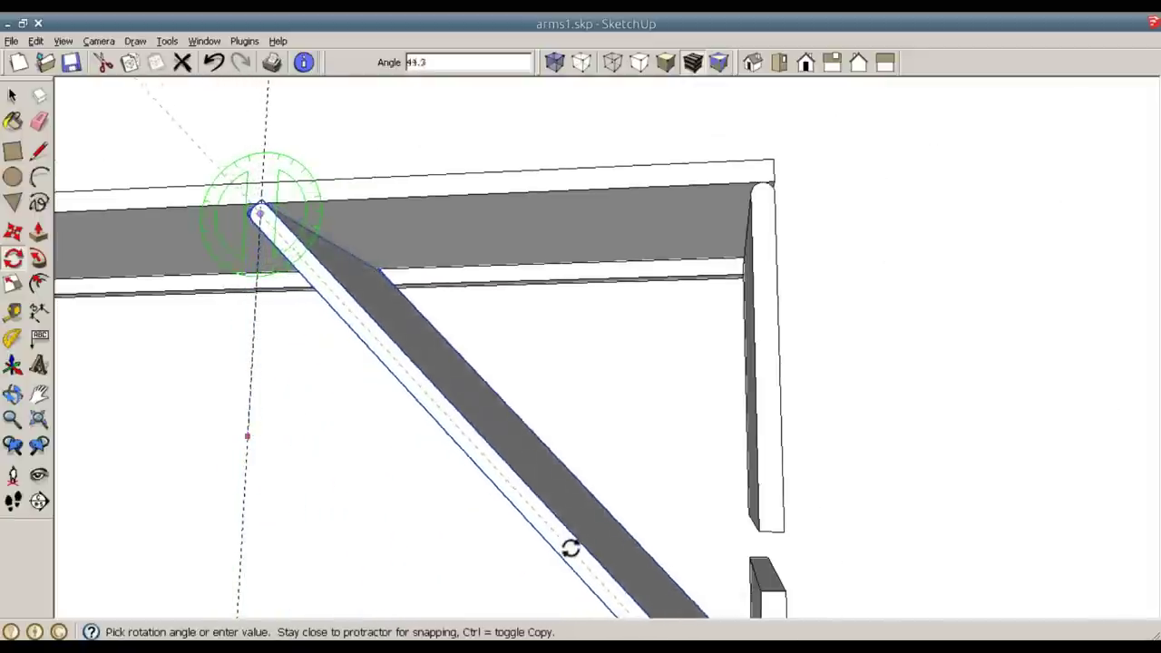
shift+middle_drag(681, 546, 526, 409)
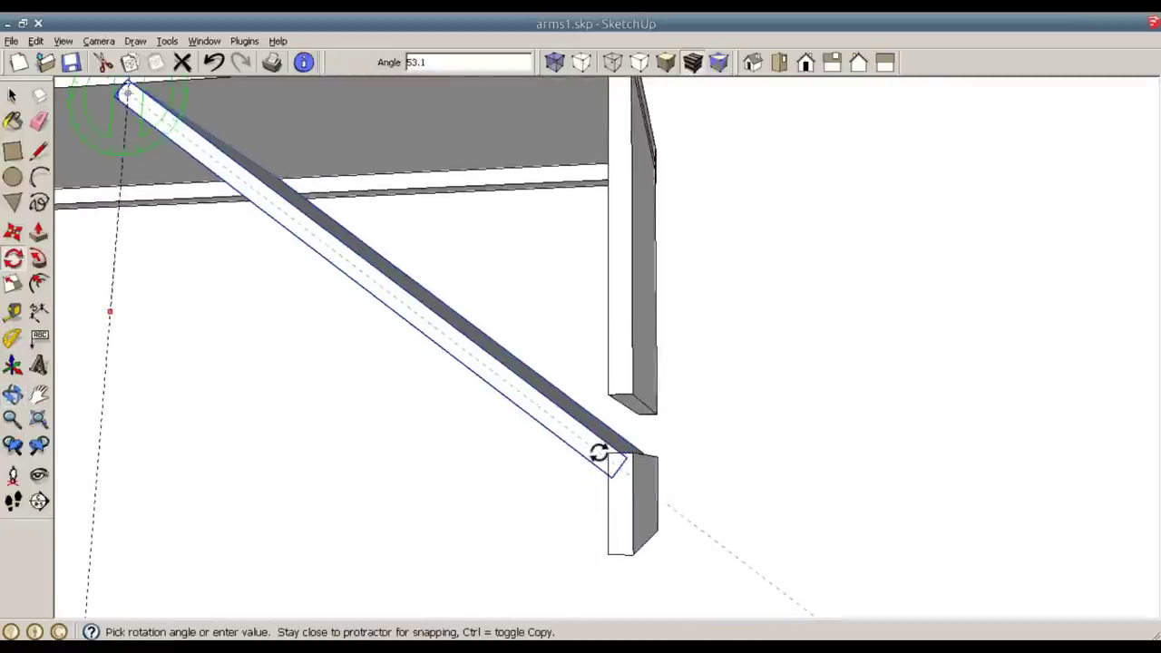
middle_drag(598, 454, 581, 439)
scroll(635, 464, up, 5)
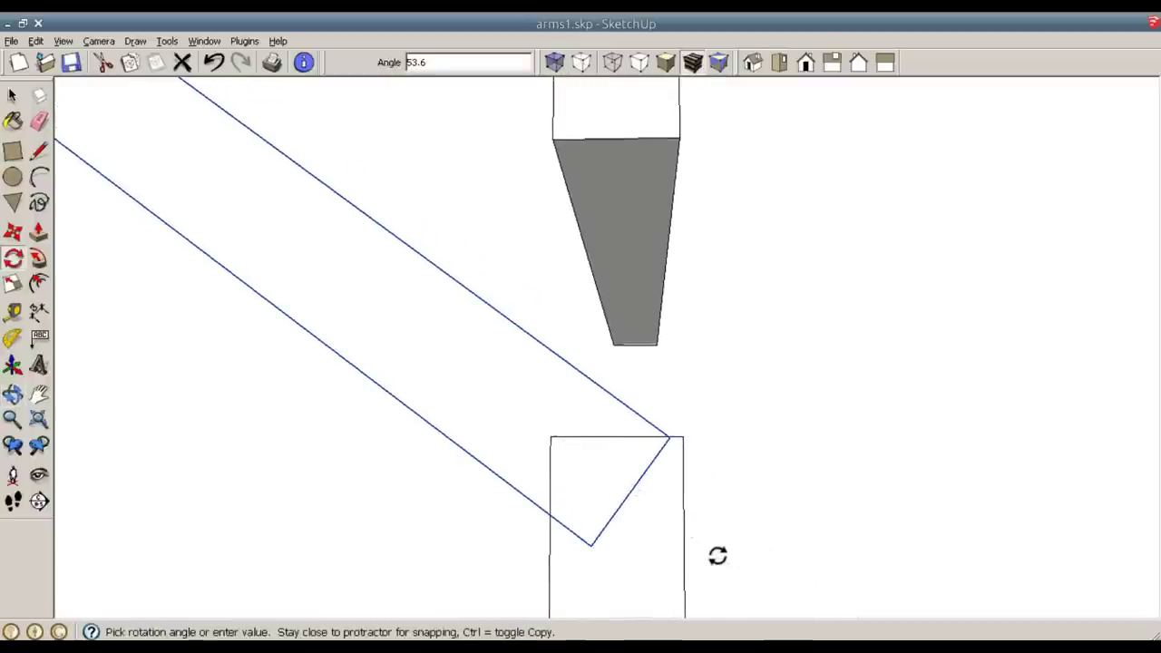
click(718, 555)
key(space)
scroll(648, 523, down, 5)
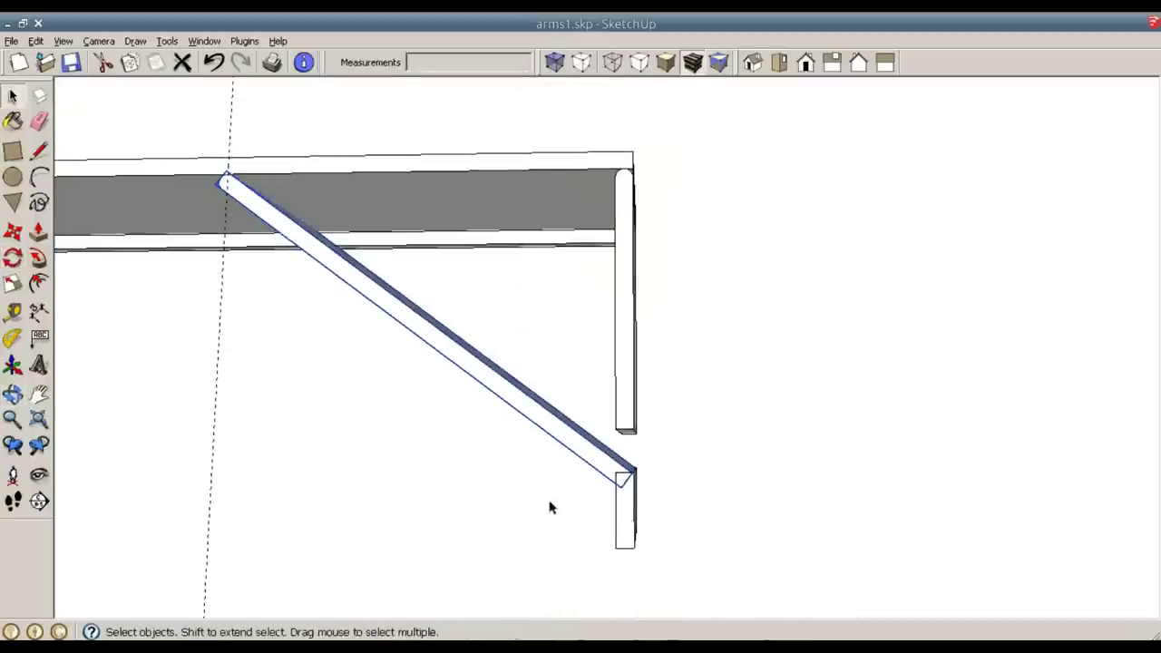
Delete the dashed guide line and switch to Front view.
click(550, 508)
drag(156, 396, 154, 396)
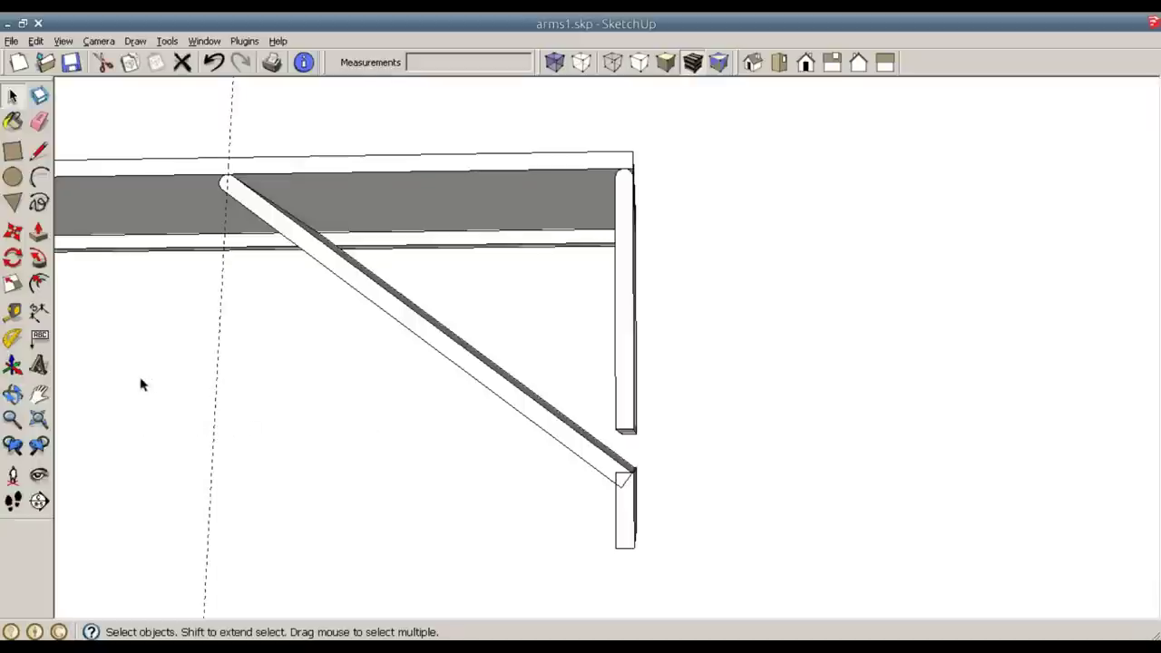
key(Delete)
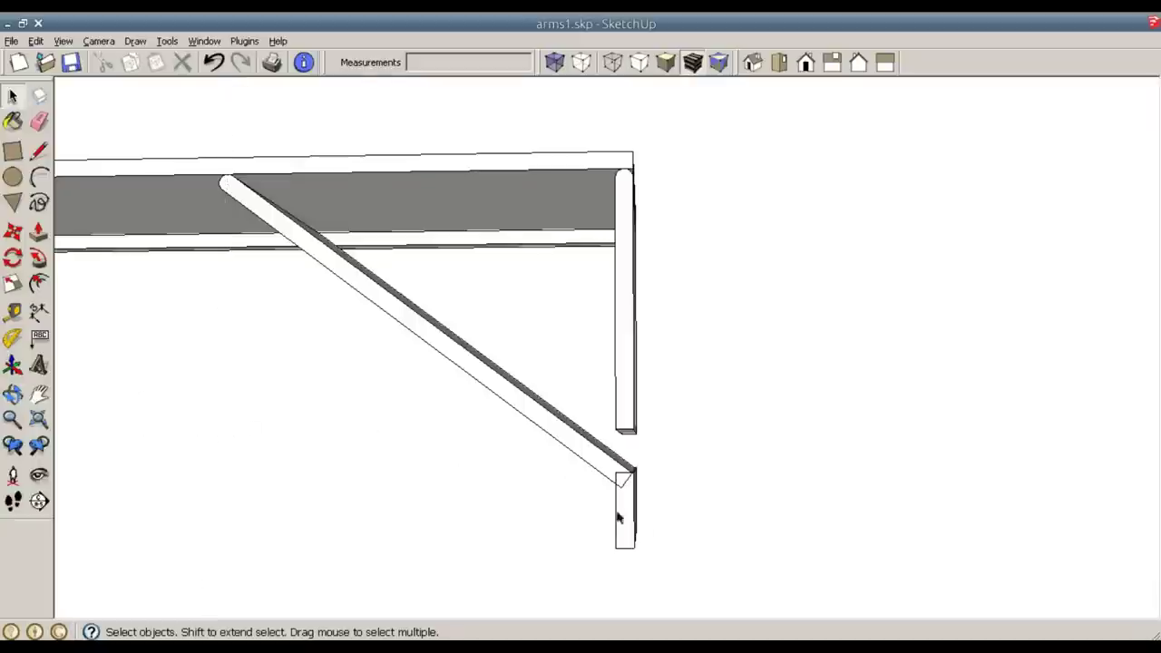
scroll(635, 472, up, 3)
middle_drag(643, 523, 625, 454)
key(F3)
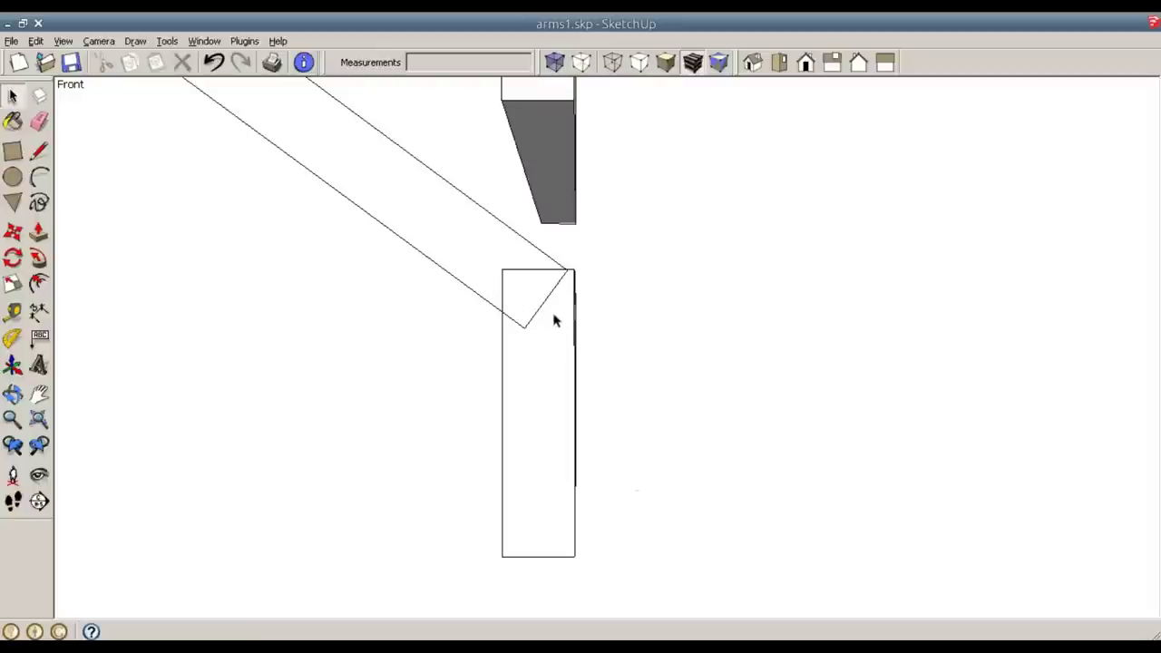
Open the lower block for editing, then draw and remove a trial diagonal edge to its top-right corner.
double_click(559, 363)
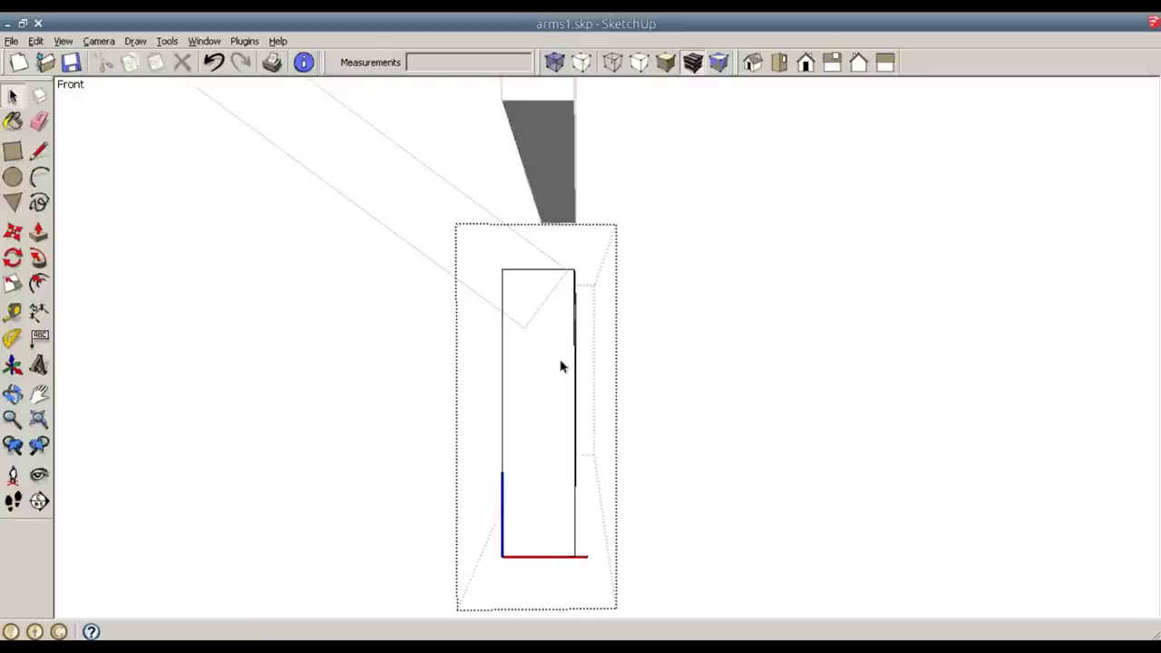
middle_drag(588, 431, 614, 446)
scroll(625, 339, up, 4)
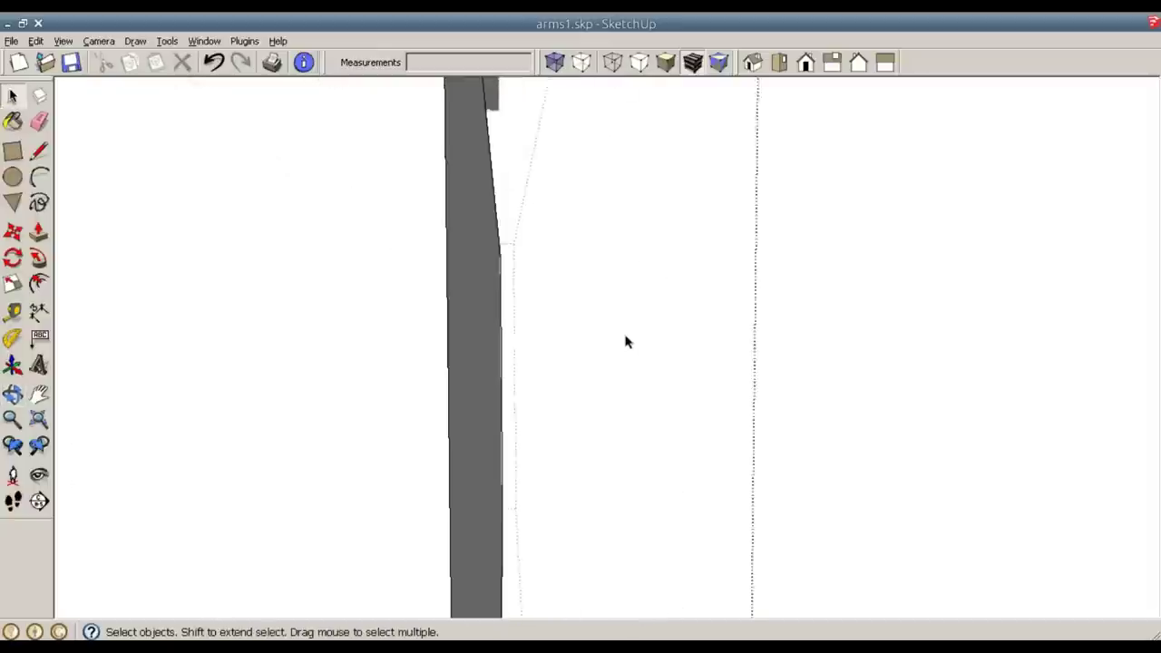
scroll(626, 342, down, 2)
key(l)
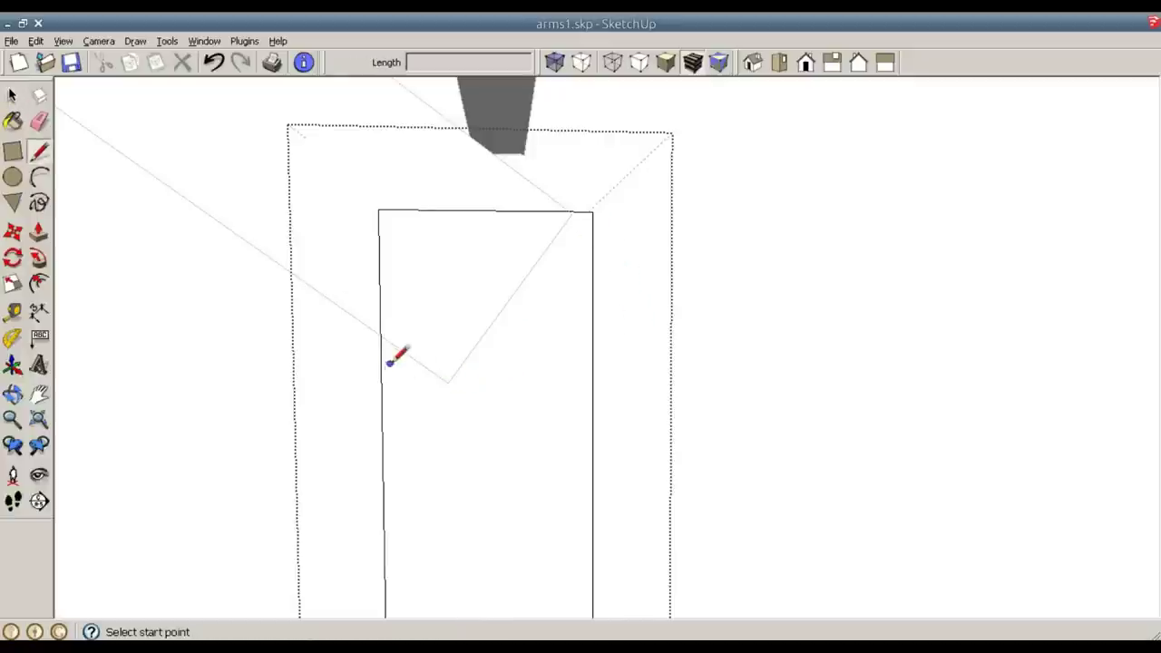
click(380, 335)
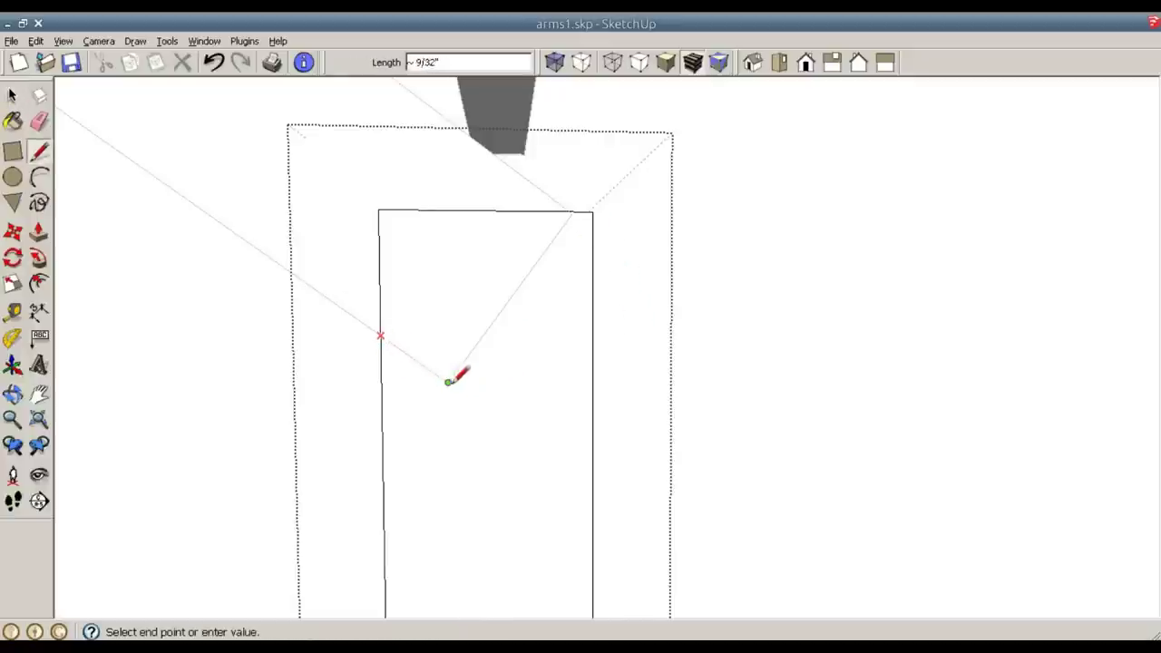
click(577, 212)
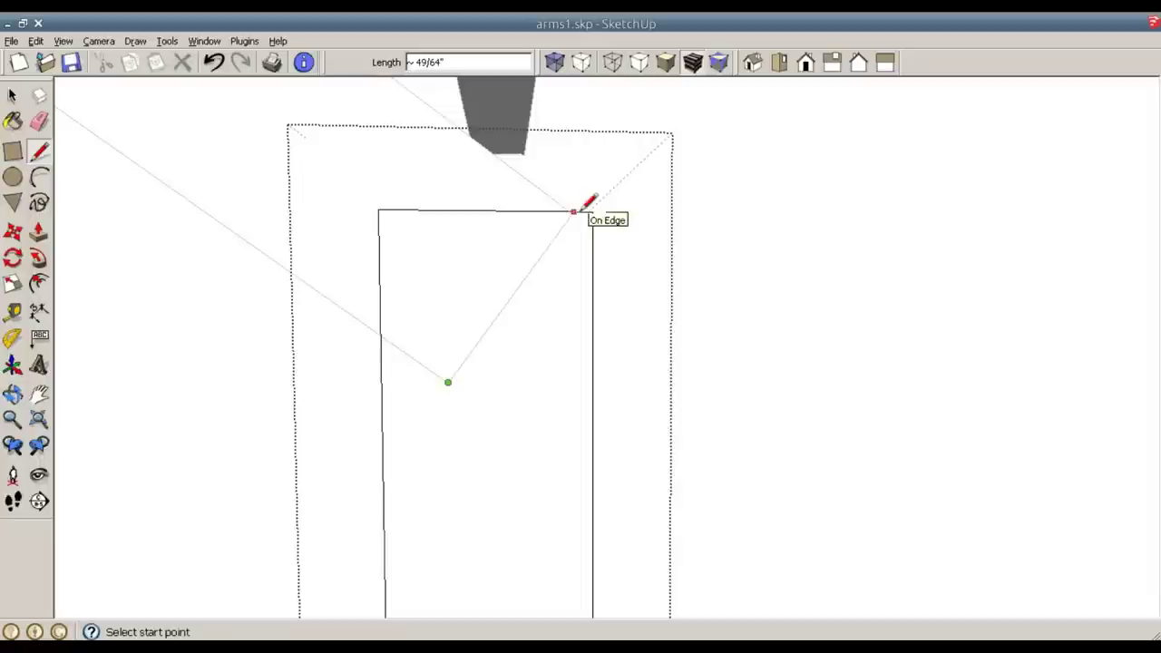
key(space)
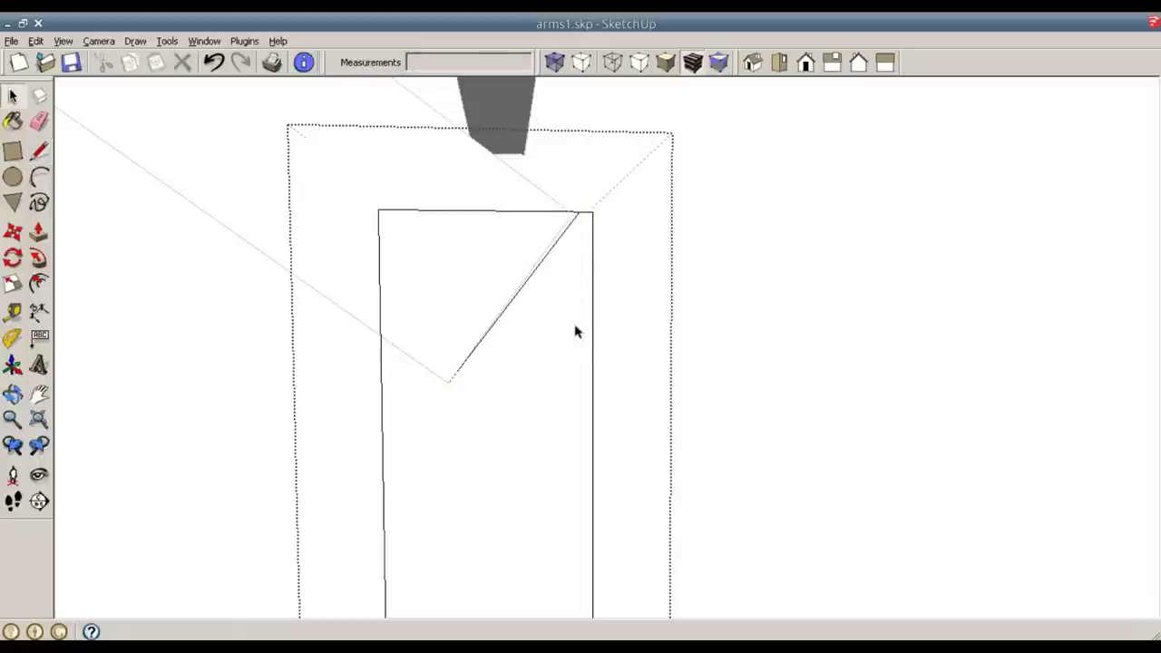
click(556, 252)
key(Delete)
Draw a line from the brace's bottom corner to the block's top edge.
key(l)
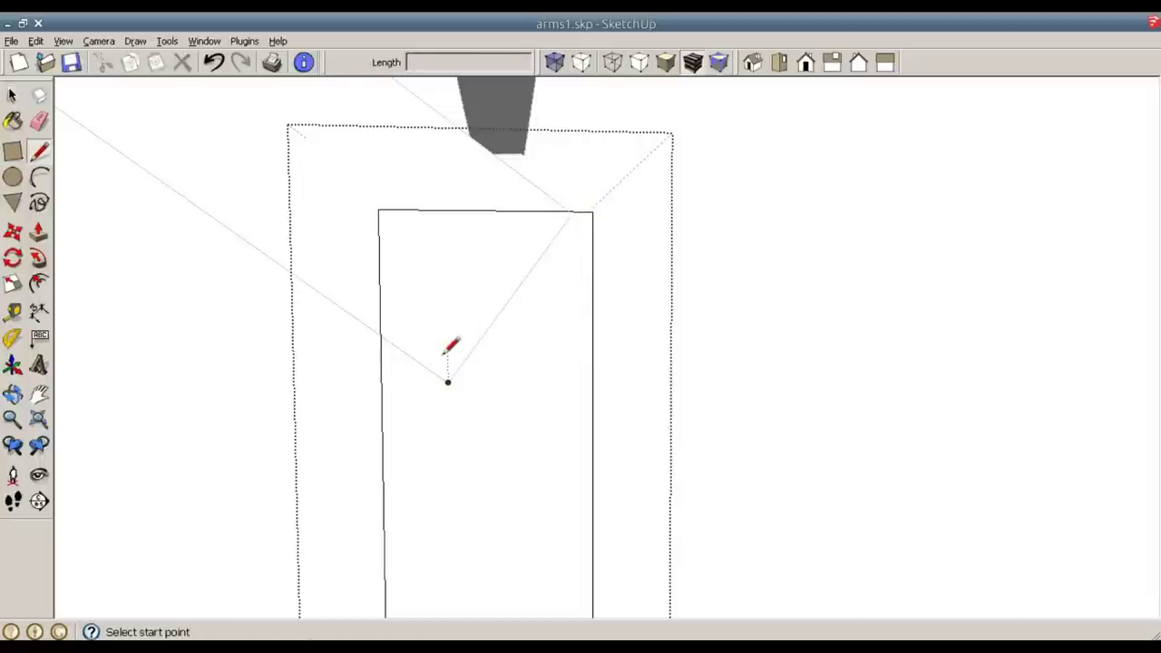
click(448, 381)
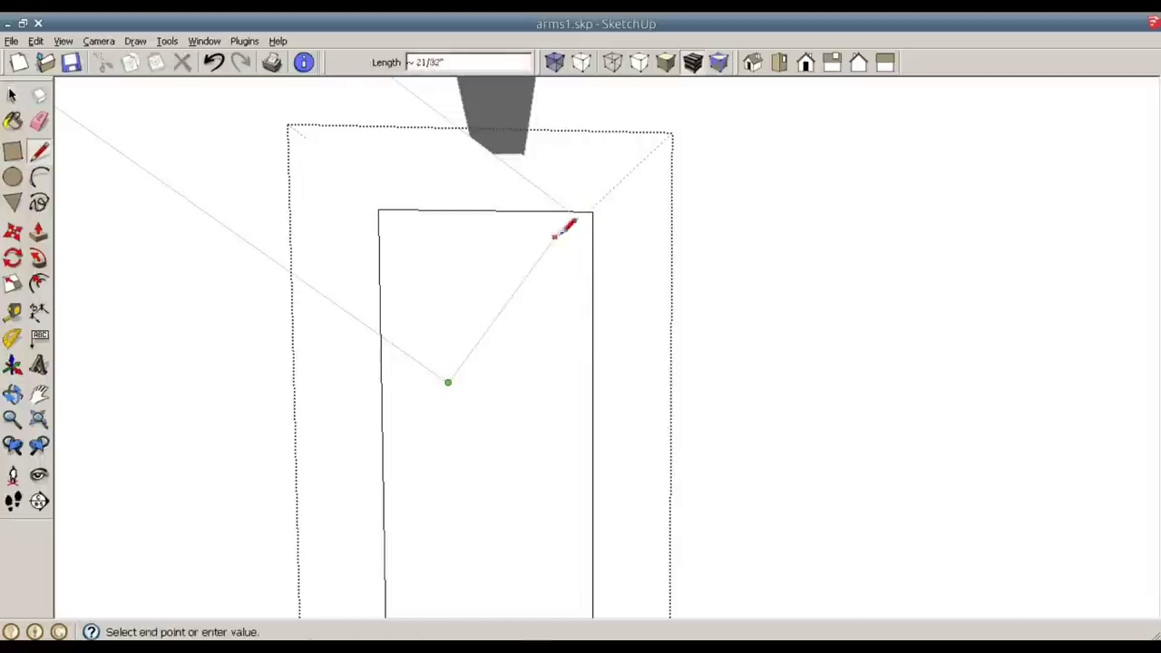
scroll(580, 181, up, 3)
scroll(533, 211, down, 4)
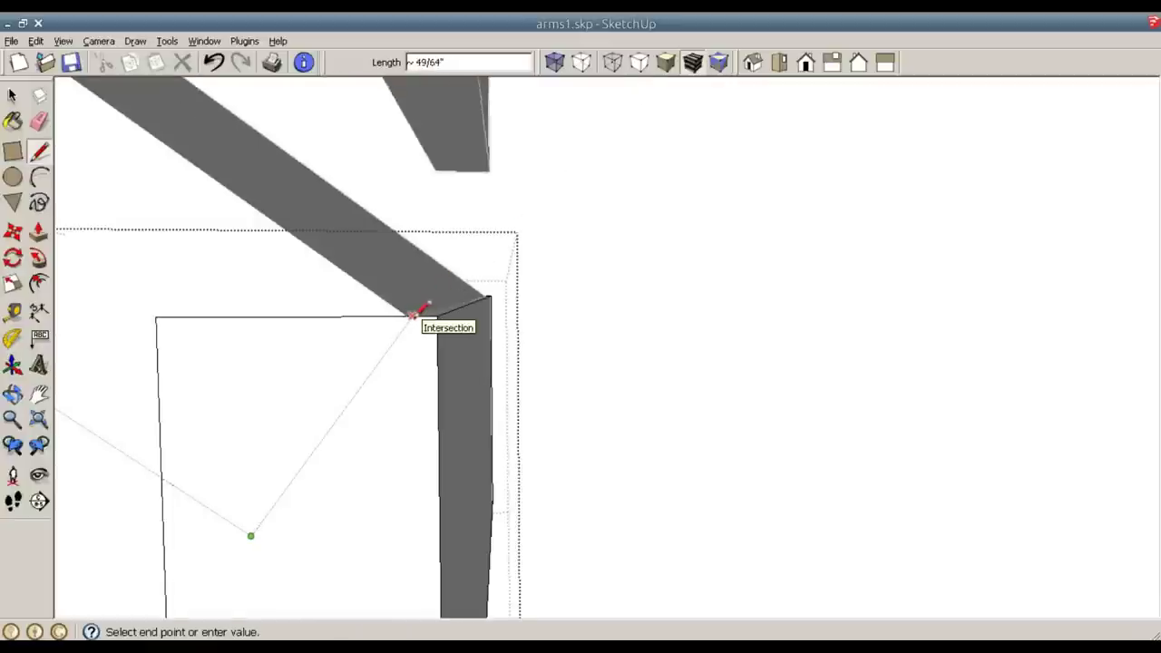
scroll(413, 312, up, 3)
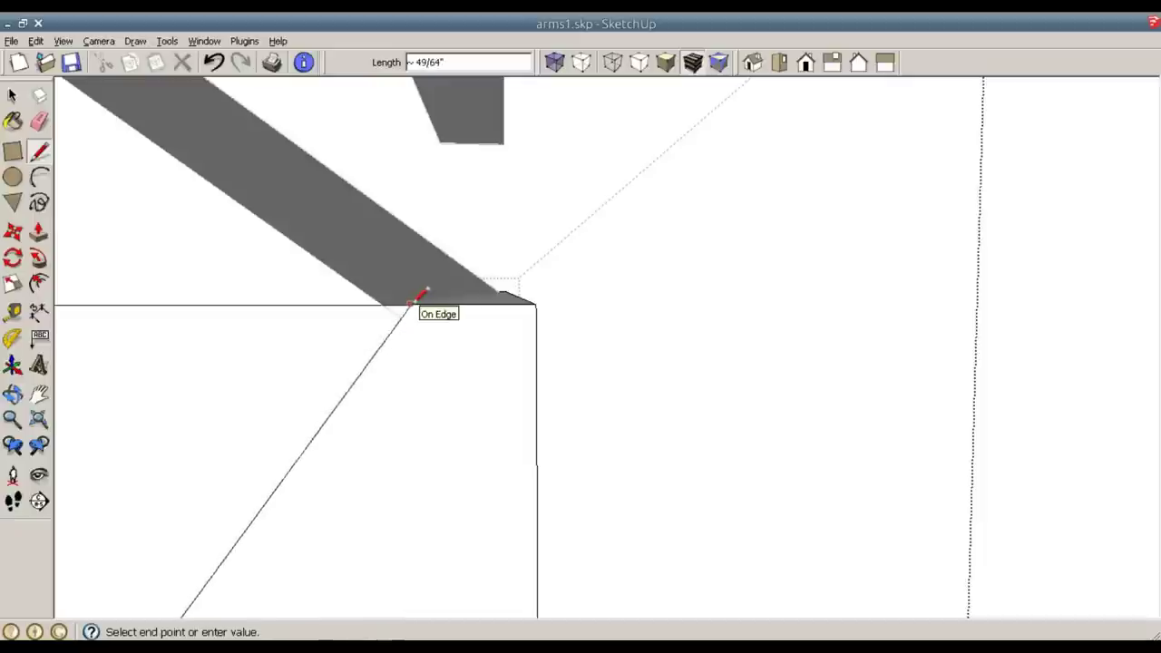
click(414, 303)
key(space)
mouse_move(536, 423)
middle_down()
mouse_move(542, 414)
mouse_move(554, 448)
mouse_move(591, 430)
middle_up()
Push the triangular face into the block to cut the angled notch.
key(p)
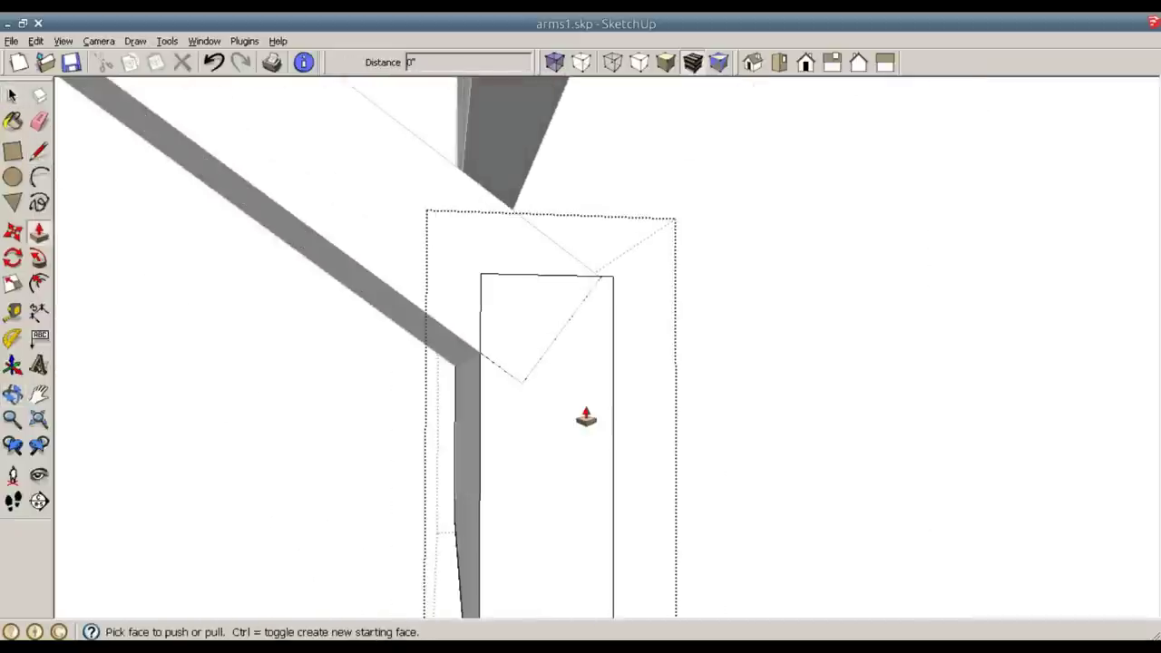
click(541, 315)
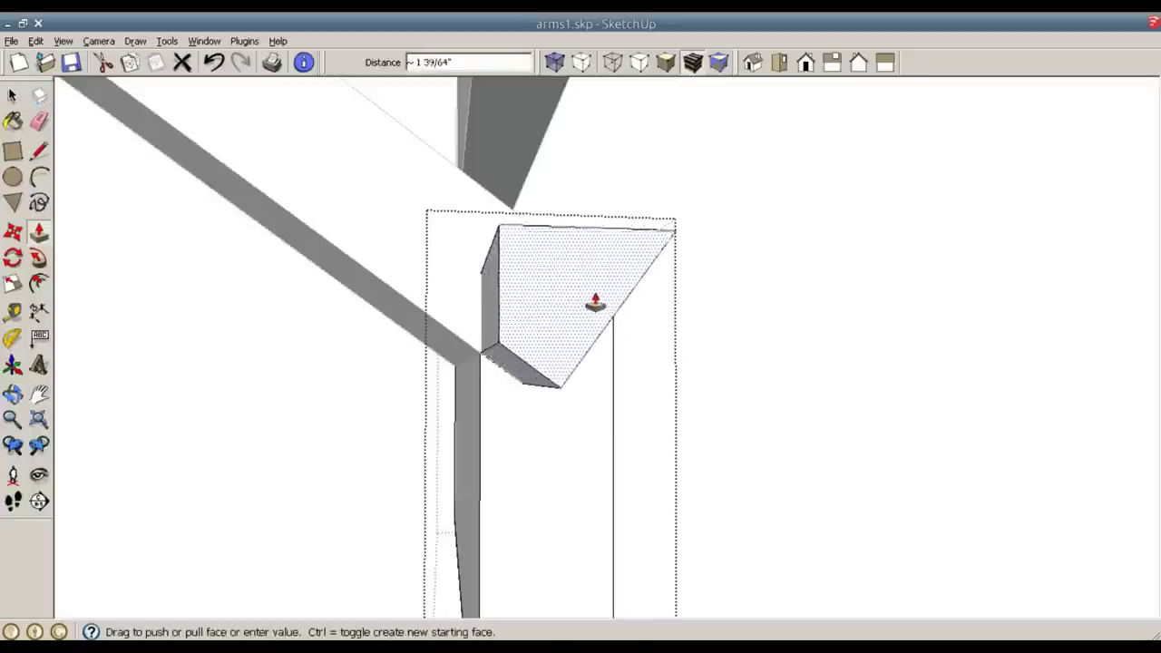
middle_drag(591, 305, 653, 298)
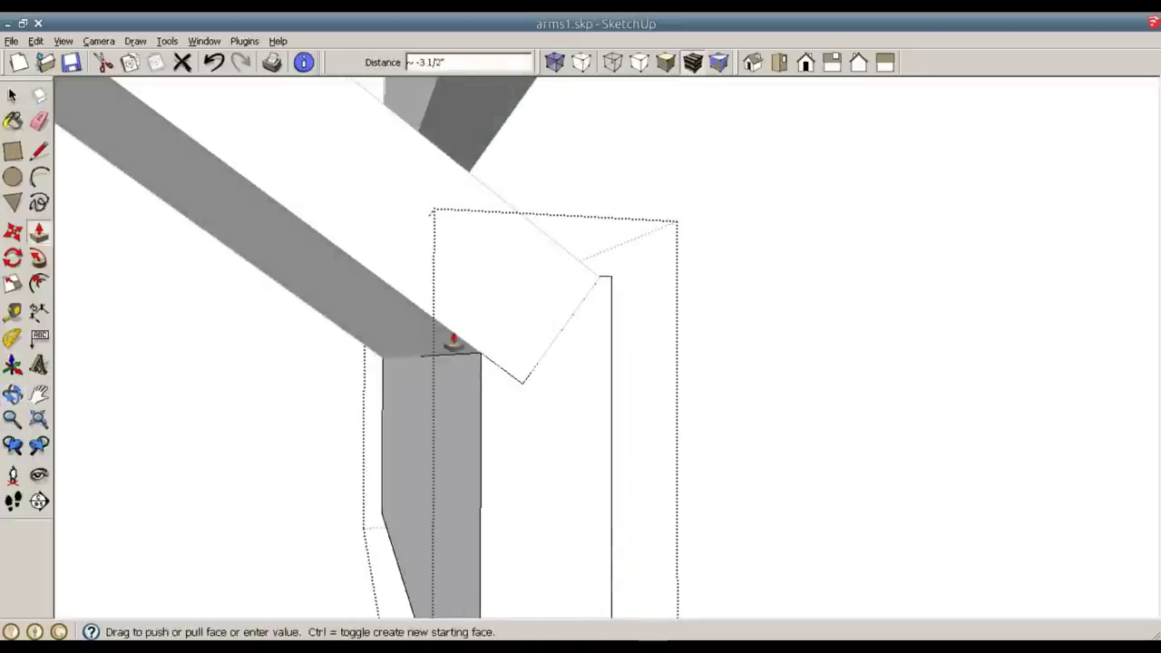
click(380, 416)
key(space)
Hide the diagonal beam.
scroll(792, 432, up, 3)
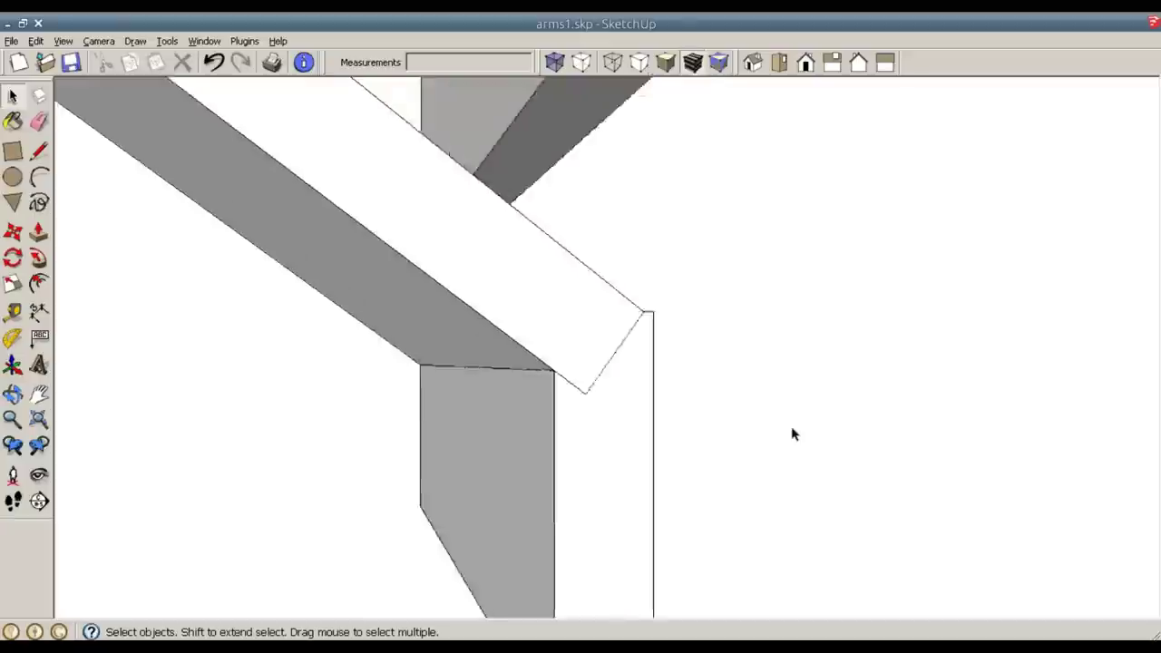
middle_drag(789, 435, 690, 408)
right_click(635, 384)
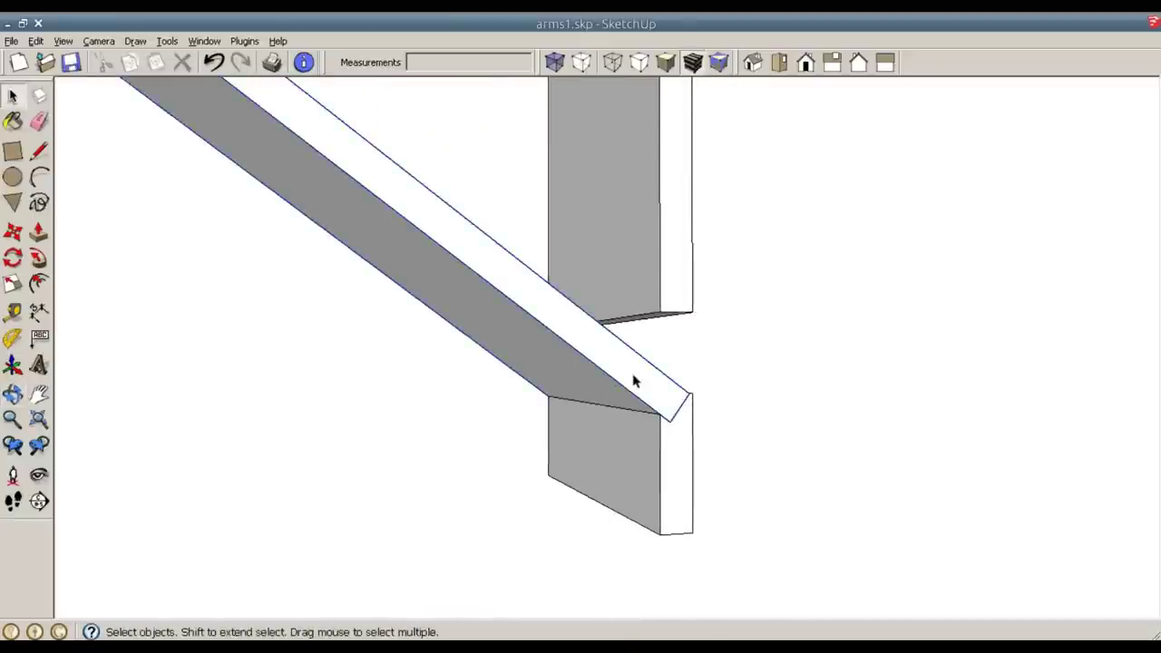
click(659, 348)
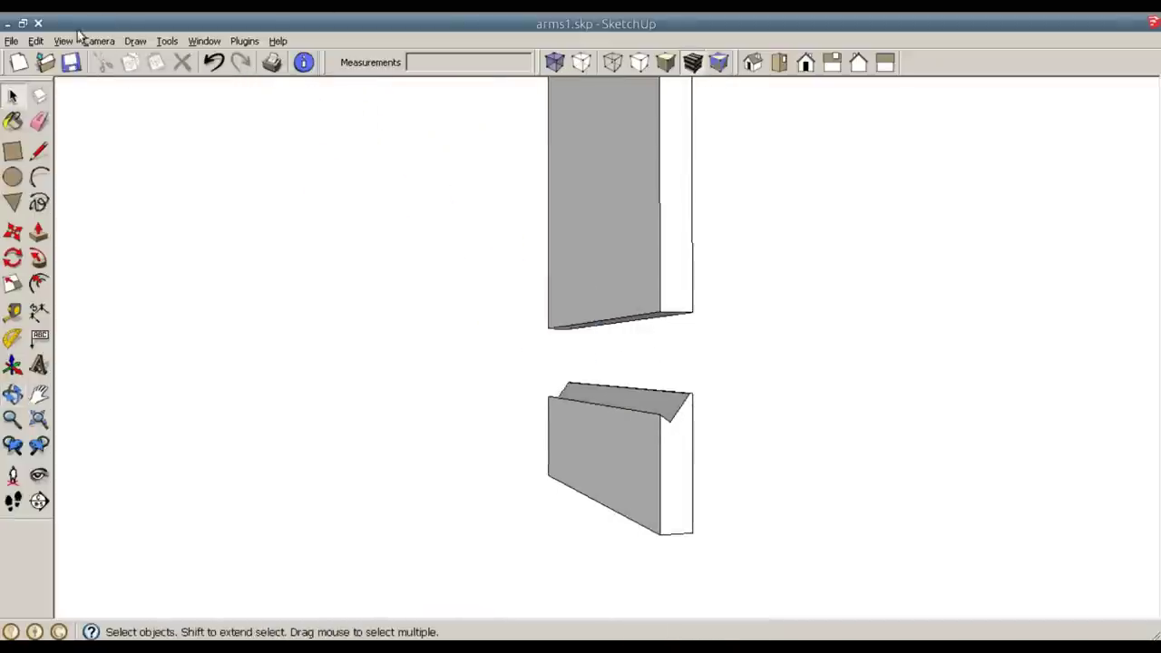
Use Edit > Unhide > All twice to restore the brace and the brown cabinet.
click(38, 42)
mouse_move(91, 240)
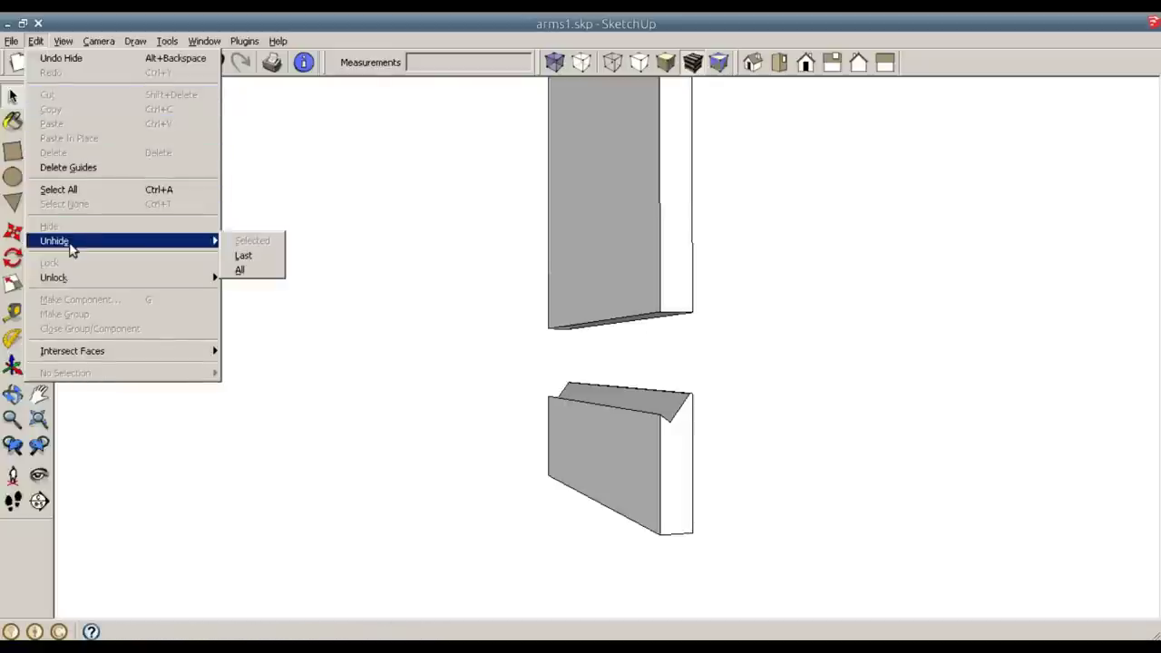
click(243, 271)
scroll(414, 330, down, 5)
middle_drag(463, 264, 287, 336)
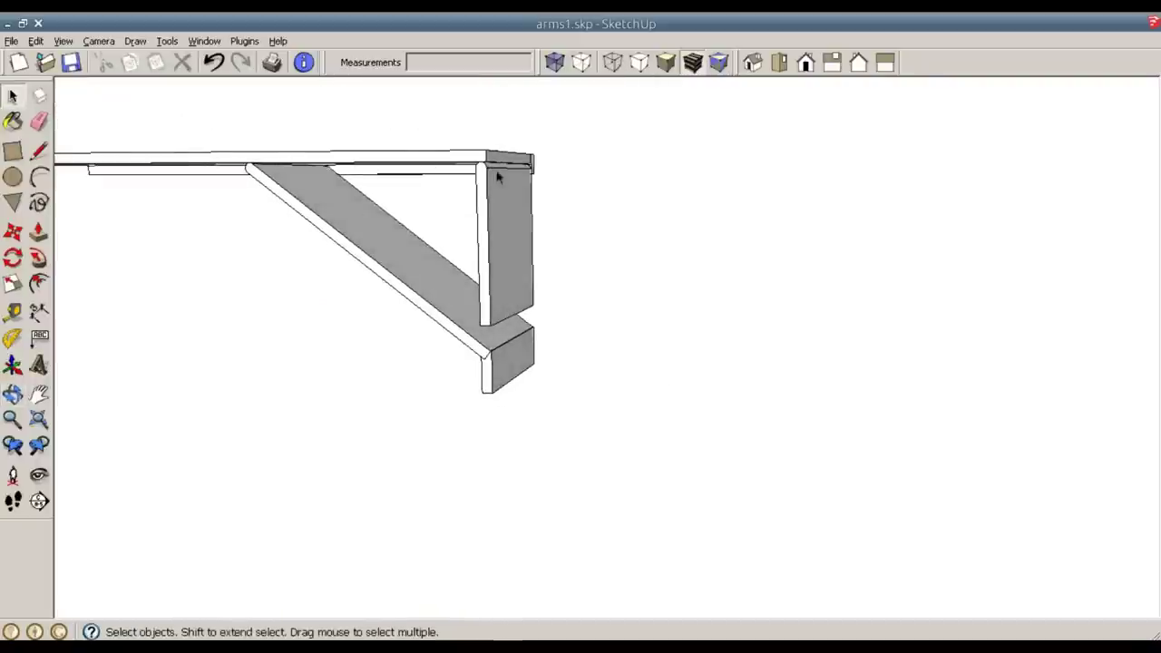
click(36, 40)
mouse_move(208, 240)
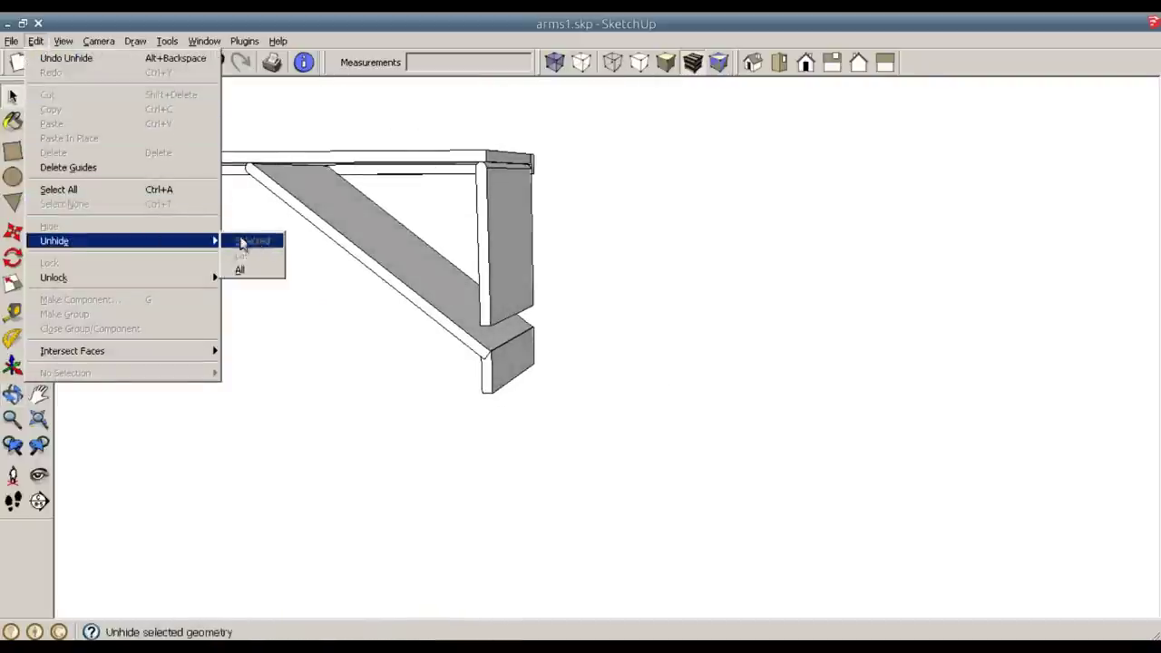
click(262, 270)
middle_drag(441, 197, 726, 211)
middle_drag(408, 228, 382, 245)
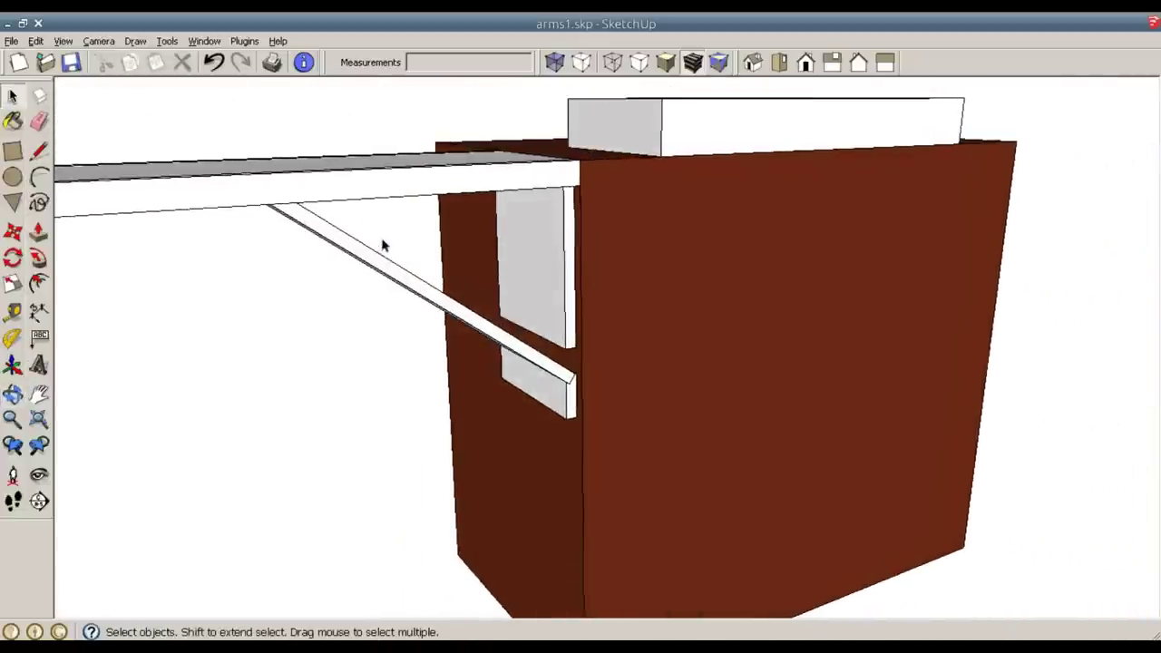
Select the shelf board, grey panel, diagonal brace and lower block together.
click(523, 183)
click(505, 335)
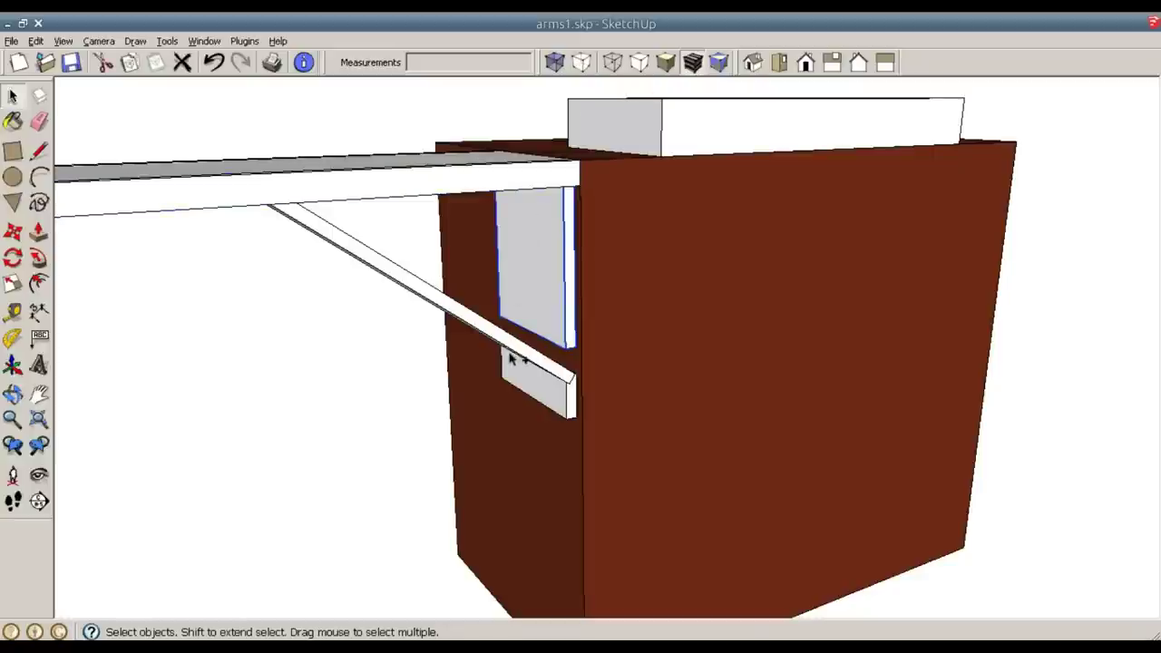
click(514, 359)
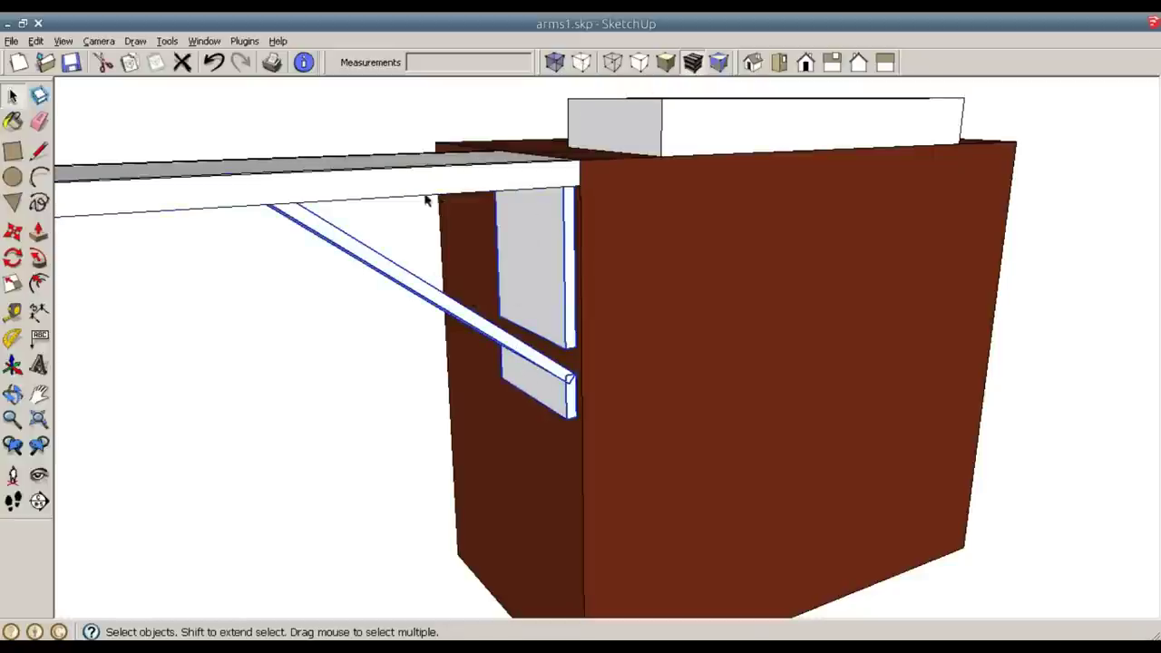
ctrl+click(404, 175)
shift+click(367, 161)
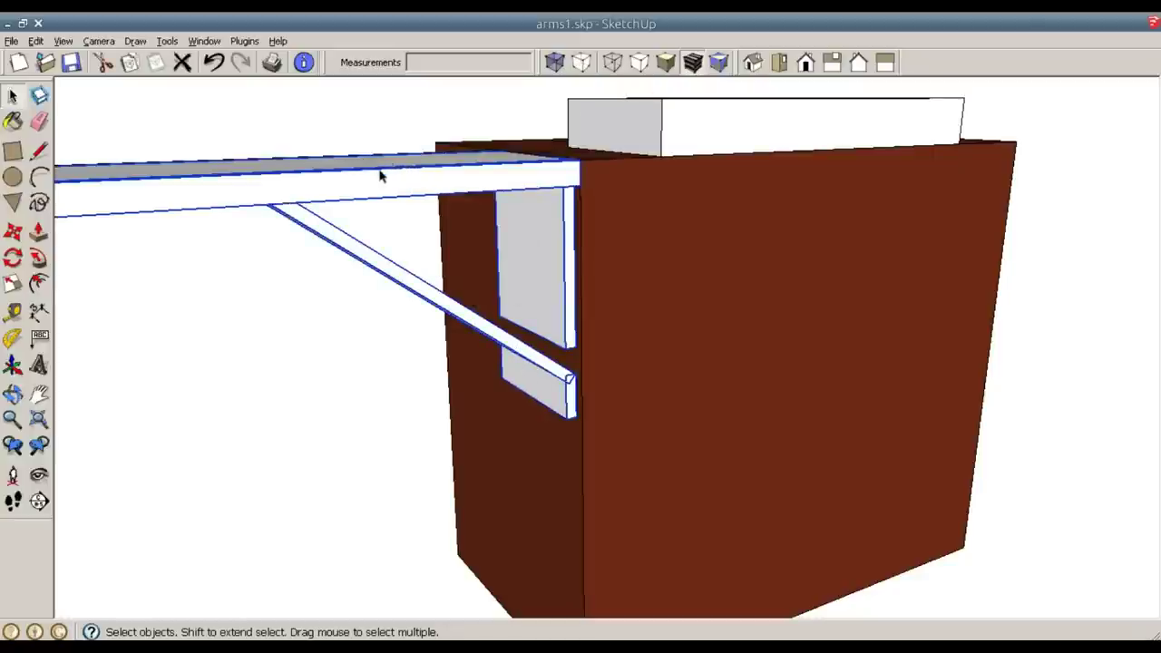
middle_drag(381, 175, 322, 193)
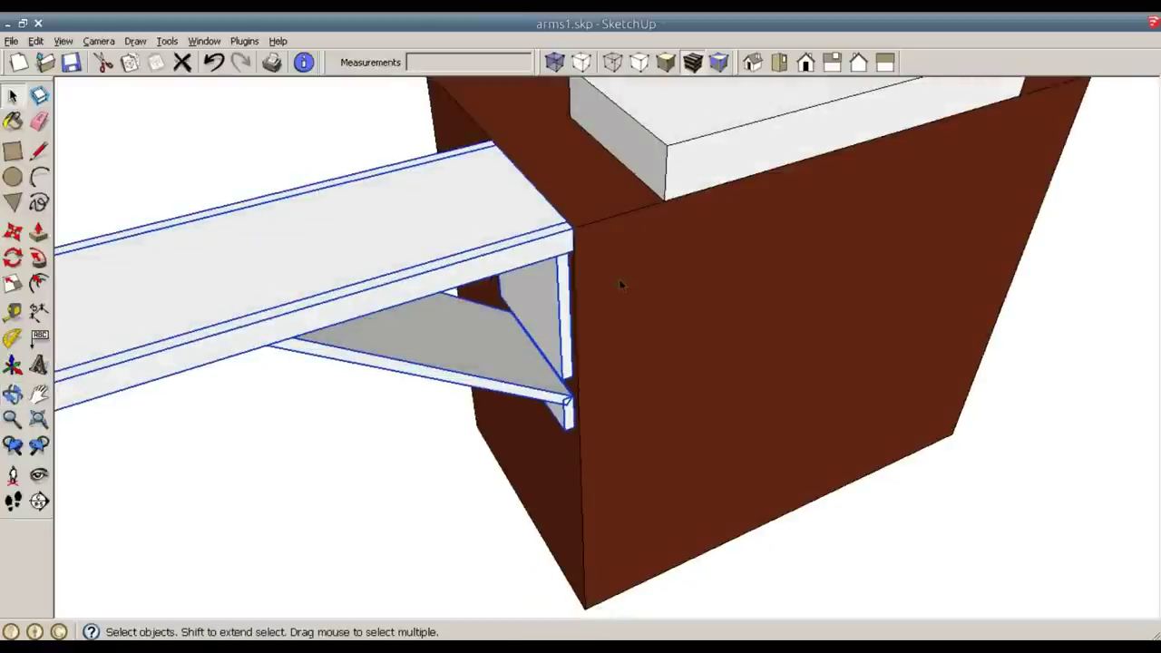
middle_drag(621, 285, 571, 188)
Move the assembly against the cabinet's side, snapping it to the cabinet's top corner.
key(m)
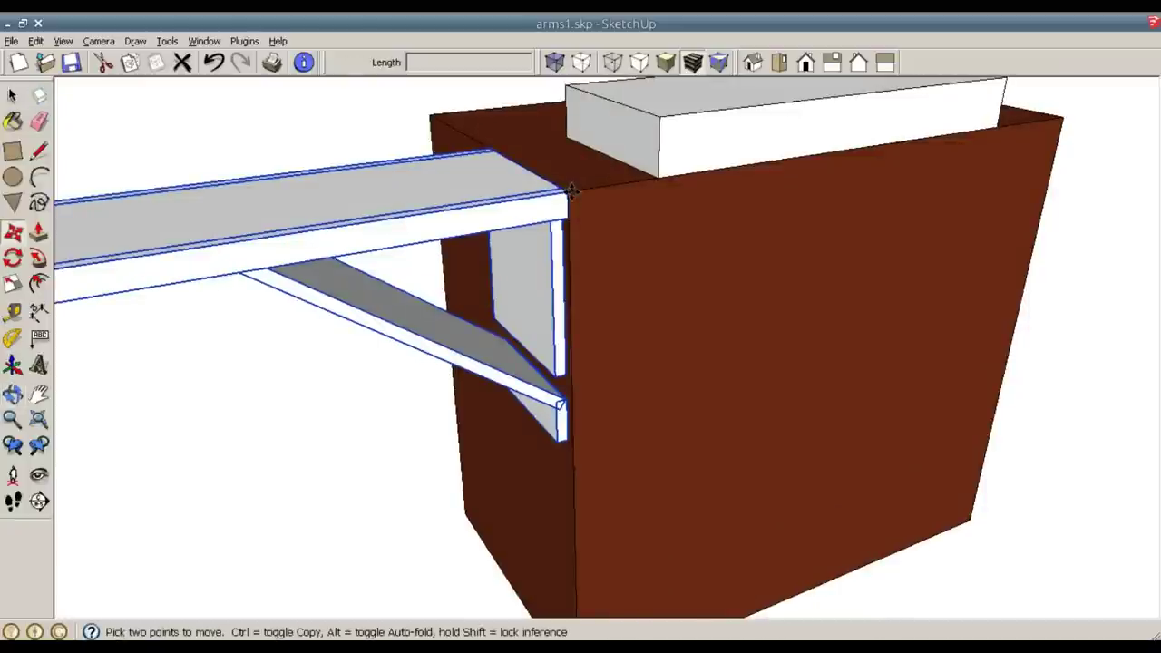
click(572, 189)
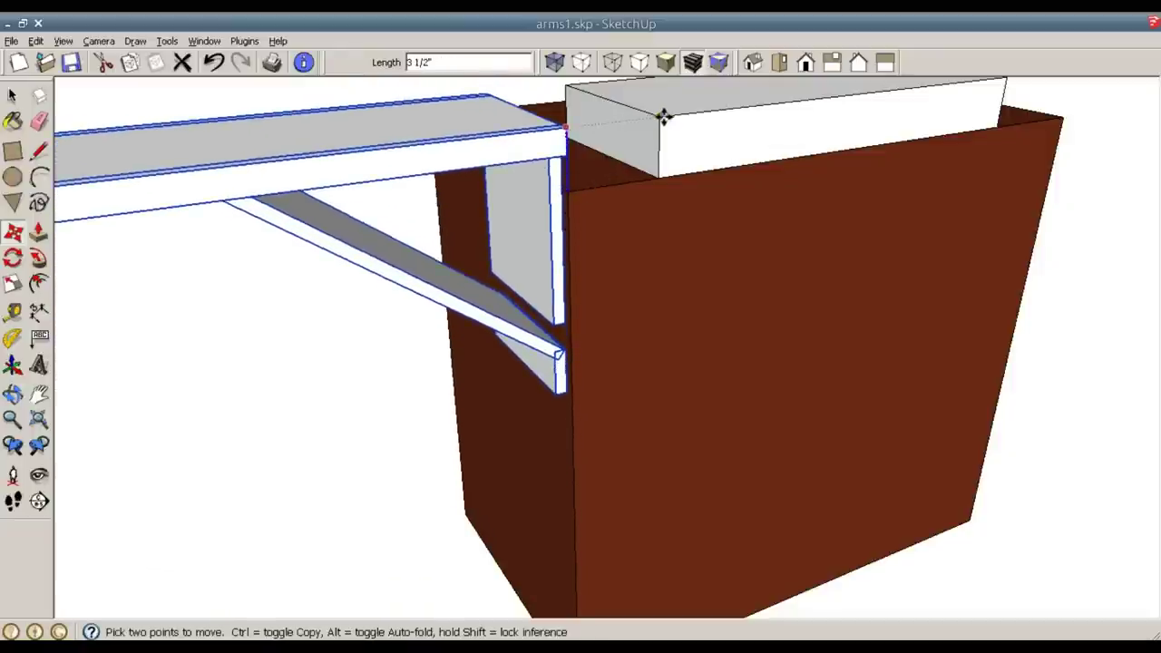
click(662, 113)
key(space)
scroll(580, 301, down, 3)
middle_drag(581, 300, 477, 340)
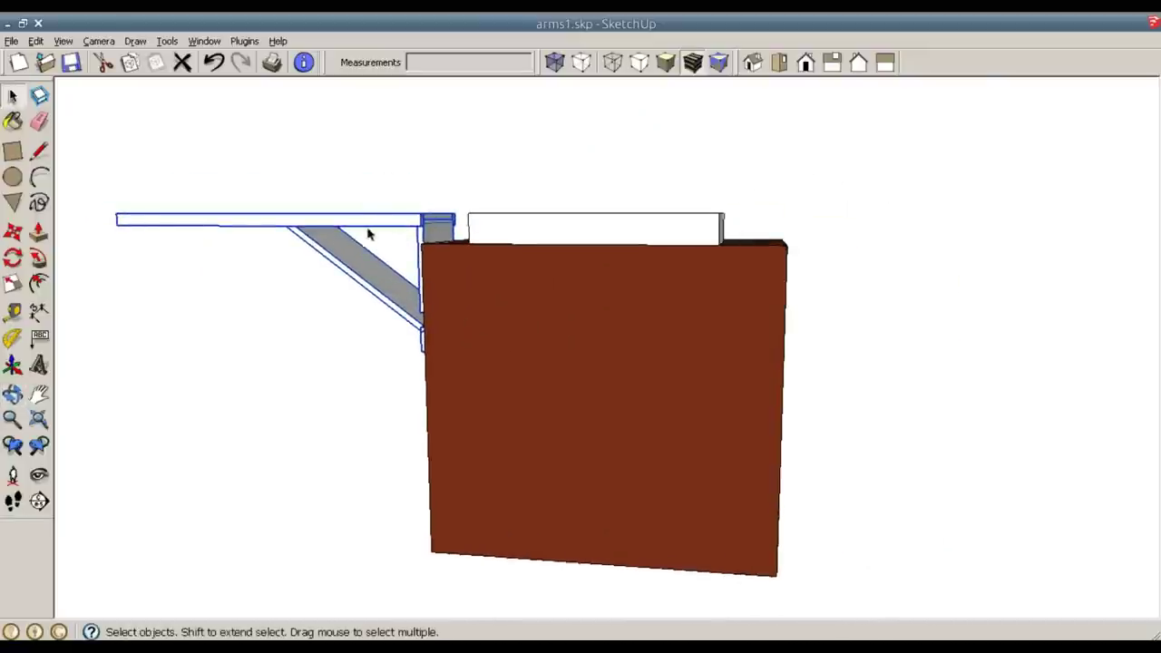
Copy the shelf-and-bracket assembly 62 inches over to the cabinet's far top corner.
key(m)
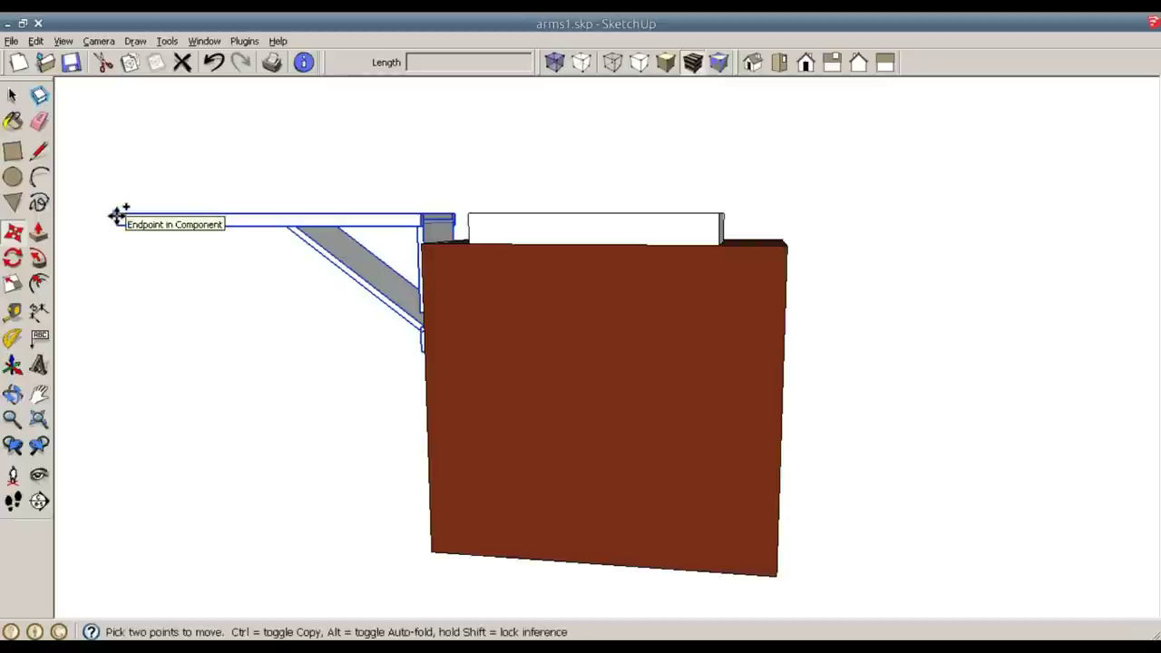
click(118, 215)
key(ctrl)
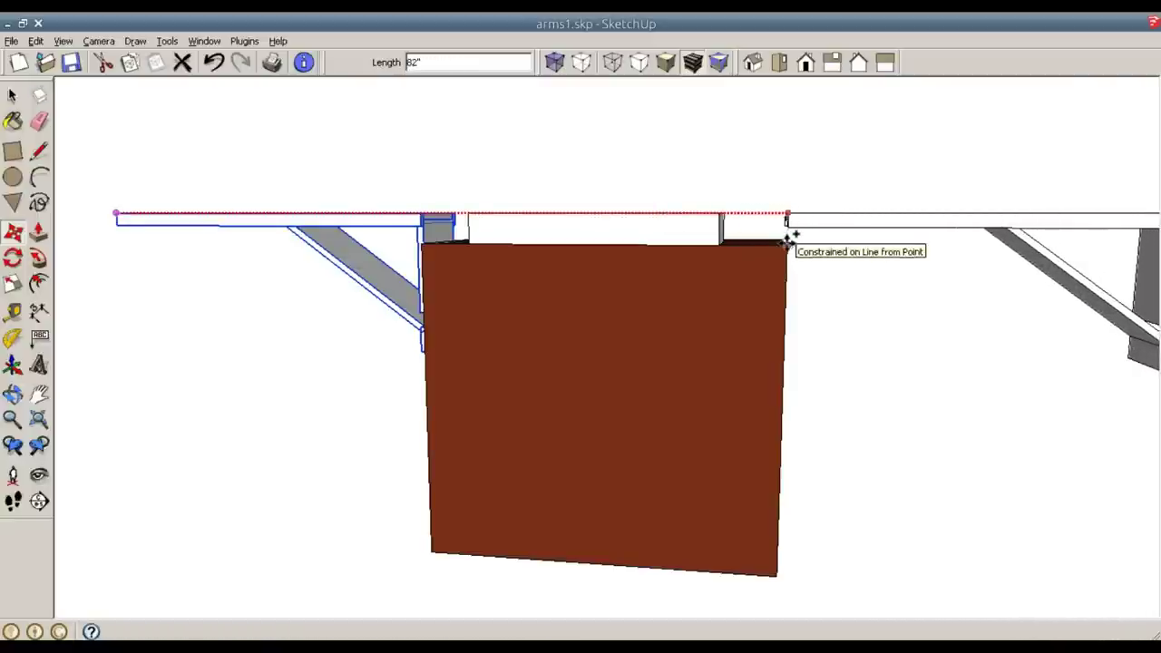
click(787, 243)
middle_drag(838, 254, 687, 235)
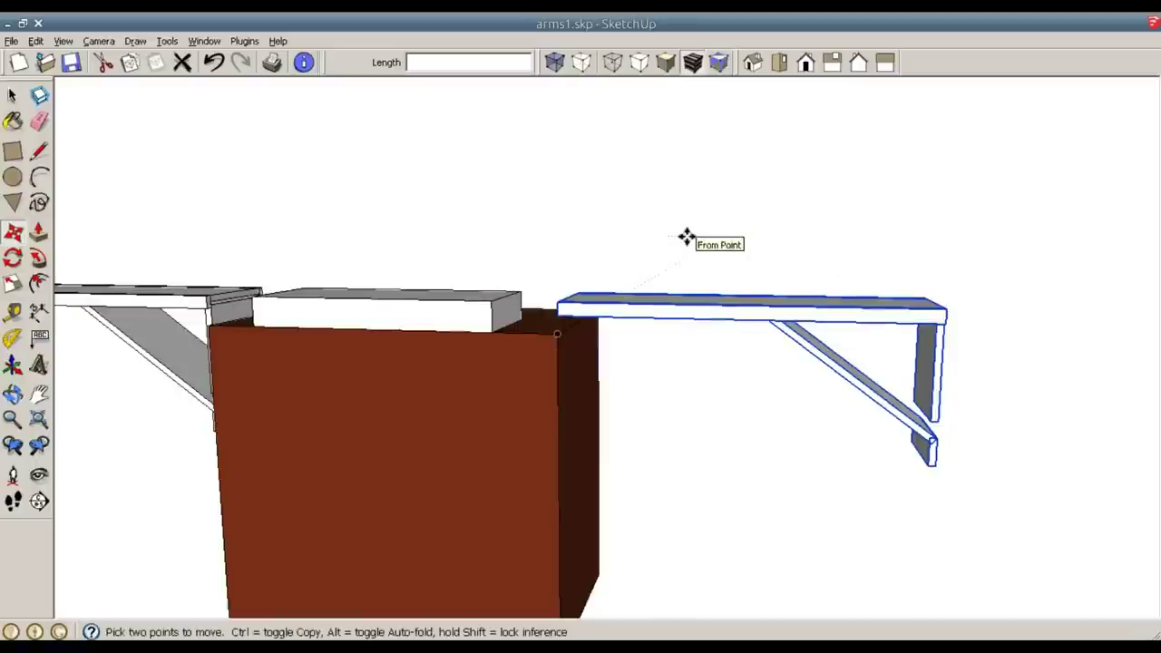
key(space)
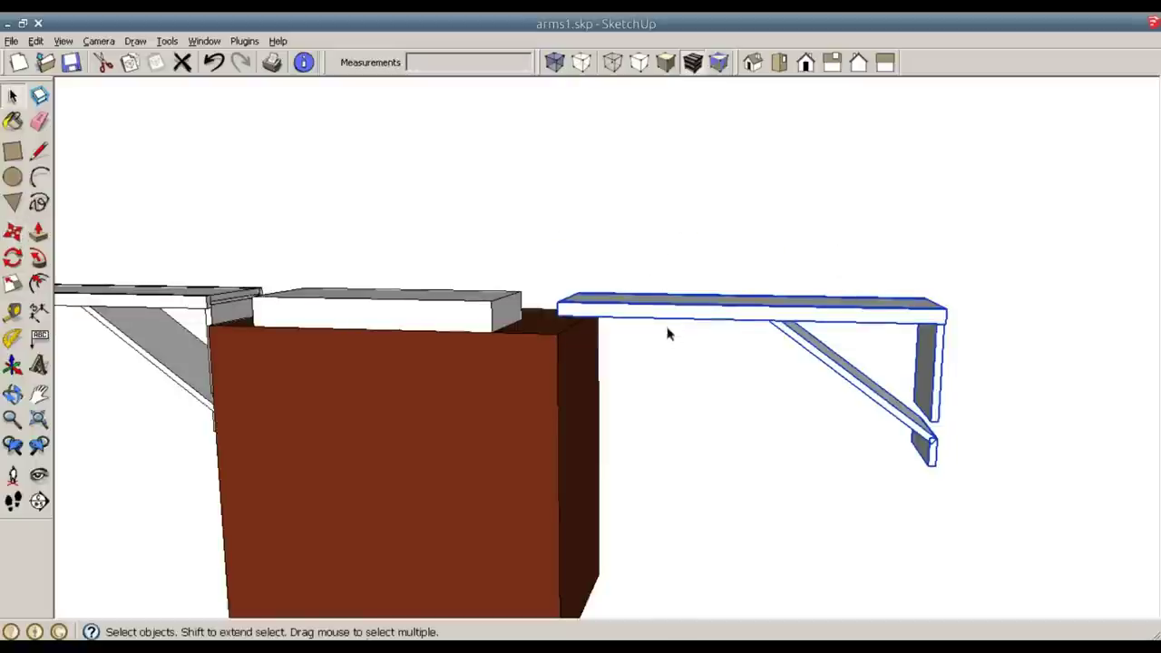
middle_drag(731, 402, 663, 357)
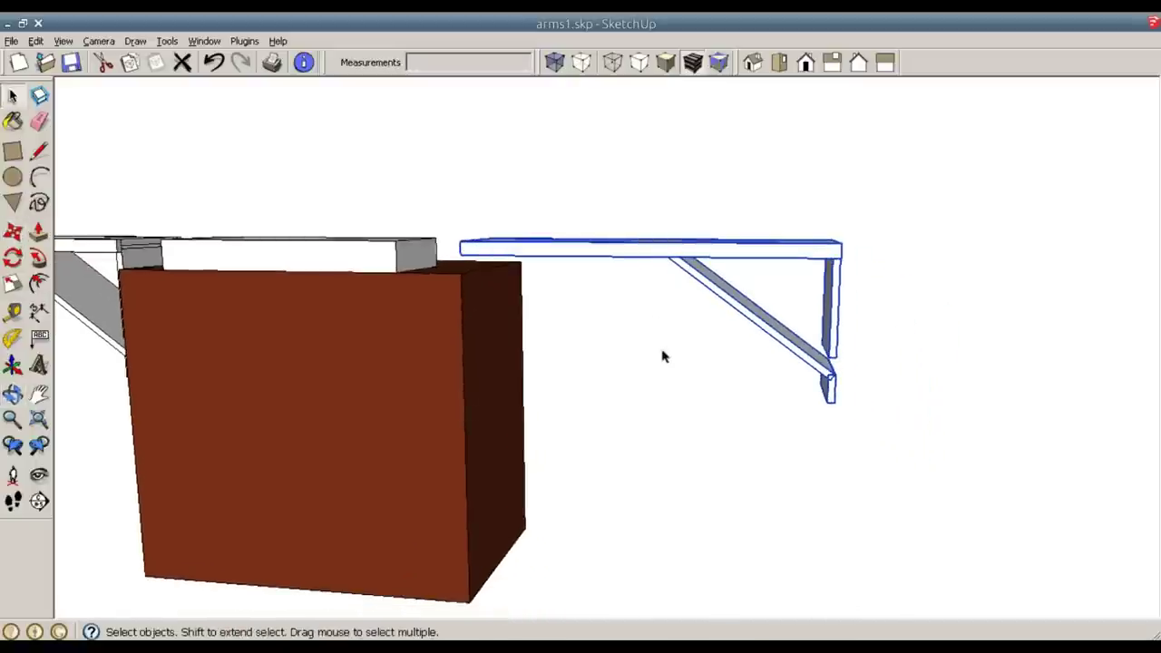
Flip the copied bracket along the red direction so it mirrors the left one.
right_click(614, 257)
mouse_move(653, 475)
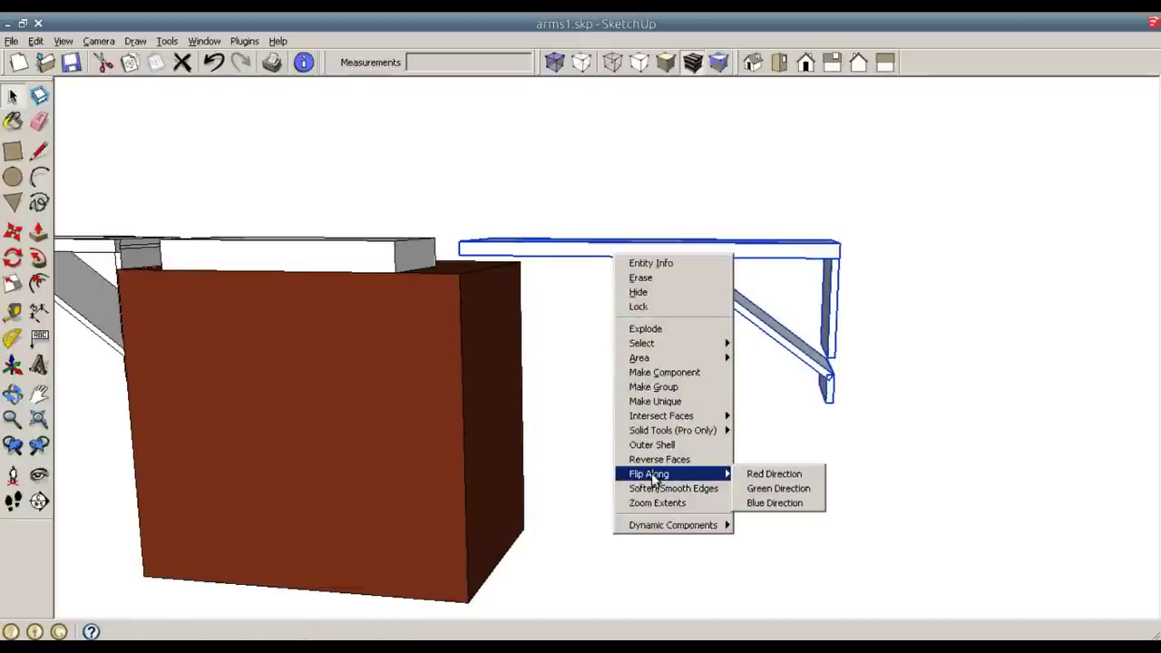
click(755, 474)
middle_drag(566, 446, 767, 392)
middle_drag(842, 376, 808, 347)
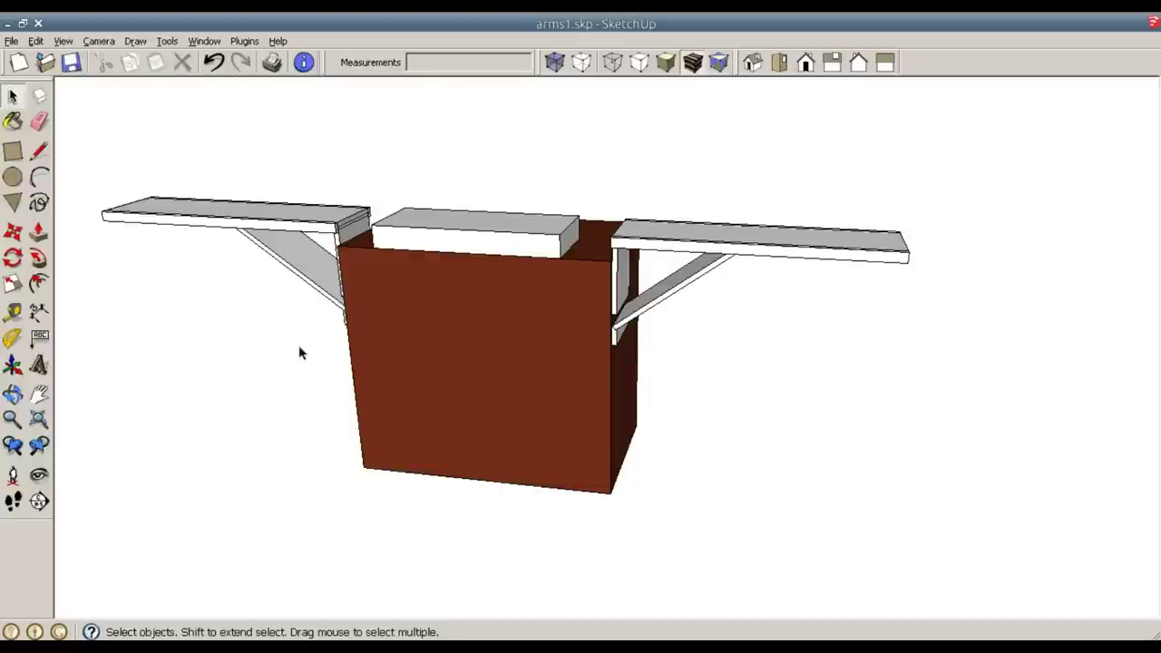
middle_drag(301, 353, 594, 364)
middle_drag(524, 392, 549, 340)
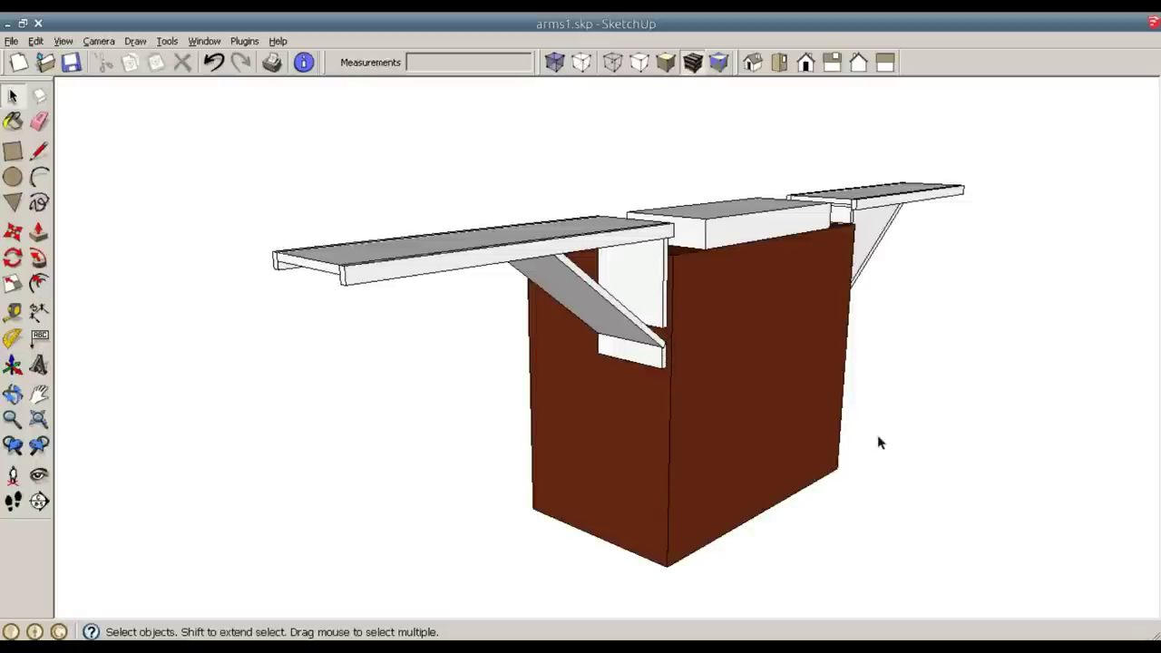
middle_drag(877, 442, 801, 447)
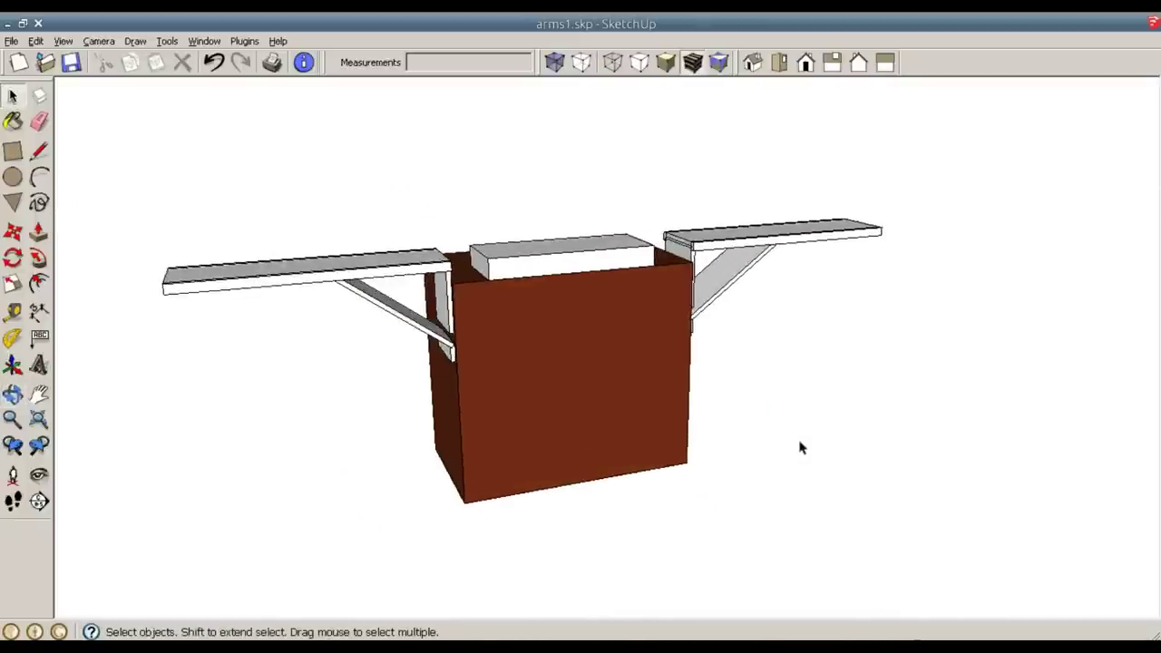
scroll(612, 496, up, 2)
scroll(614, 499, down, 1)
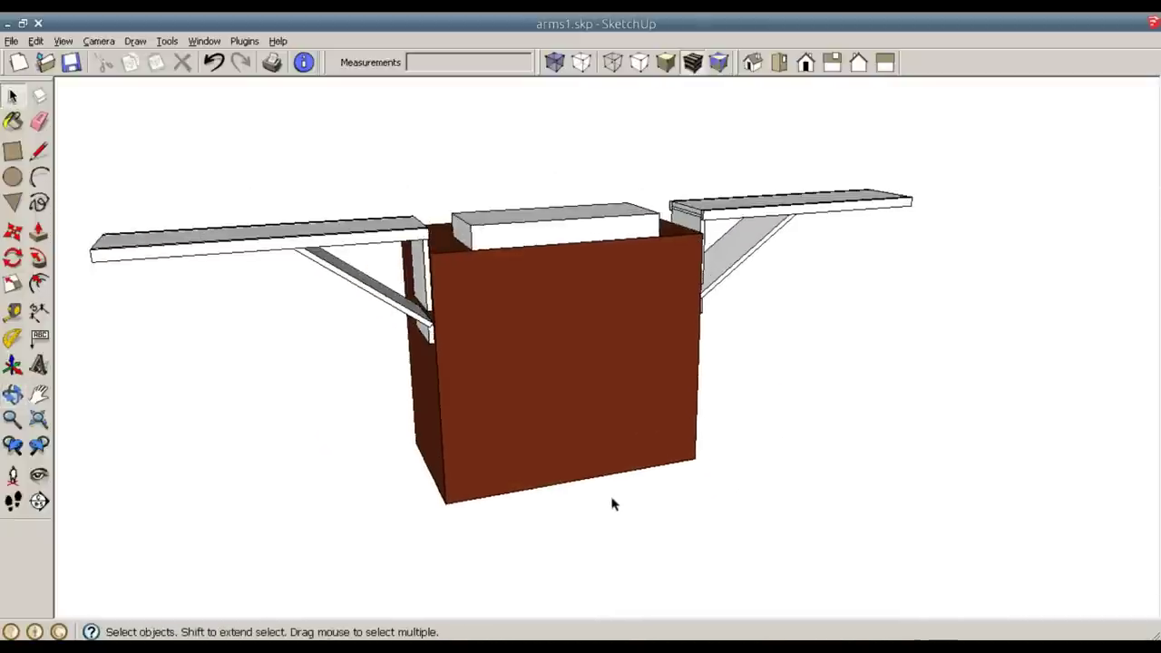